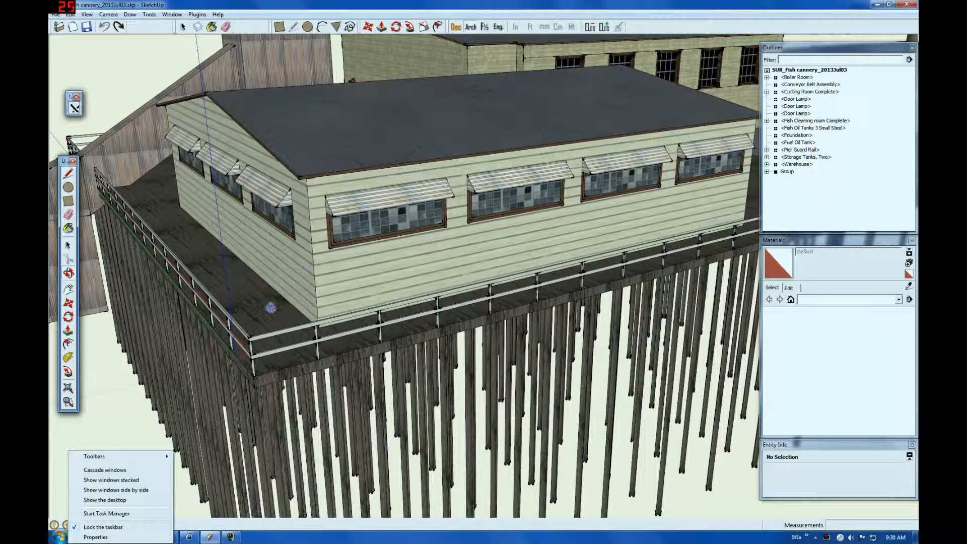
# Step: Switch the model's face style to Monochrome to show front and back face colours
pyautogui.scroll(-1, 252, 300)
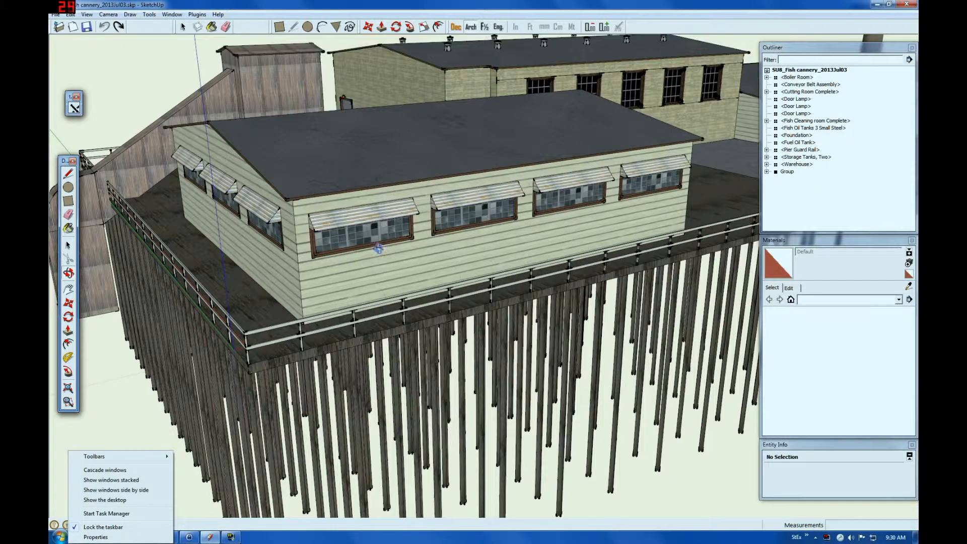
pyautogui.scroll(1, 452, 201)
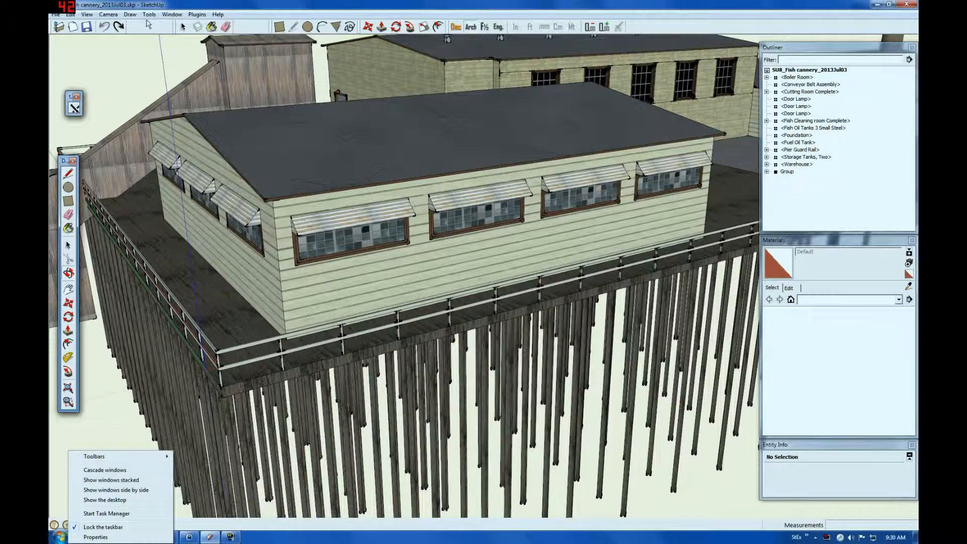
pyautogui.click(88, 15)
pyautogui.moveTo(123, 142)
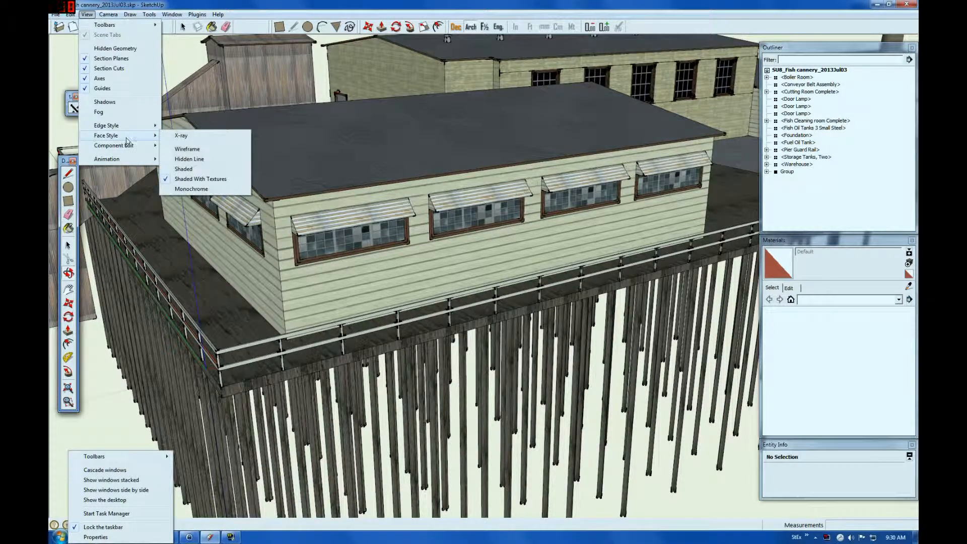
pyautogui.click(201, 190)
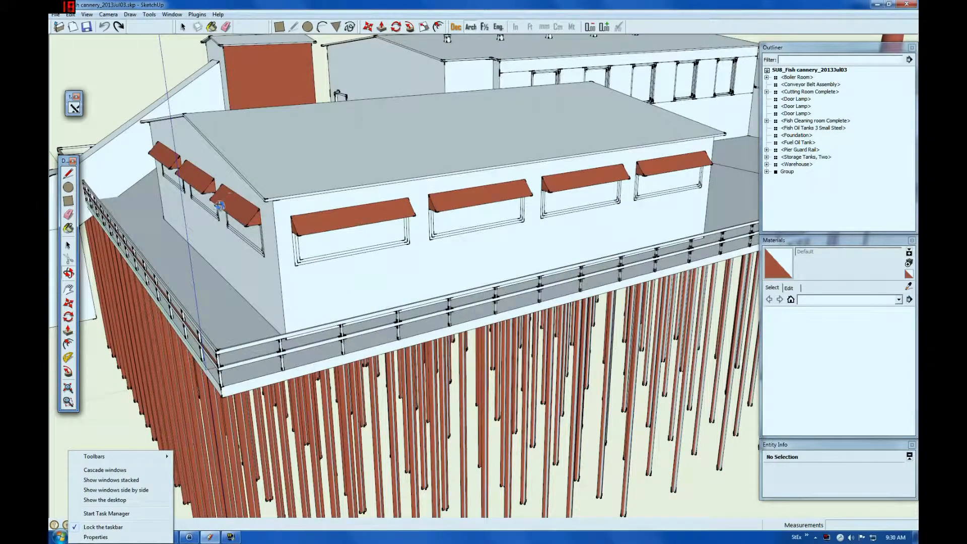
# Step: Examine the cannery's buildings, pier, piles, awnings and tanks from all sides for reversed faces
pyautogui.moveTo(299, 157); pyautogui.dragTo(577, 223)
pyautogui.moveTo(390, 201); pyautogui.dragTo(473, 250)
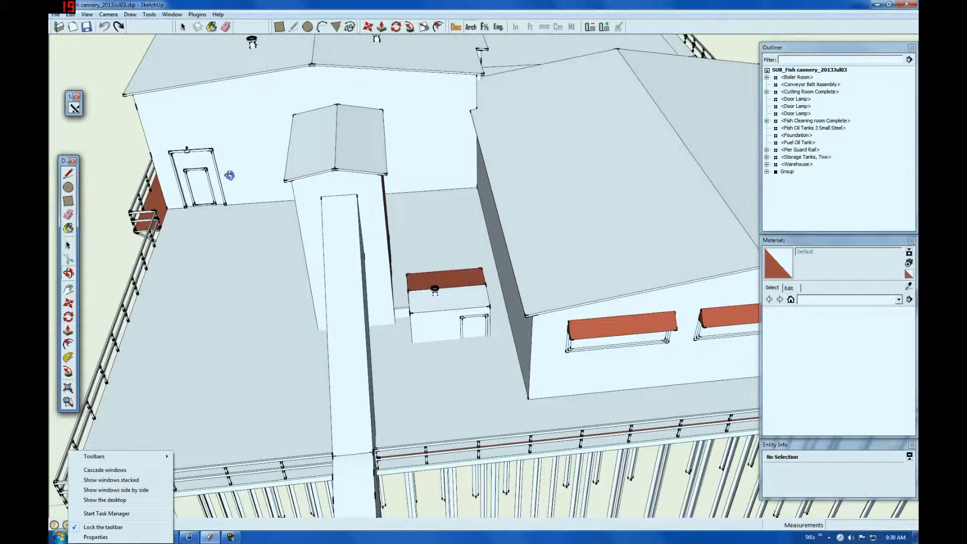
pyautogui.moveTo(224, 173); pyautogui.dragTo(426, 166)
pyautogui.scroll(-3, 501, 115)
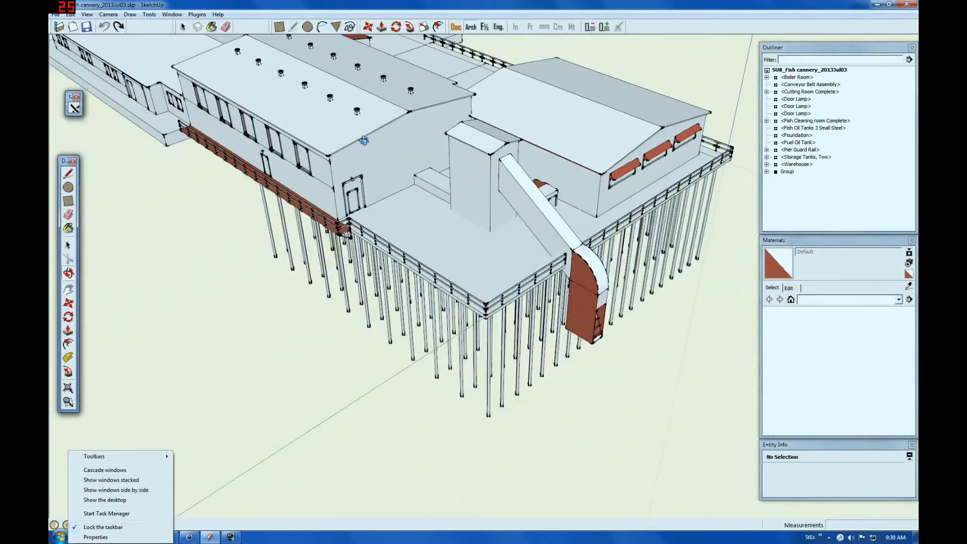
pyautogui.scroll(2, 322, 197)
pyautogui.scroll(2, 341, 228)
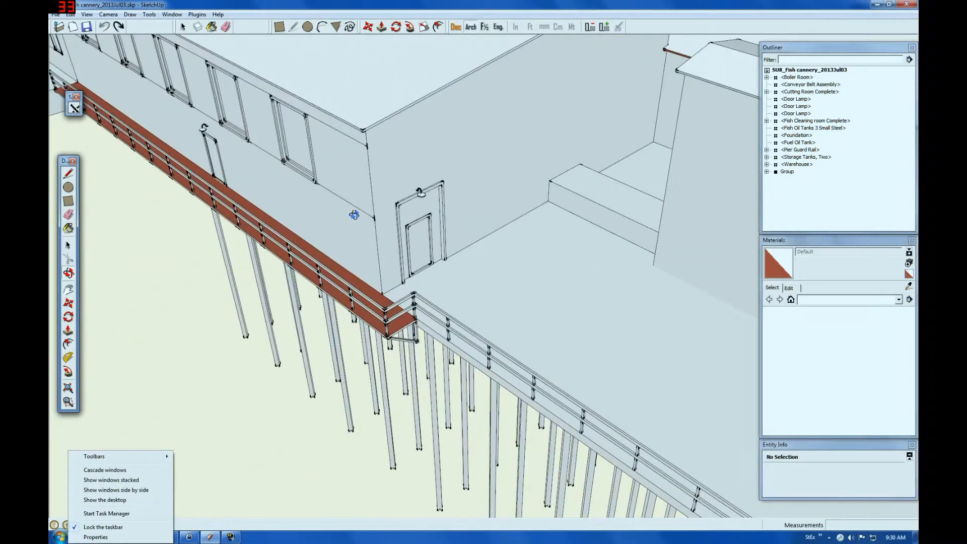
pyautogui.scroll(2, 367, 258)
pyautogui.moveTo(368, 258); pyautogui.dragTo(517, 213)
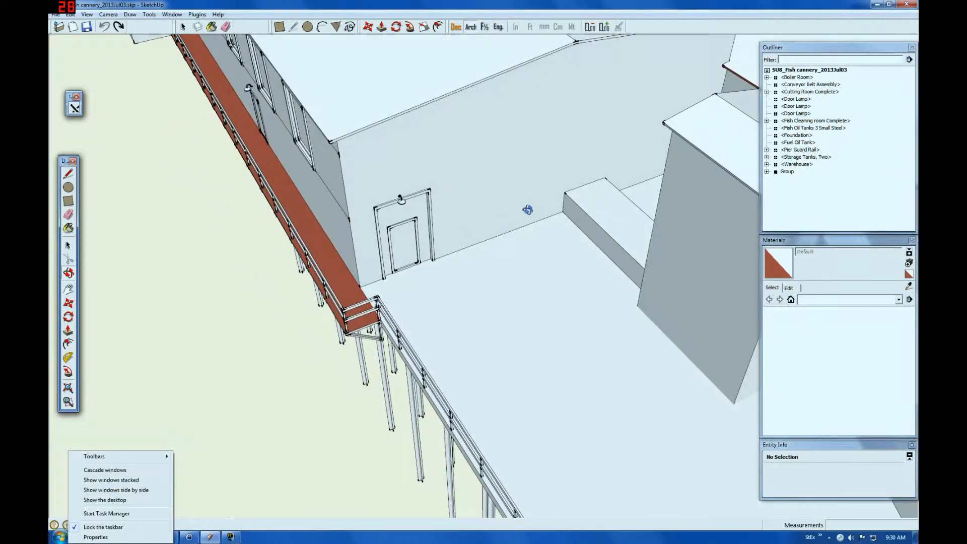
pyautogui.moveTo(605, 276)
pyautogui.mouseDown()
pyautogui.moveTo(506, 226)
pyautogui.moveTo(584, 179)
pyautogui.moveTo(596, 136)
pyautogui.moveTo(549, 218)
pyautogui.moveTo(287, 228)
pyautogui.moveTo(581, 222)
pyautogui.moveTo(584, 207)
pyautogui.moveTo(479, 220)
pyautogui.mouseUp()
pyautogui.moveTo(408, 257)
pyautogui.mouseDown()
pyautogui.moveTo(371, 275)
pyautogui.moveTo(270, 274)
pyautogui.moveTo(306, 175)
pyautogui.moveTo(275, 157)
pyautogui.mouseUp()
pyautogui.scroll(-3, 275, 157)
pyautogui.scroll(-3, 523, 192)
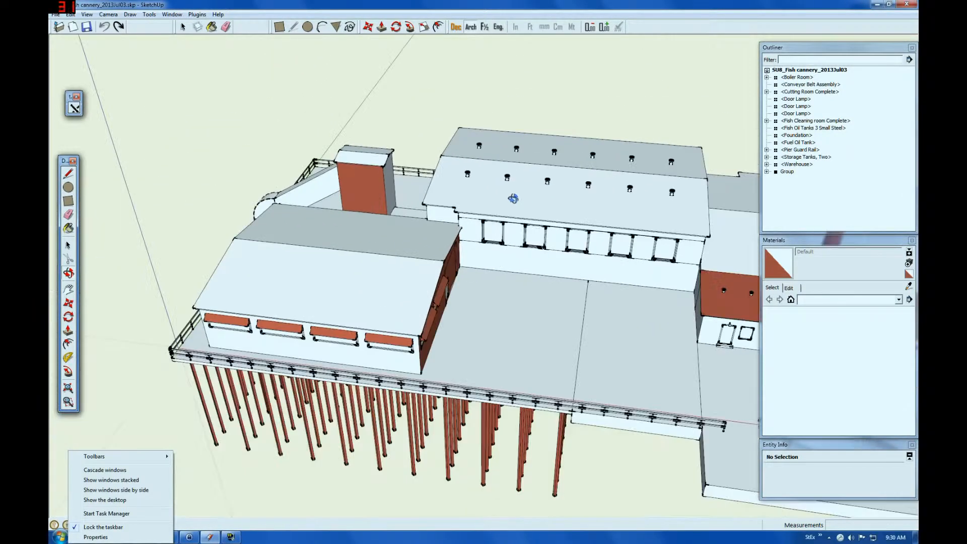
pyautogui.moveTo(607, 338)
pyautogui.mouseDown()
pyautogui.moveTo(507, 318)
pyautogui.moveTo(377, 267)
pyautogui.mouseUp()
pyautogui.scroll(-3, 406, 243)
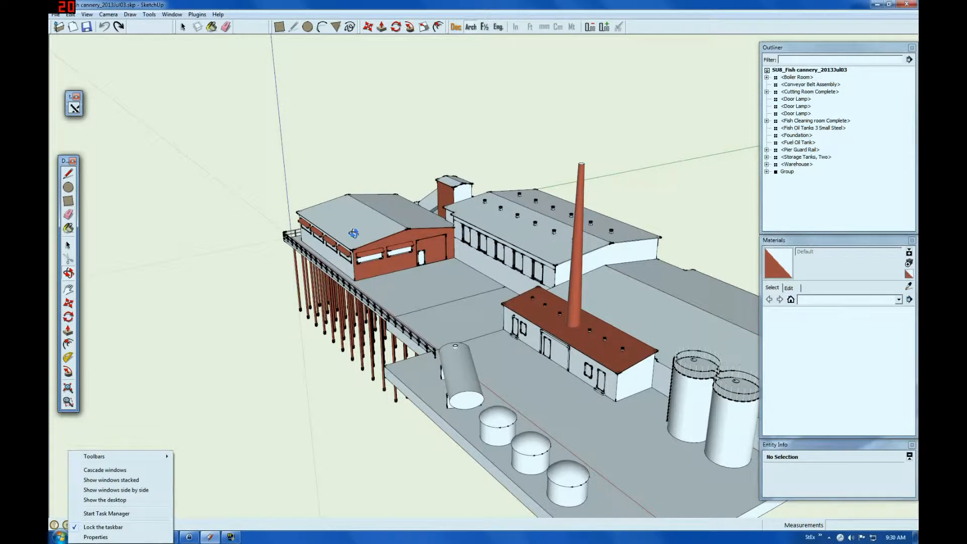
pyautogui.scroll(5, 356, 236)
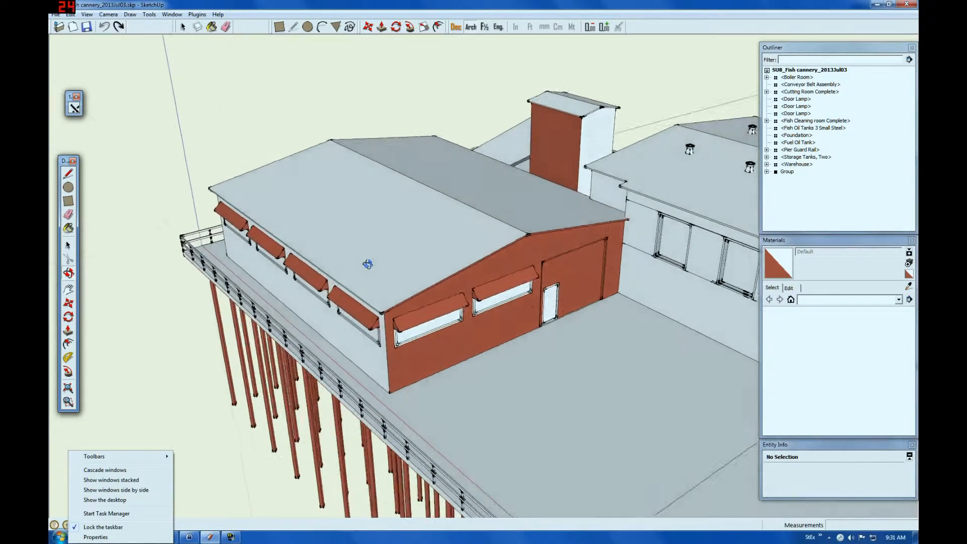
pyautogui.scroll(2, 373, 266)
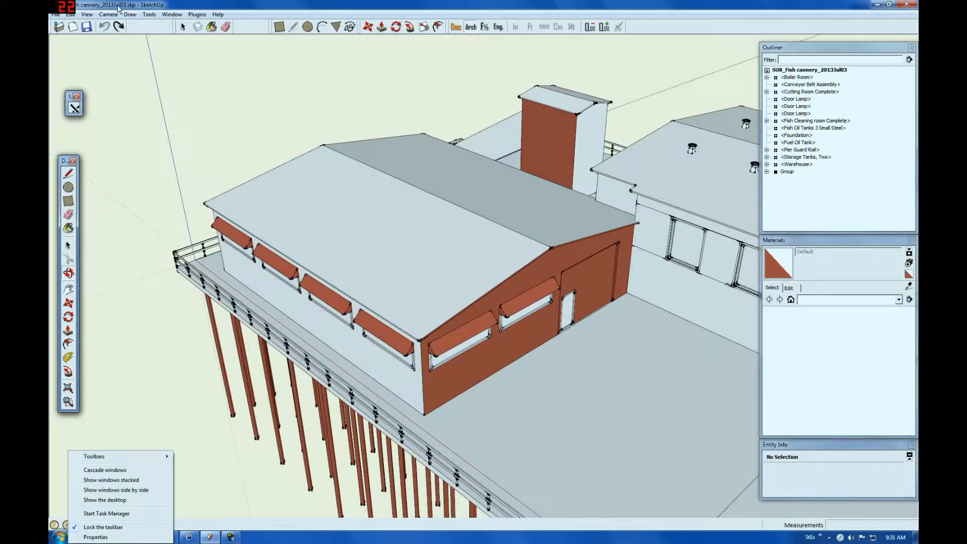
# Step: Set the face style to Shaded With Textures
pyautogui.click(74, 17)
pyautogui.moveTo(85, 15)
pyautogui.moveTo(110, 136)
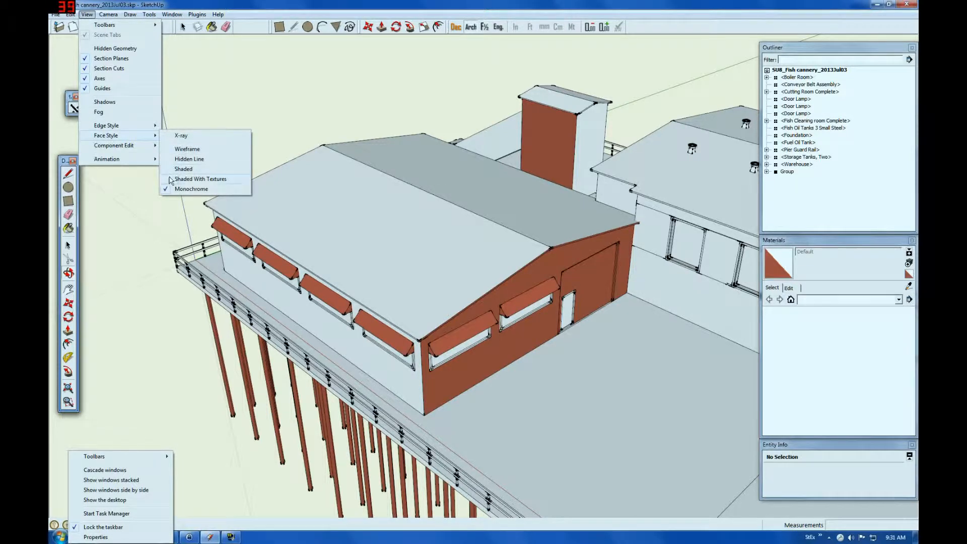
pyautogui.click(197, 179)
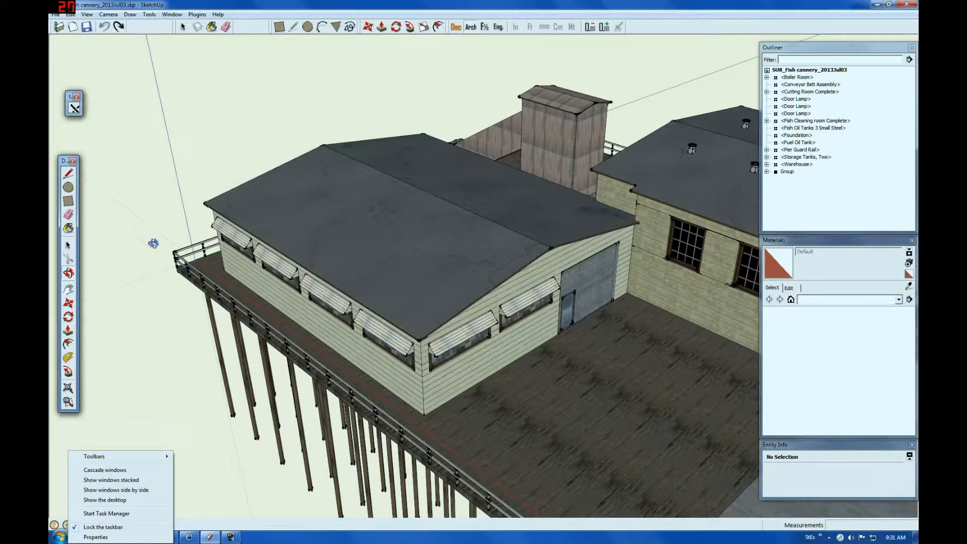
# Step: Open the Fish Cleaning room Complete component for editing and select the gable wall with the large door
pyautogui.click(69, 246)
pyautogui.click(470, 372)
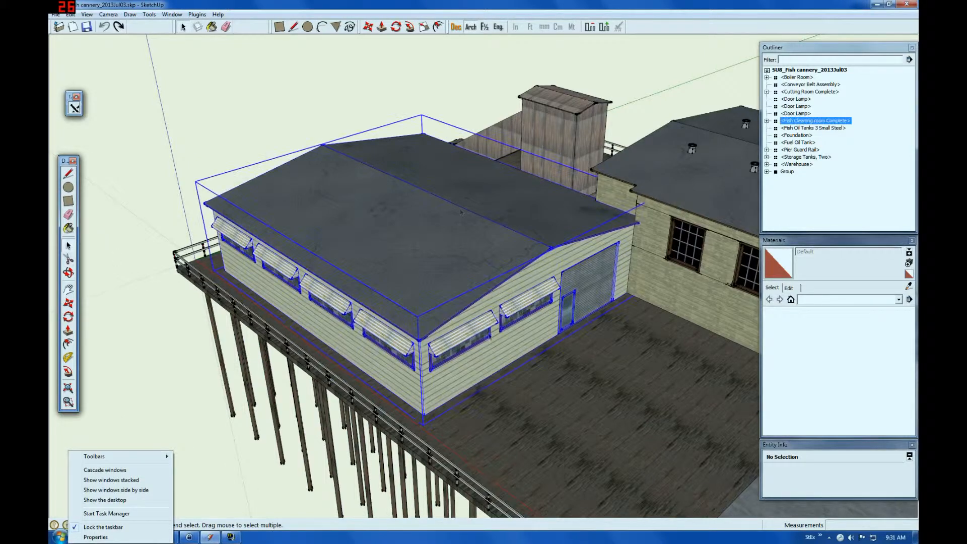
pyautogui.scroll(-2, 451, 267)
pyautogui.scroll(5, 450, 269)
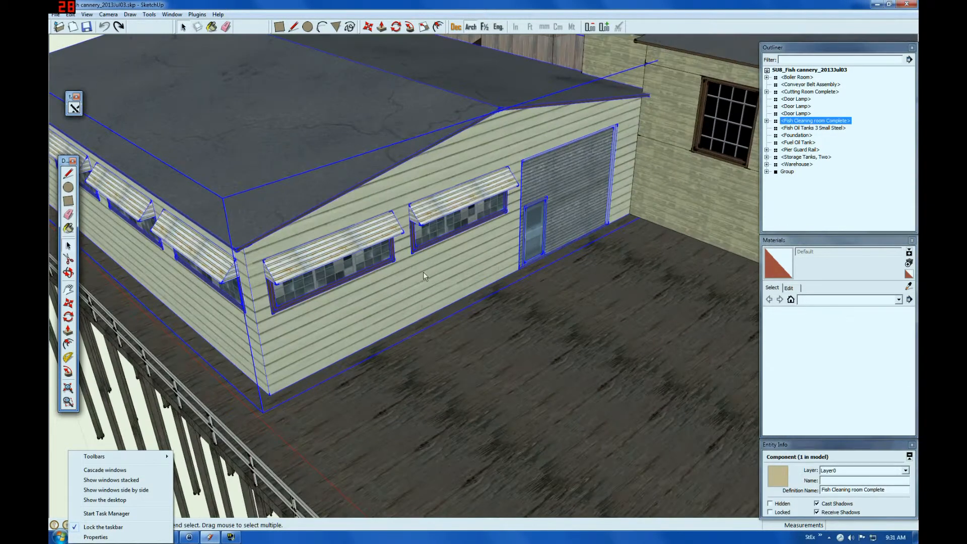
pyautogui.rightClick(423, 271)
pyautogui.click(451, 303)
pyautogui.click(434, 298)
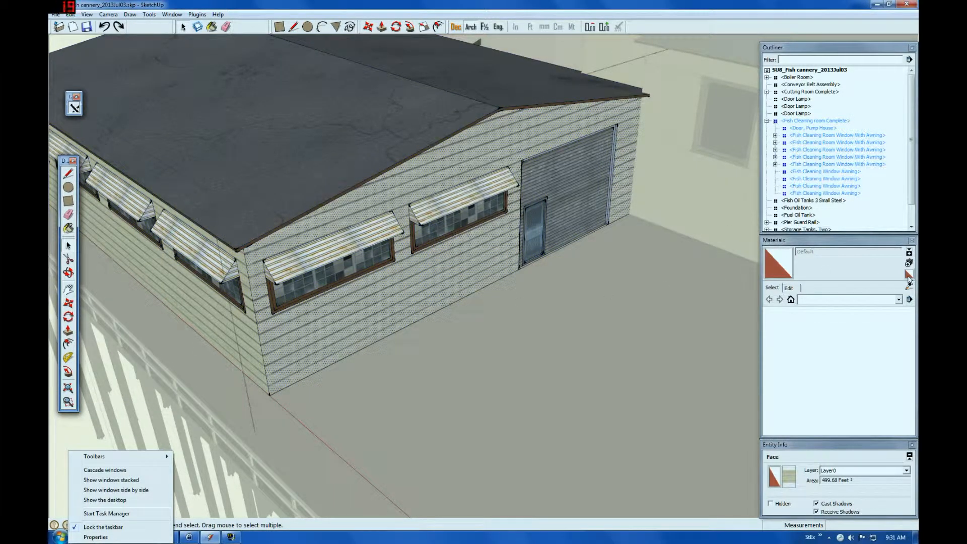
# Step: Paint the selected gable wall with the Default material
pyautogui.click(790, 271)
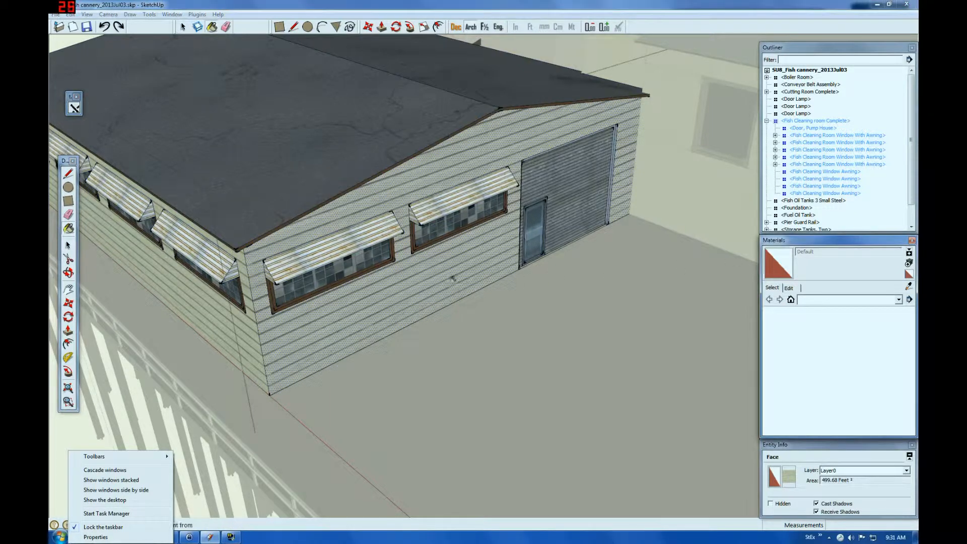
pyautogui.click(451, 278)
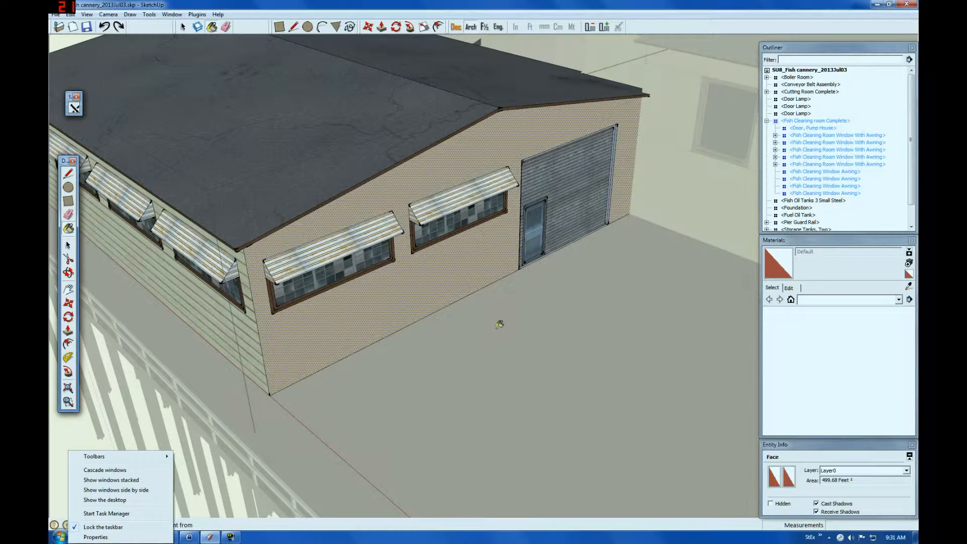
pyautogui.click(69, 245)
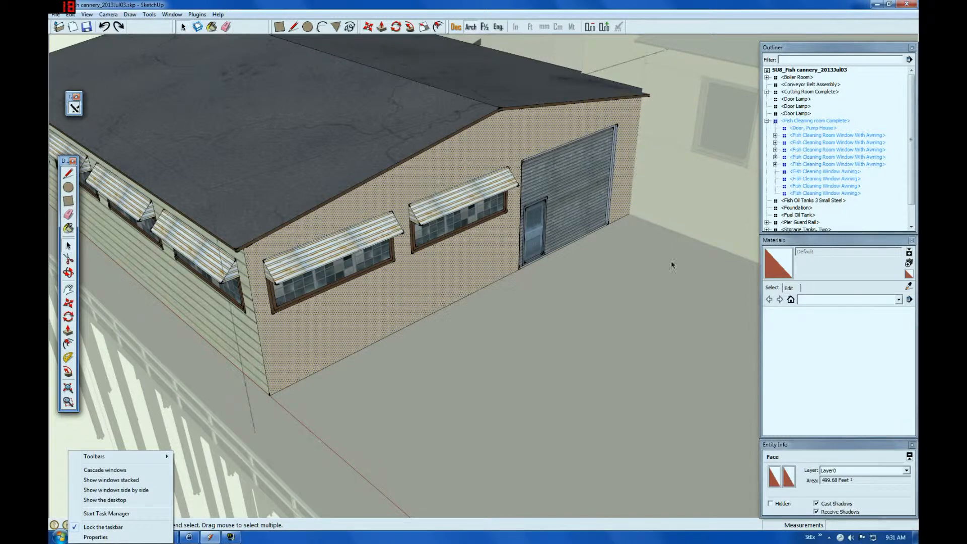
# Step: Delete the <Beige>1 material from the model and replace its use with the default material
pyautogui.click(791, 300)
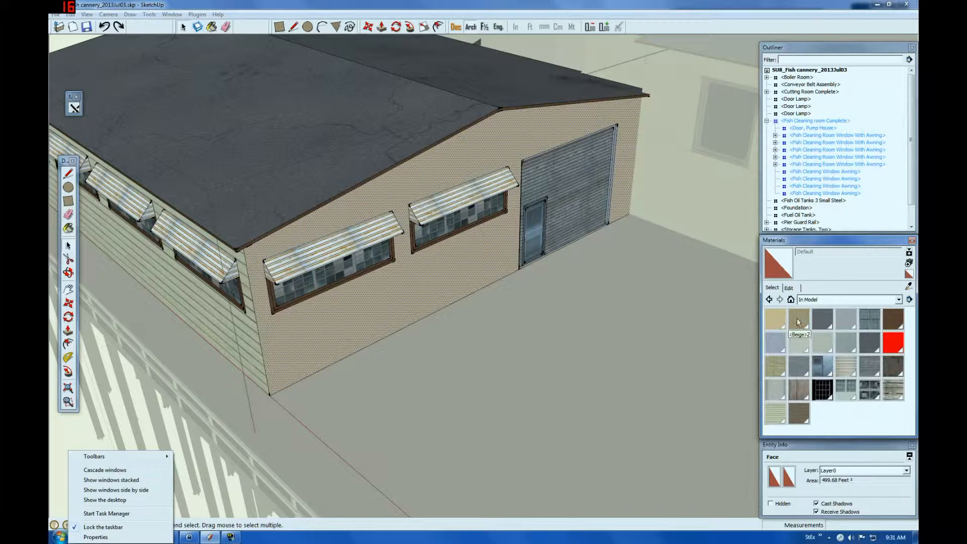
pyautogui.click(776, 319)
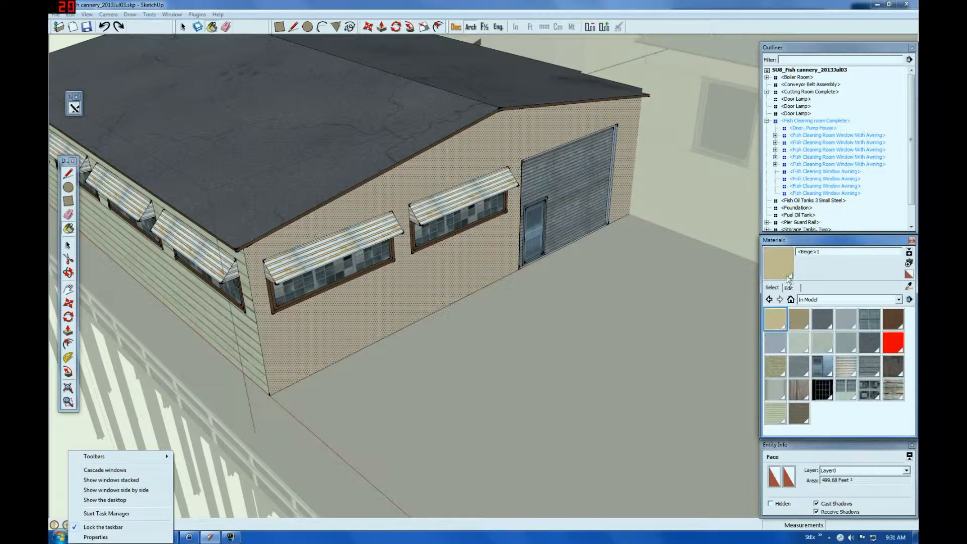
pyautogui.rightClick(783, 319)
pyautogui.click(804, 321)
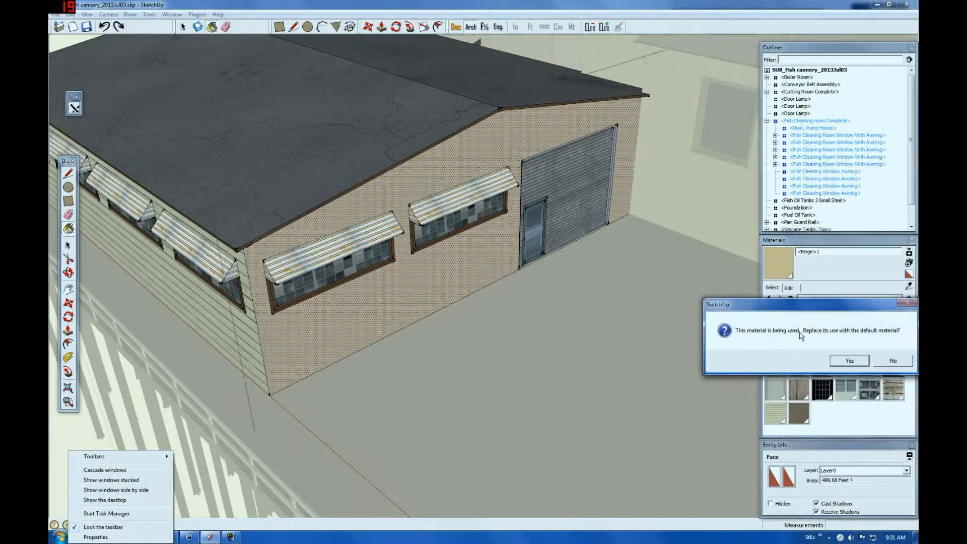
pyautogui.click(847, 360)
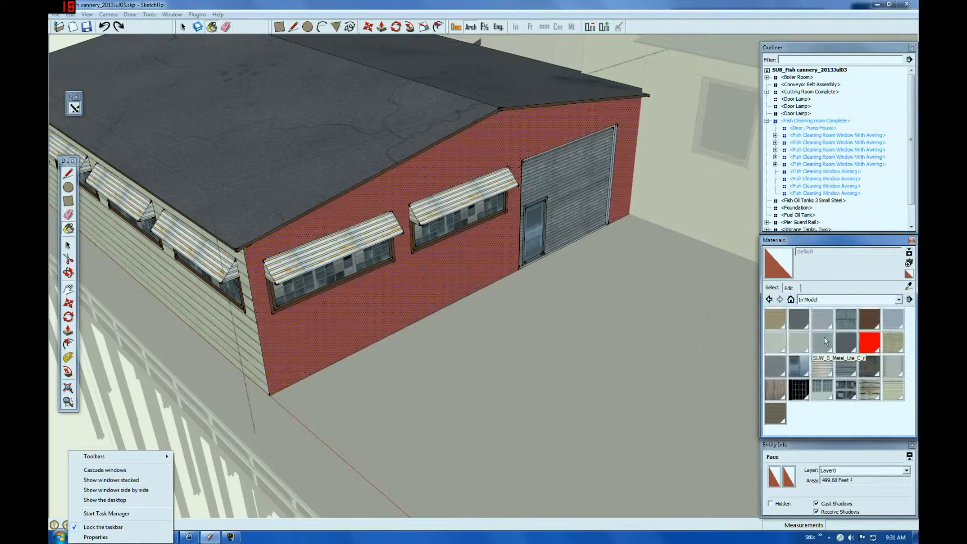
# Step: Delete the <Beige>2 material, replace its use with the default material, and close the component
pyautogui.click(782, 319)
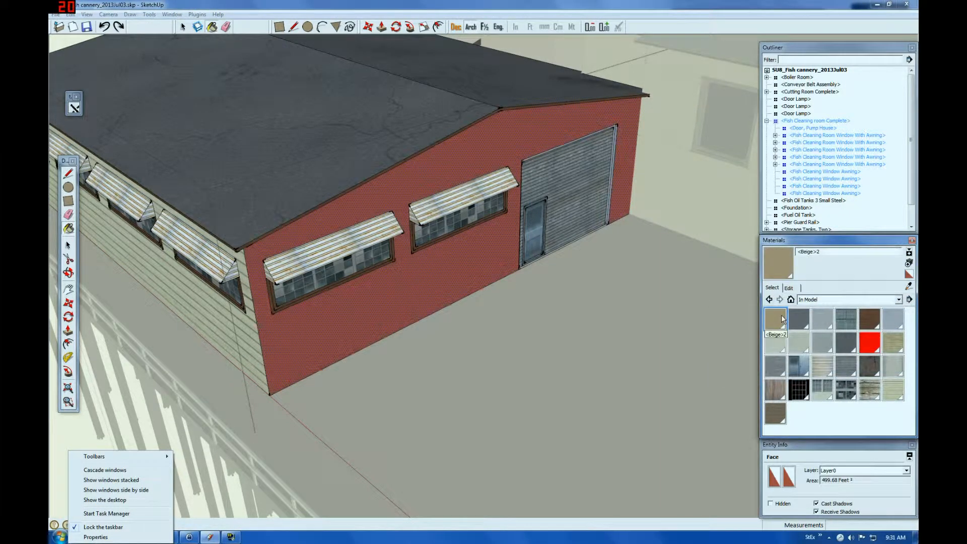
pyautogui.rightClick(783, 321)
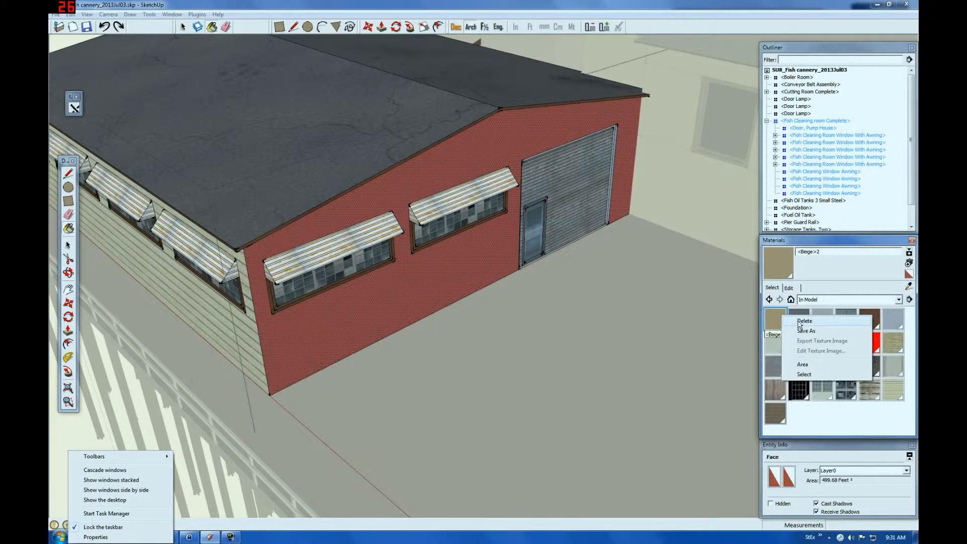
pyautogui.click(801, 321)
pyautogui.click(848, 360)
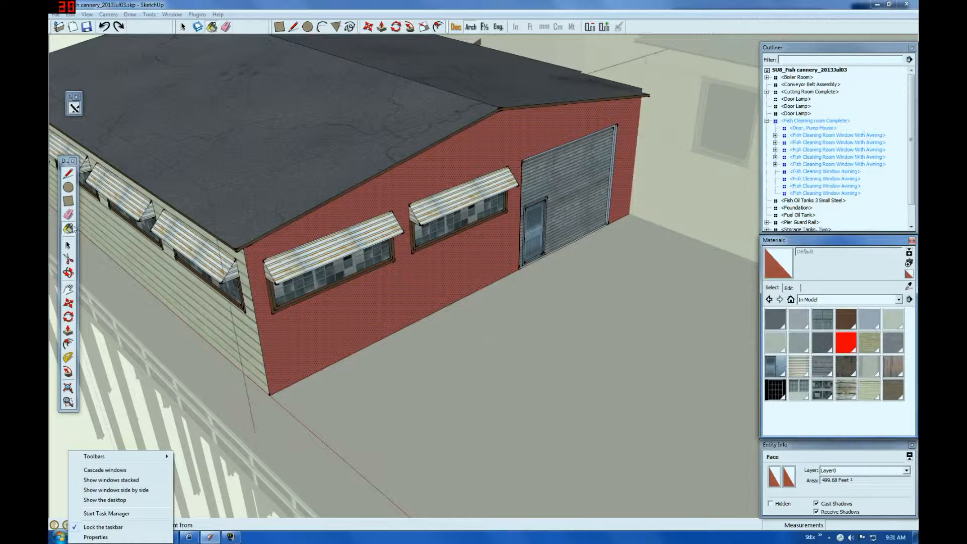
pyautogui.click(68, 246)
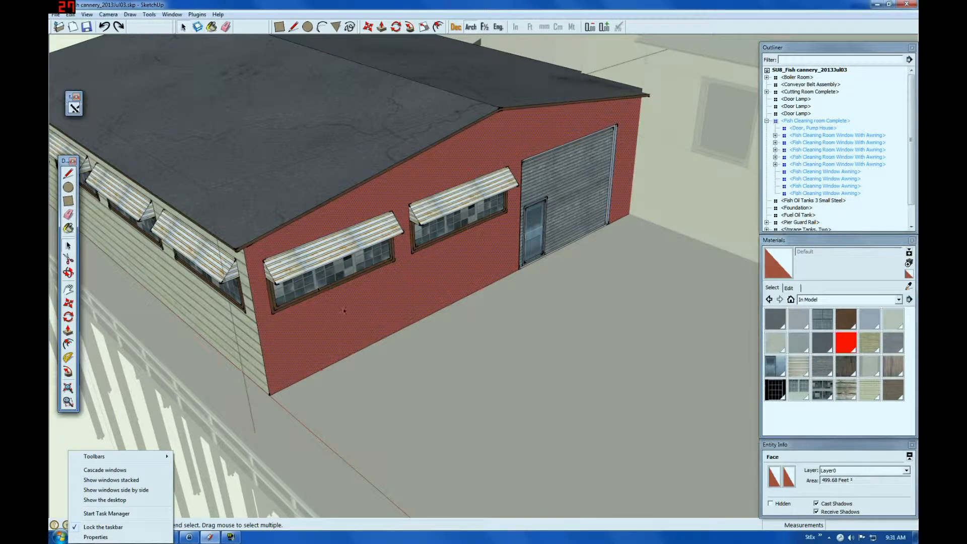
pyautogui.click(482, 383)
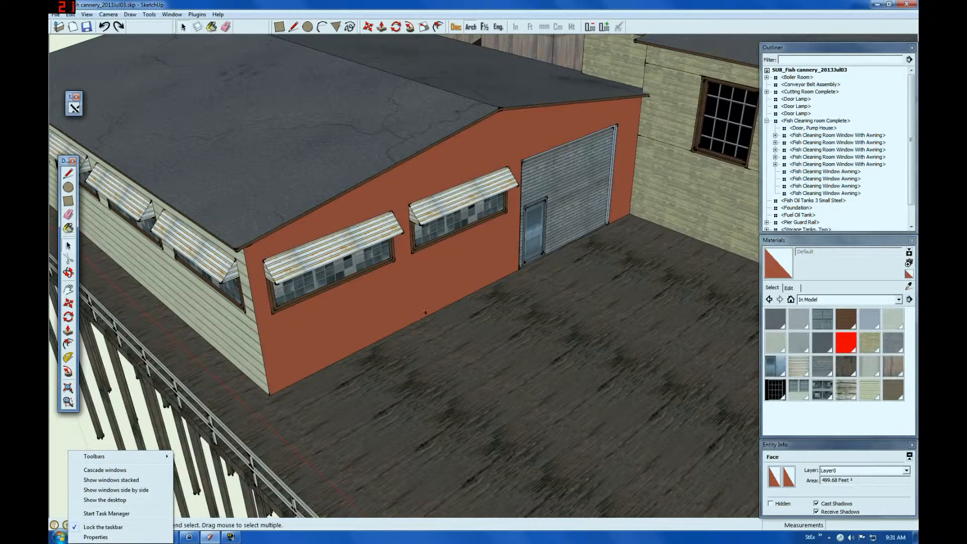
# Step: Reopen the Fish Cleaning room Complete component for editing and reverse the gable wall's face
pyautogui.click(405, 293)
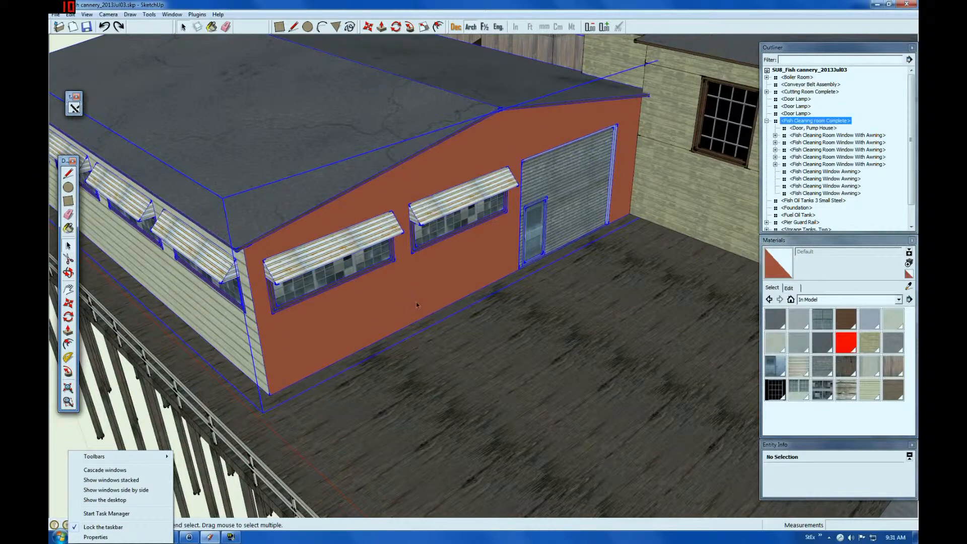
pyautogui.rightClick(389, 294)
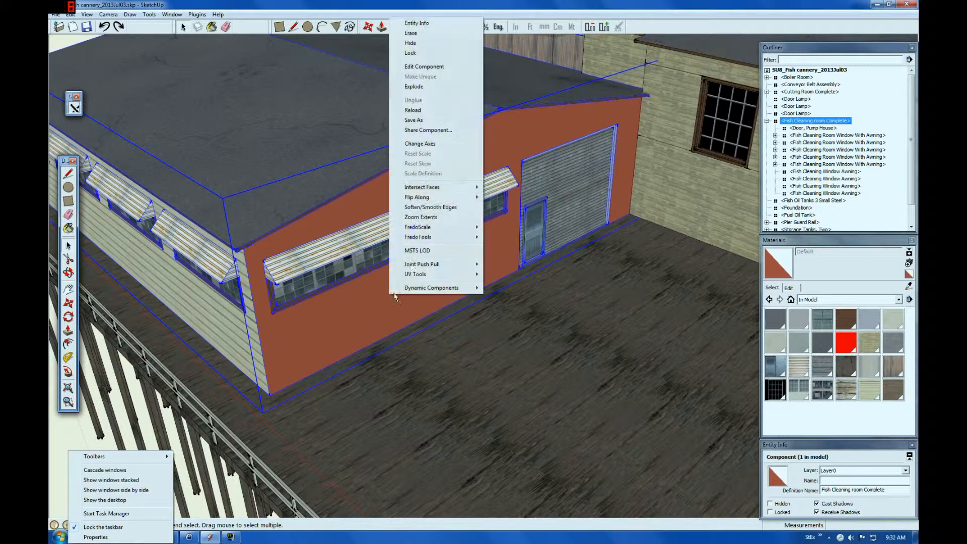
pyautogui.click(422, 66)
pyautogui.click(413, 287)
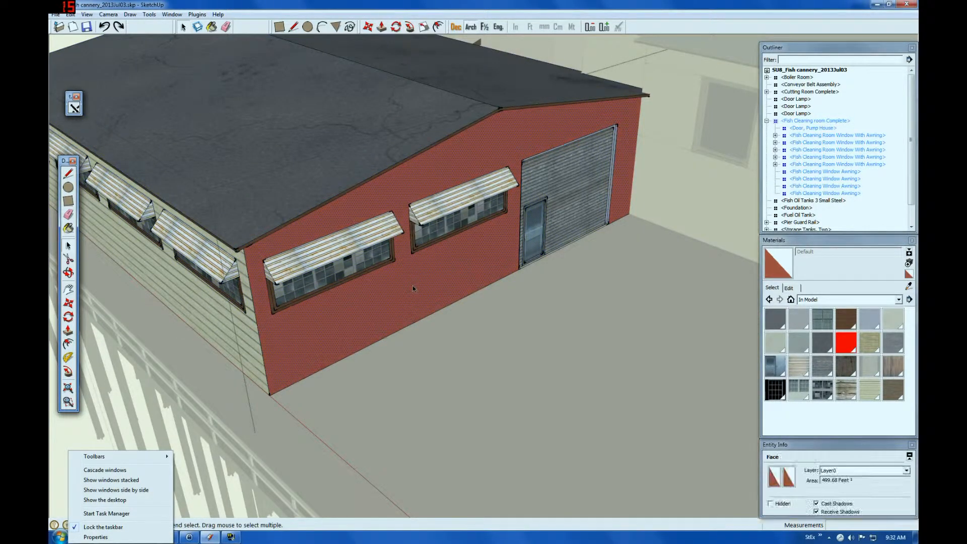
pyautogui.rightClick(413, 286)
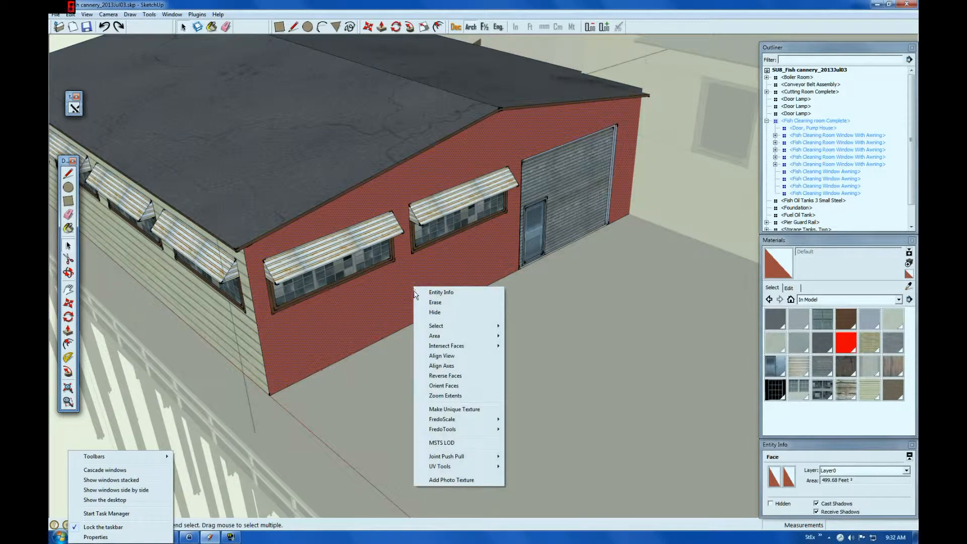
pyautogui.click(437, 377)
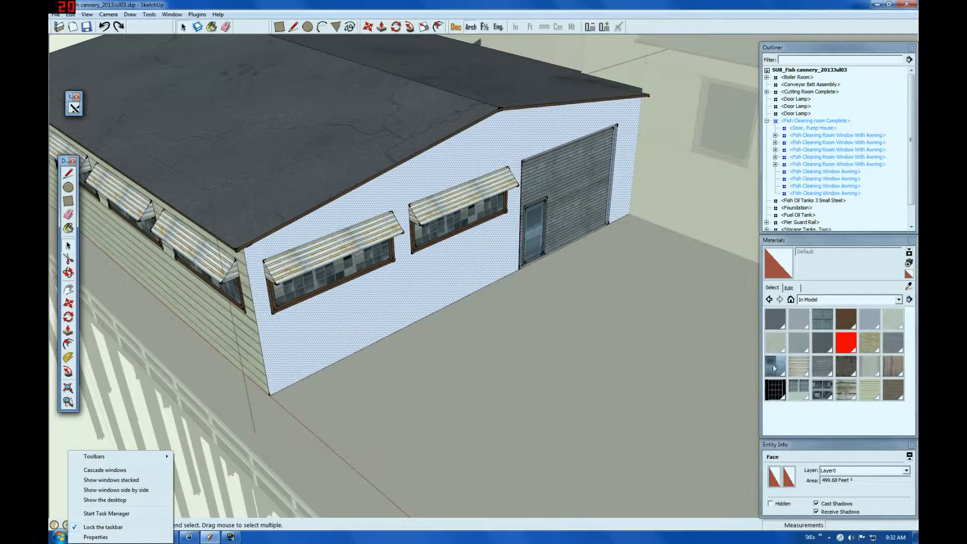
# Step: Paint the reversed gable wall with the WP_Wood_34d siding material and close the Fish Cleaning room Complete component
pyautogui.click(870, 390)
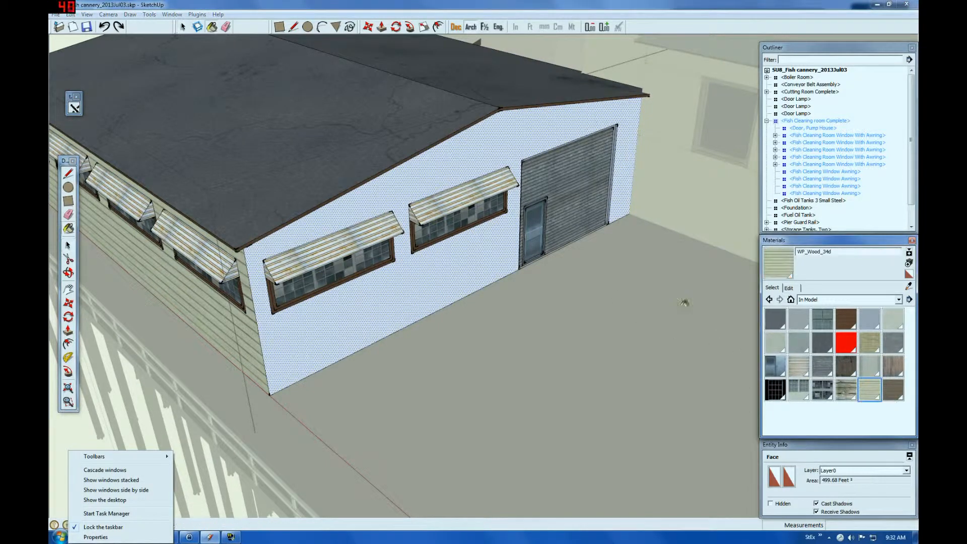
pyautogui.click(391, 284)
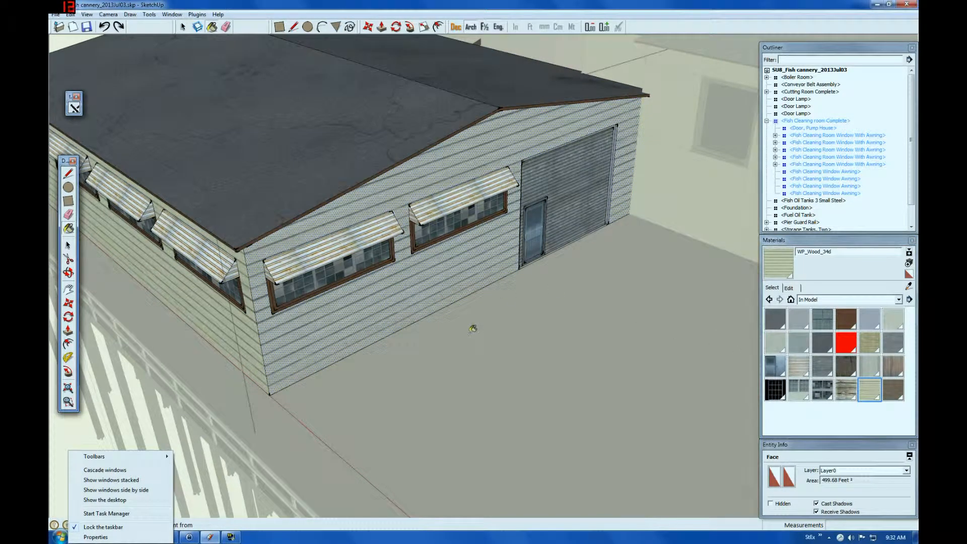
pyautogui.click(71, 247)
pyautogui.click(572, 351)
pyautogui.scroll(-2, 625, 166)
pyautogui.scroll(3, 241, 211)
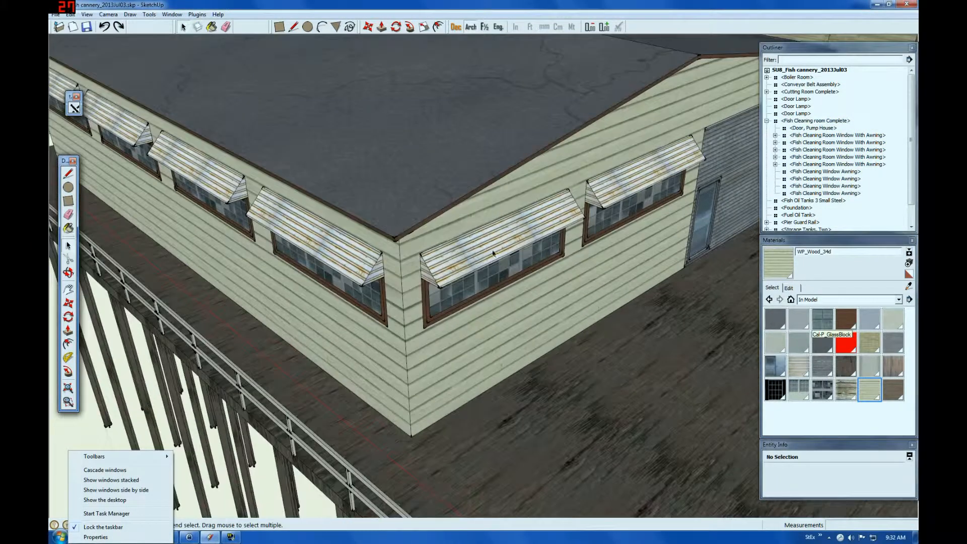
# Step: Open the Fish Cleaning Window Awning component on the gable window nearest the corner for editing, through its parent components
pyautogui.click(487, 245)
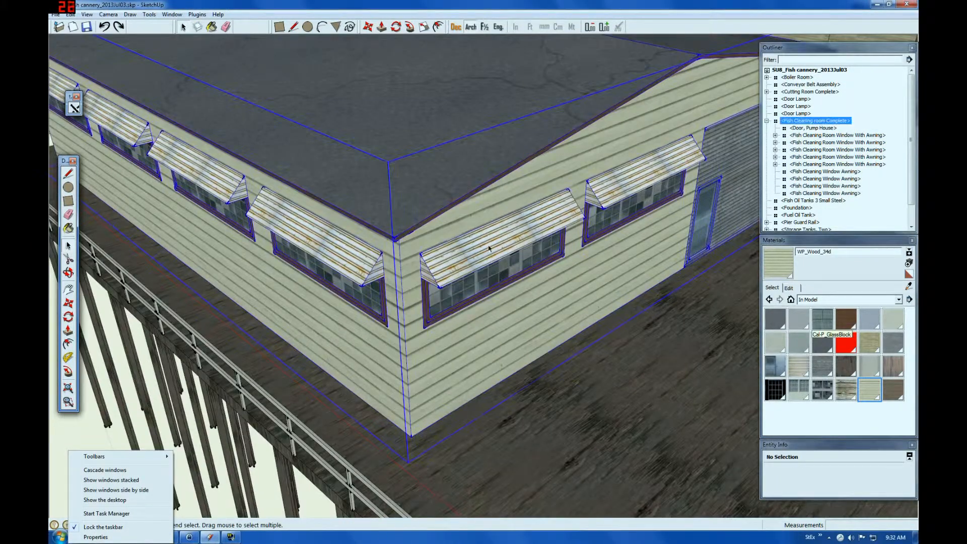
pyautogui.rightClick(488, 246)
pyautogui.click(516, 292)
pyautogui.click(484, 252)
pyautogui.rightClick(484, 250)
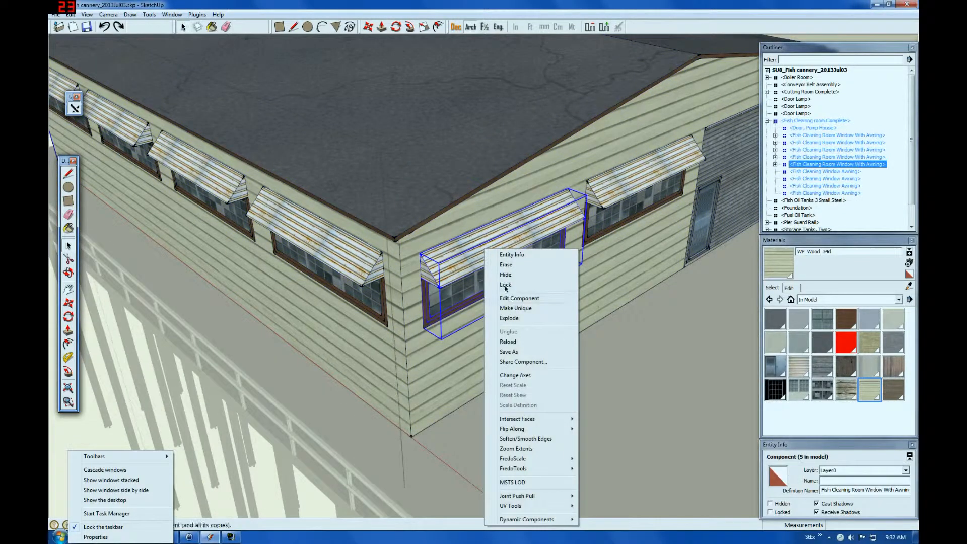
pyautogui.click(509, 299)
pyautogui.click(497, 250)
pyautogui.rightClick(497, 251)
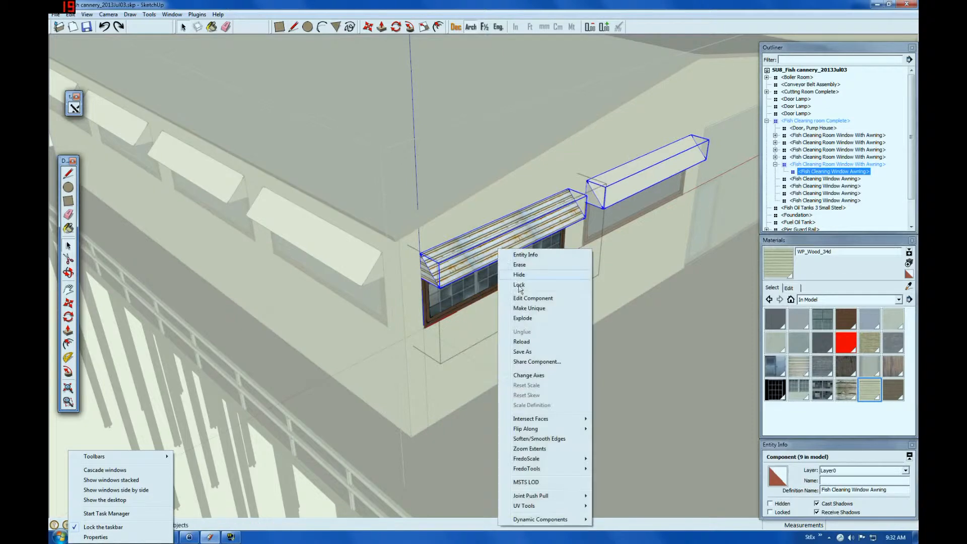
pyautogui.click(510, 296)
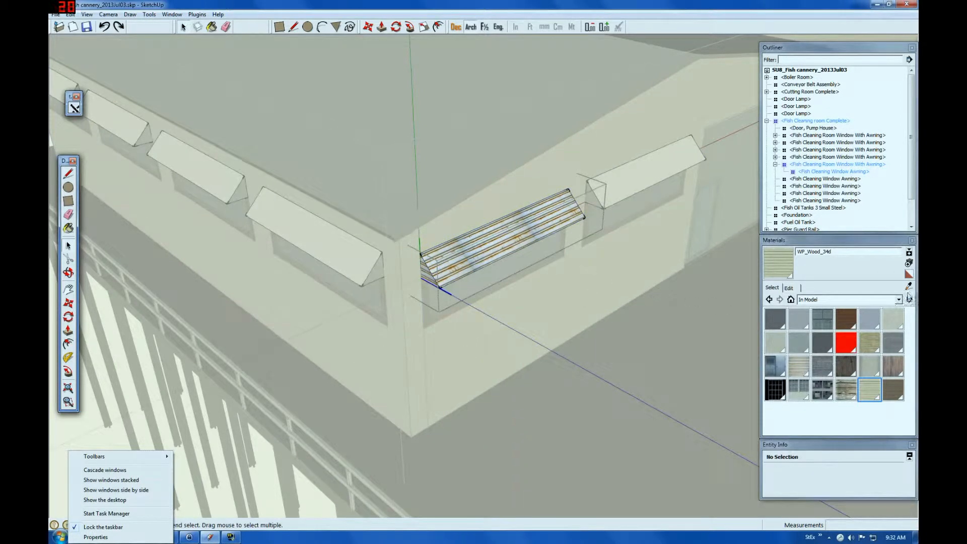
# Step: Paint the awning's sloped top and both triangular end faces with the Default material
pyautogui.click(909, 274)
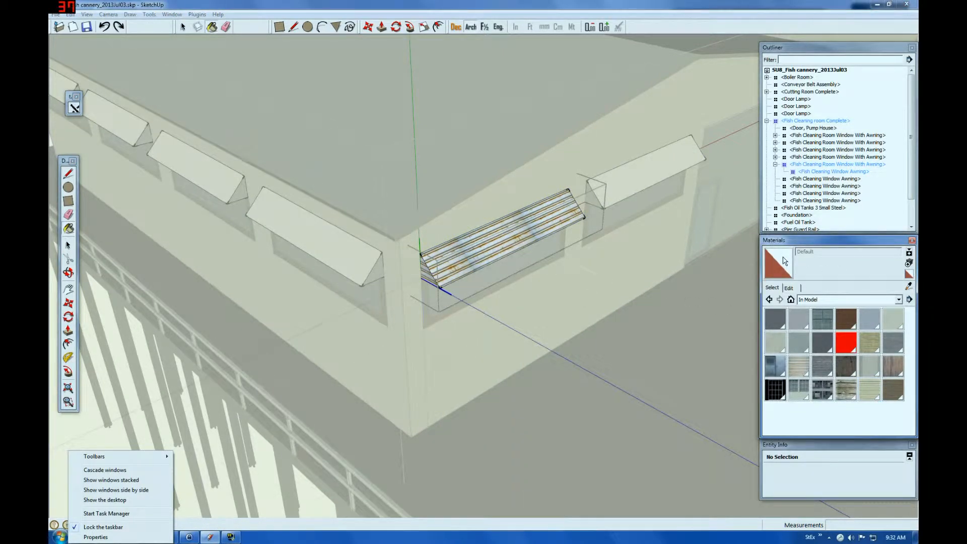
pyautogui.click(484, 248)
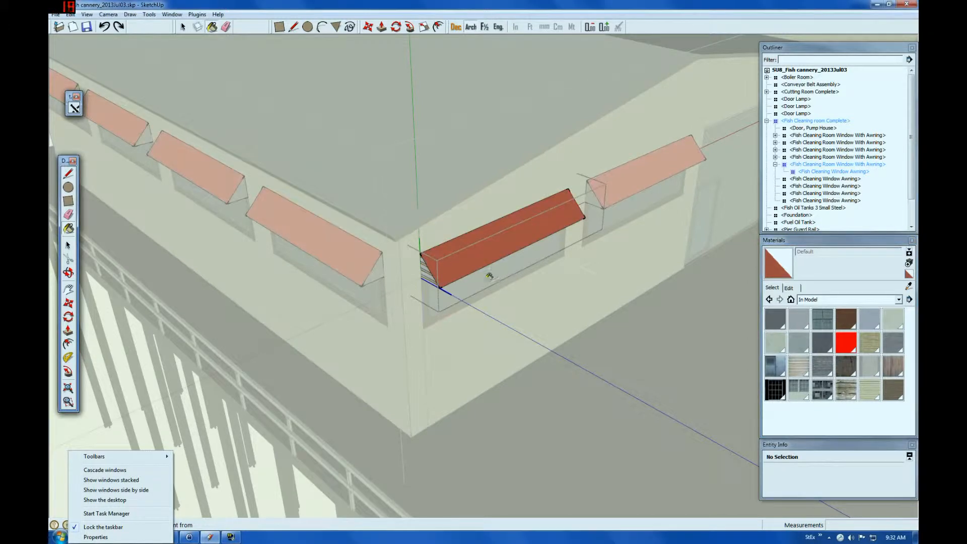
pyautogui.click(426, 273)
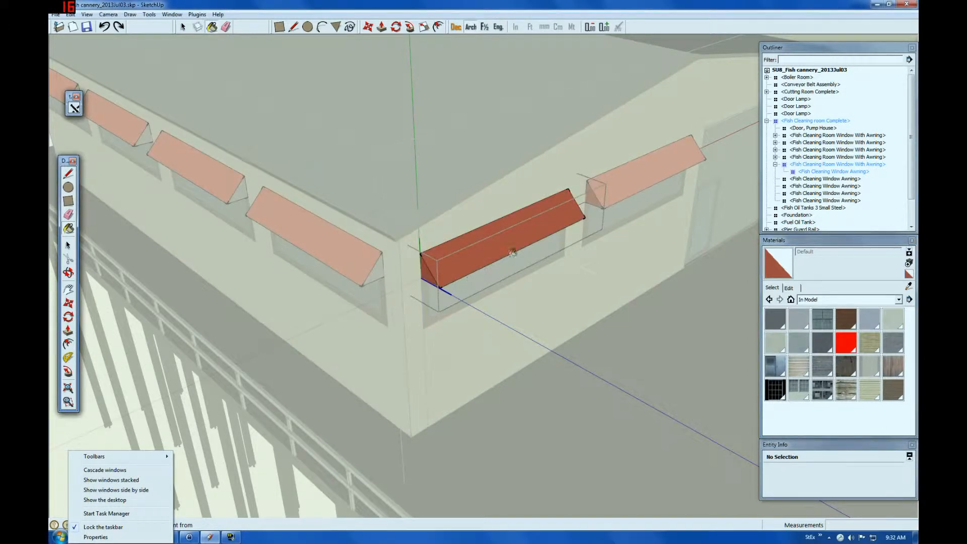
pyautogui.click(68, 273)
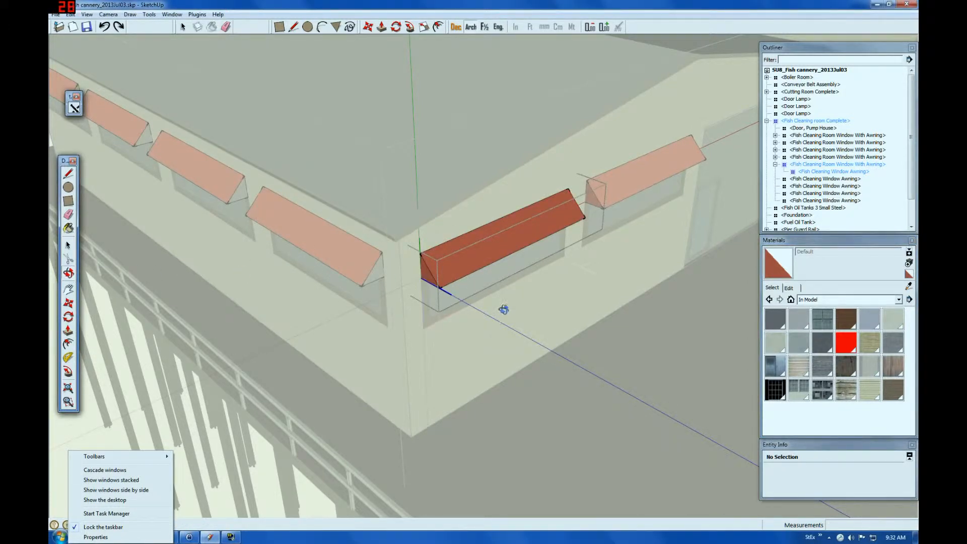
pyautogui.moveTo(503, 308); pyautogui.dragTo(246, 329)
pyautogui.scroll(6, 181, 197)
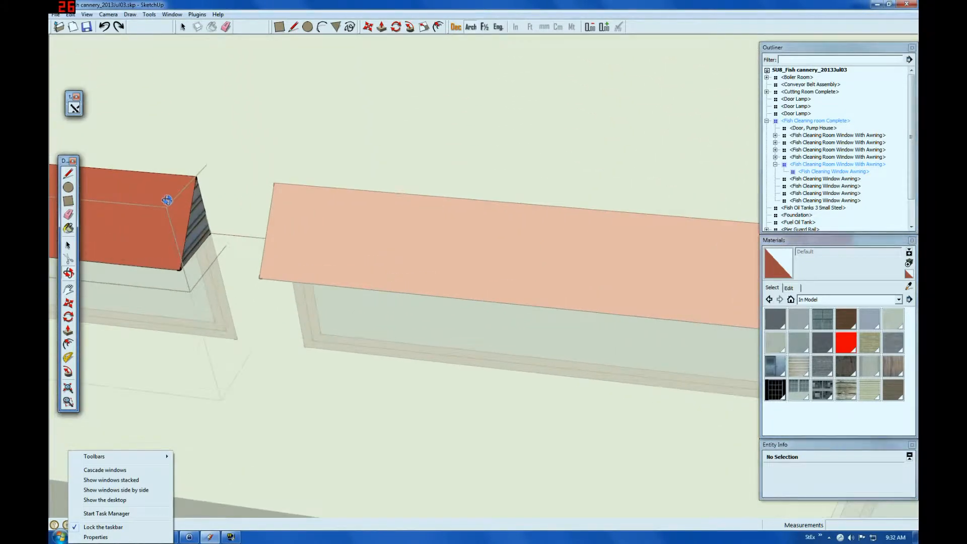
pyautogui.click(68, 228)
pyautogui.click(778, 253)
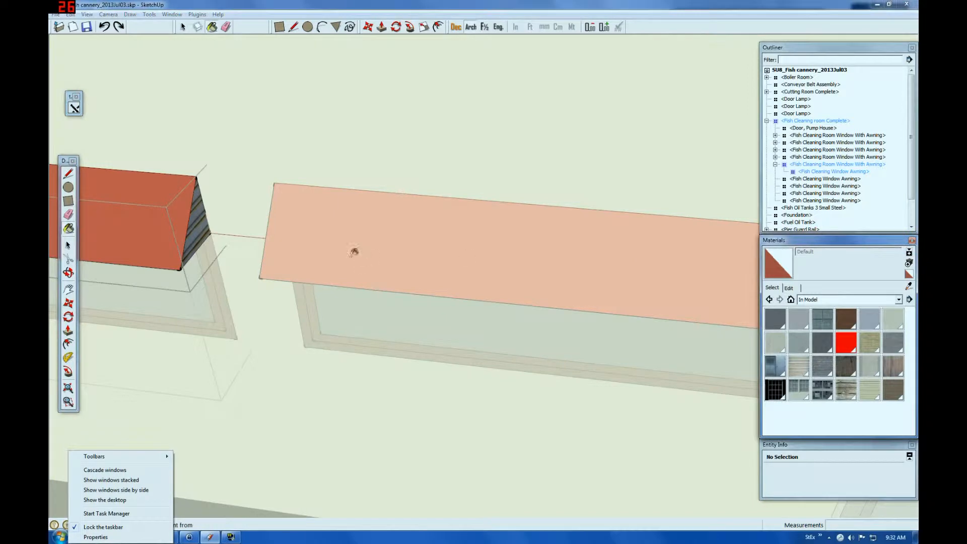
pyautogui.click(198, 230)
pyautogui.scroll(-2, 556, 203)
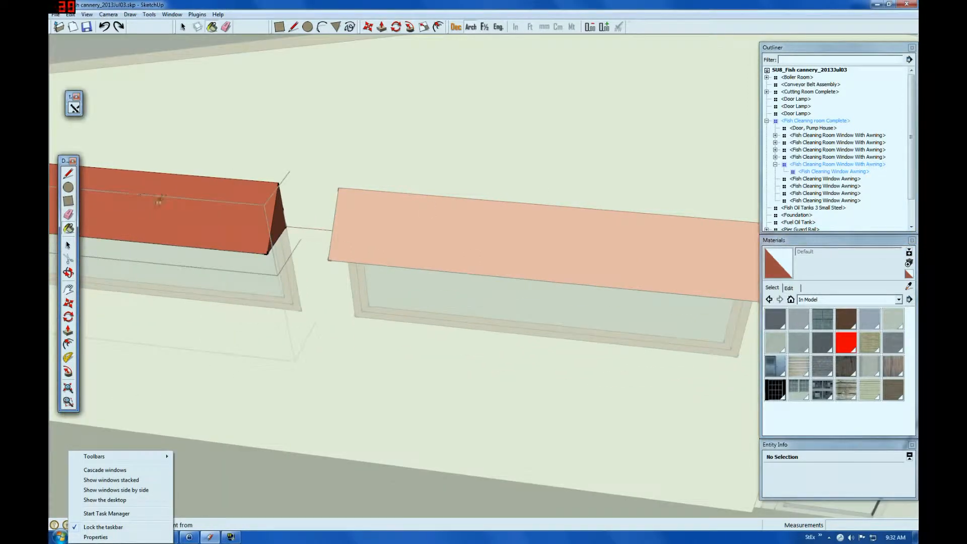
# Step: Select the awning's sloped top and both end faces and reverse them
pyautogui.click(68, 246)
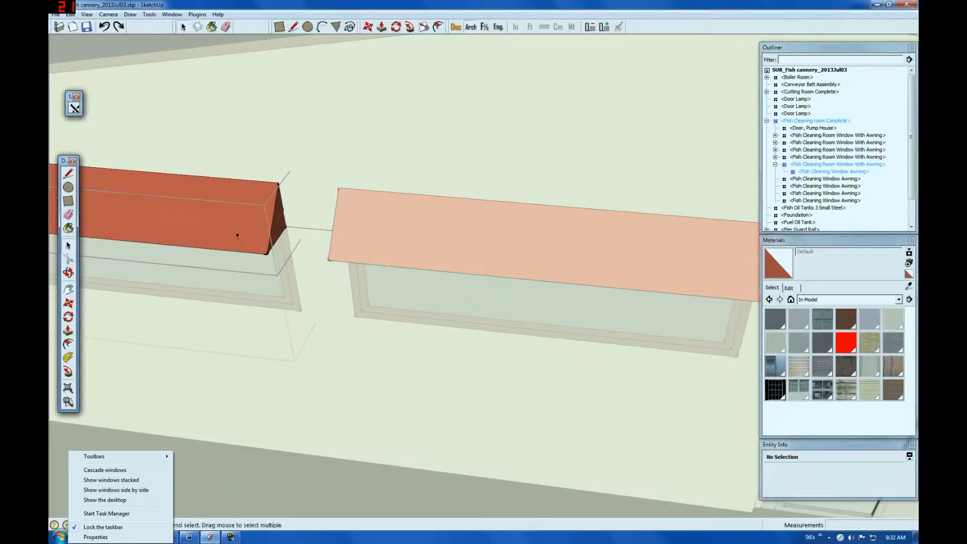
pyautogui.click(278, 229)
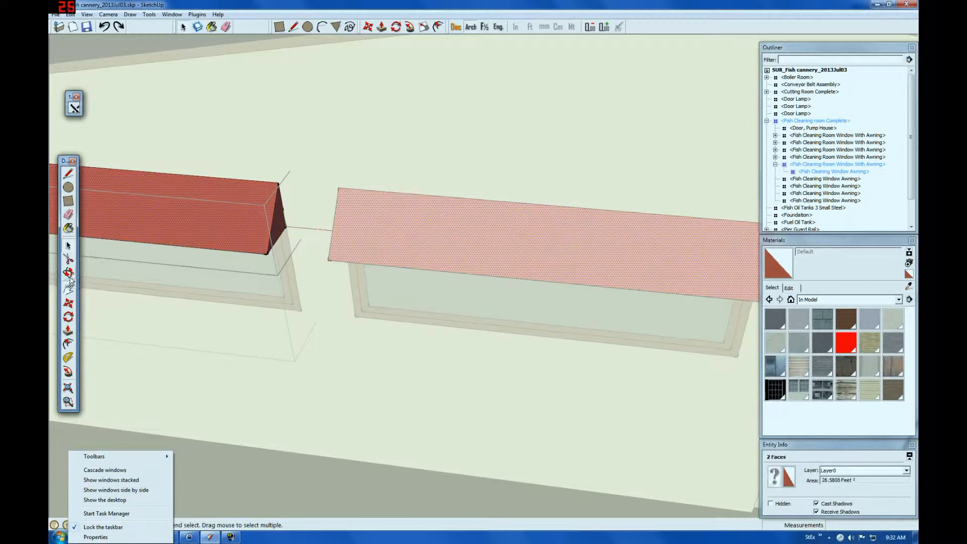
pyautogui.moveTo(266, 244); pyautogui.dragTo(627, 143, button='middle')
pyautogui.scroll(-3, 627, 139)
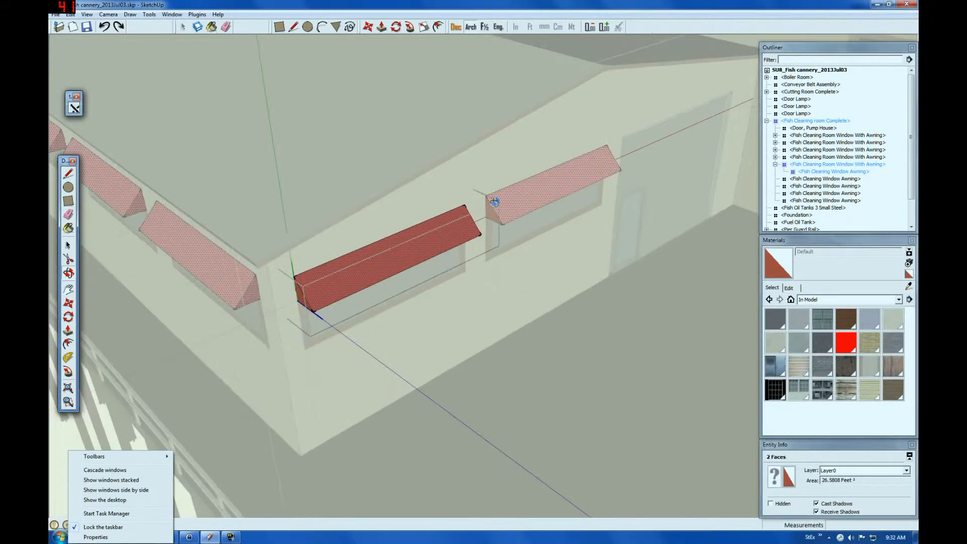
pyautogui.scroll(1, 309, 287)
pyautogui.scroll(1, 309, 287)
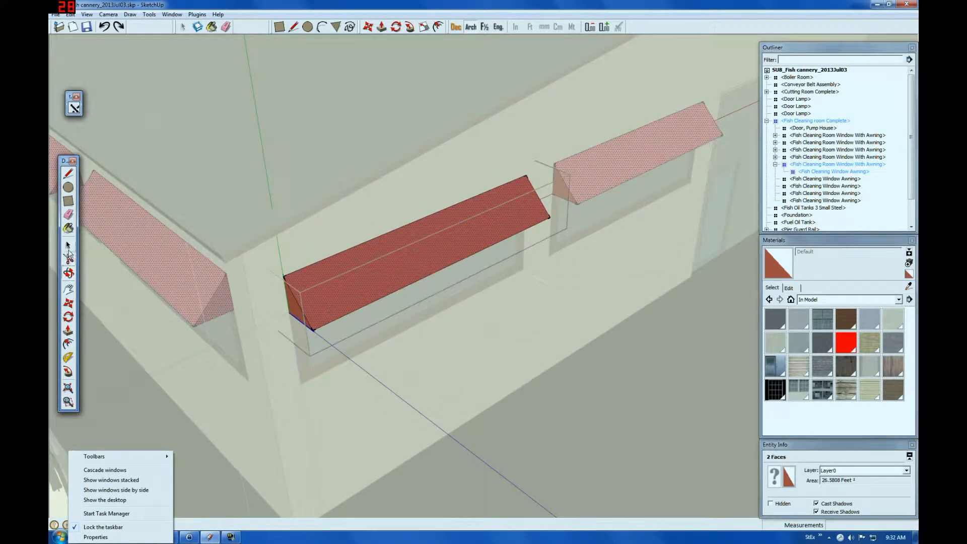
pyautogui.rightClick(337, 295)
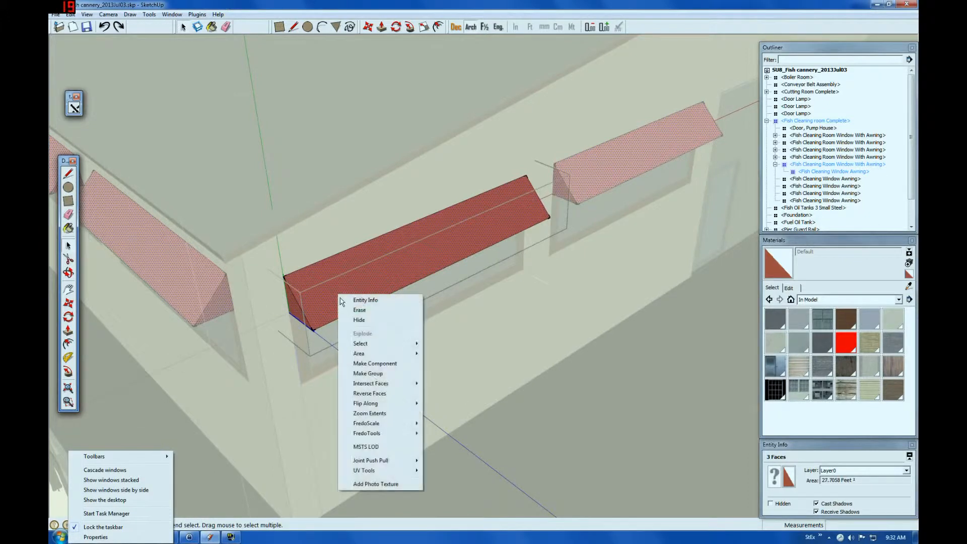
pyautogui.click(360, 393)
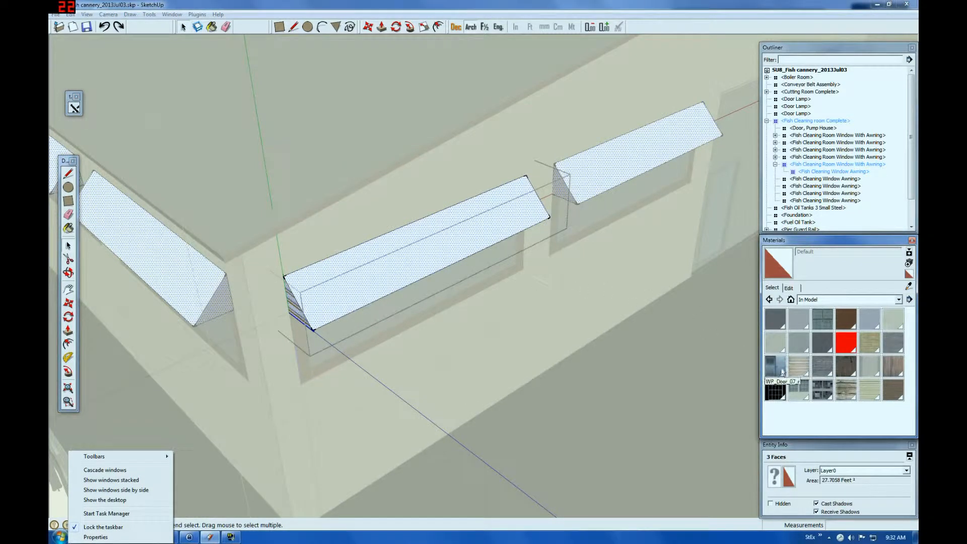
# Step: Paint the selected awning faces with the WP_Door_20 material, then close the awning and its window component
pyautogui.click(799, 367)
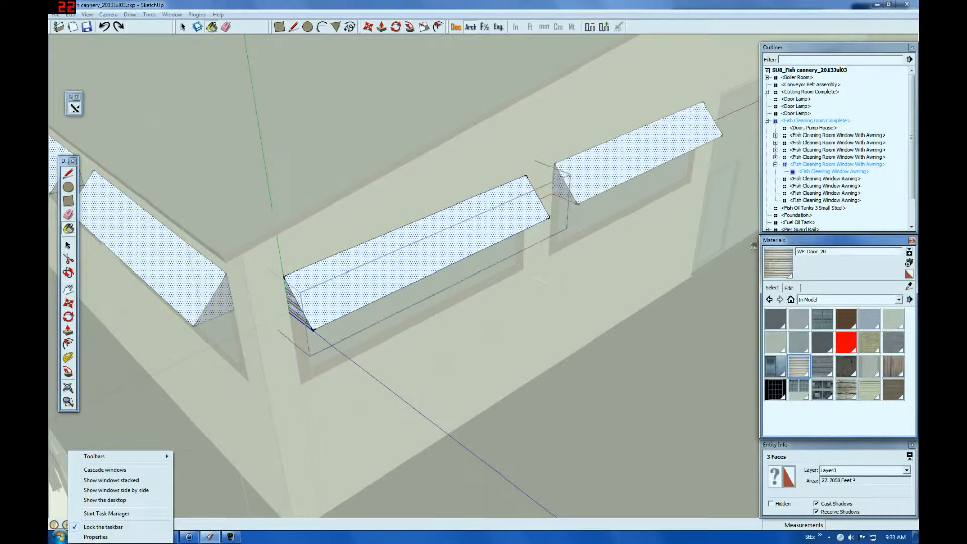
pyautogui.click(456, 247)
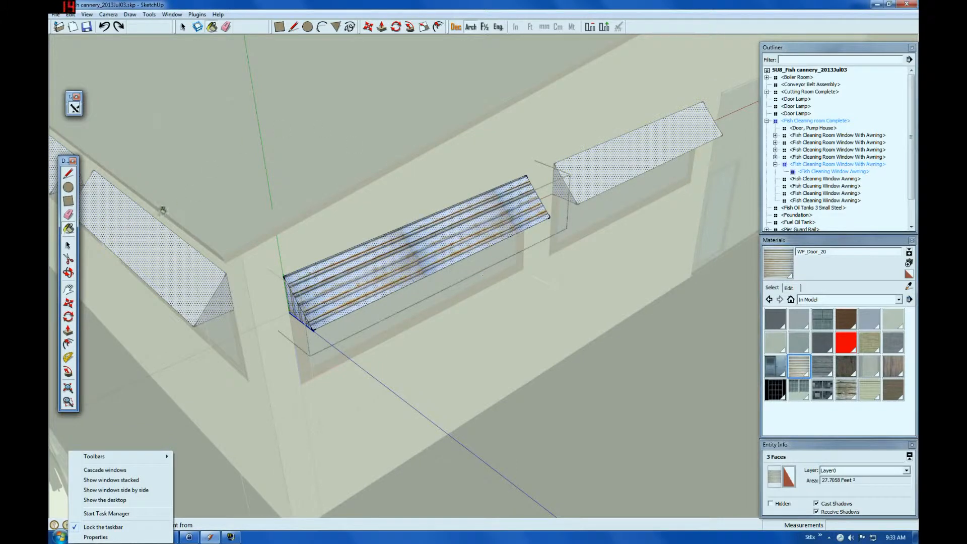
pyautogui.click(68, 245)
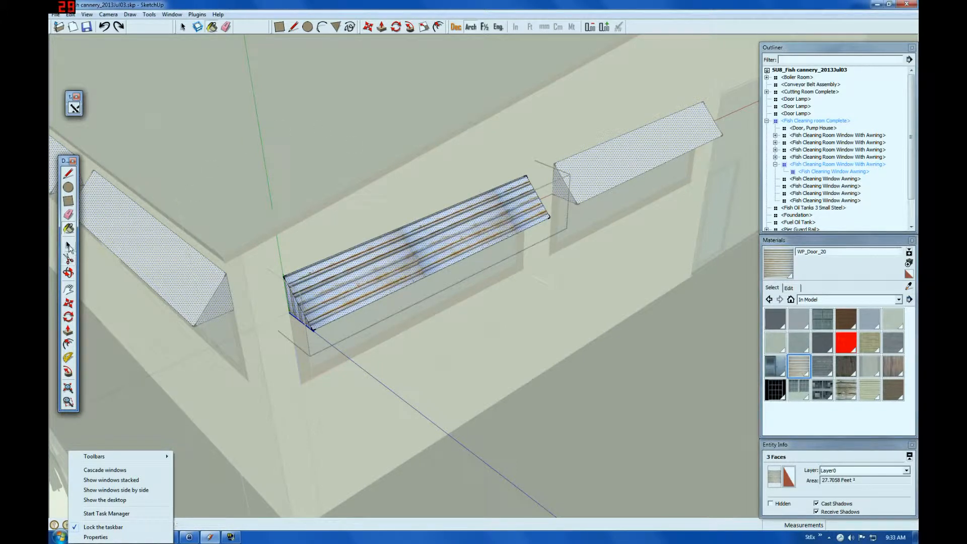
pyautogui.click(609, 410)
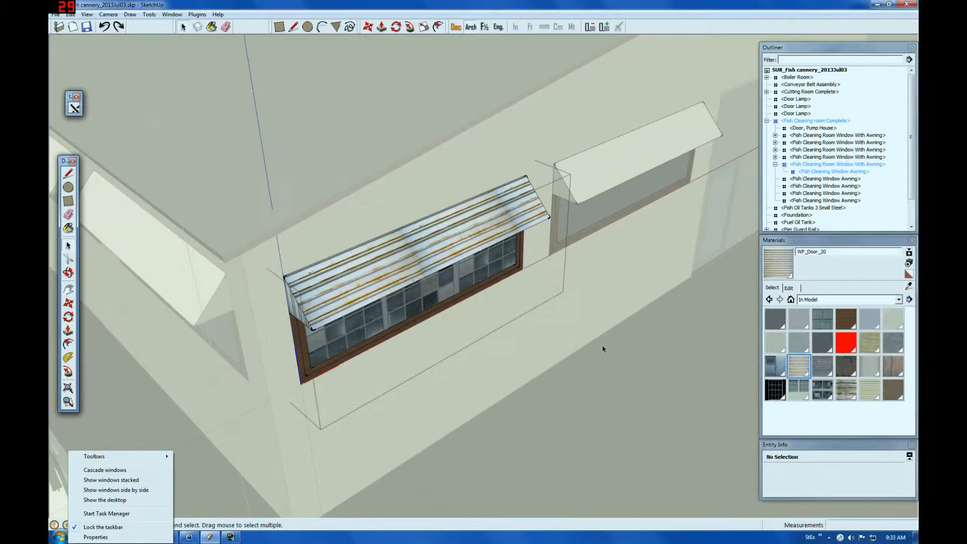
pyautogui.click(609, 360)
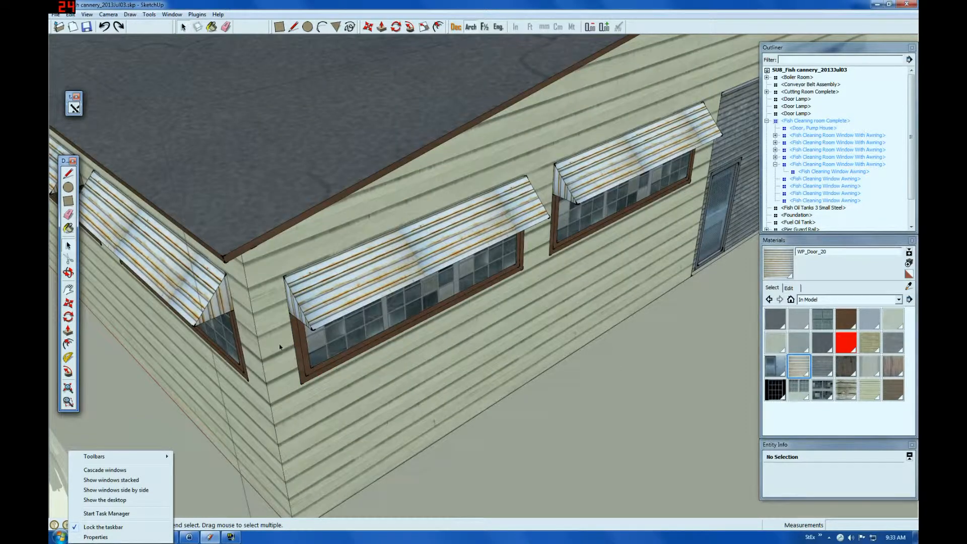
# Step: Reopen the corner gable window's component and its nested Fish Cleaning Window Awning component for editing
pyautogui.scroll(6, 253, 296)
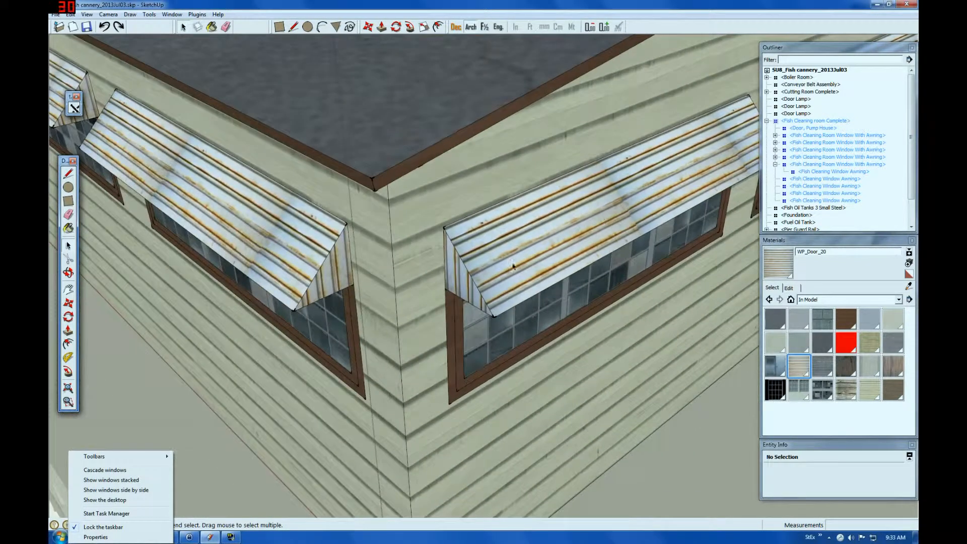
pyautogui.scroll(5, 513, 266)
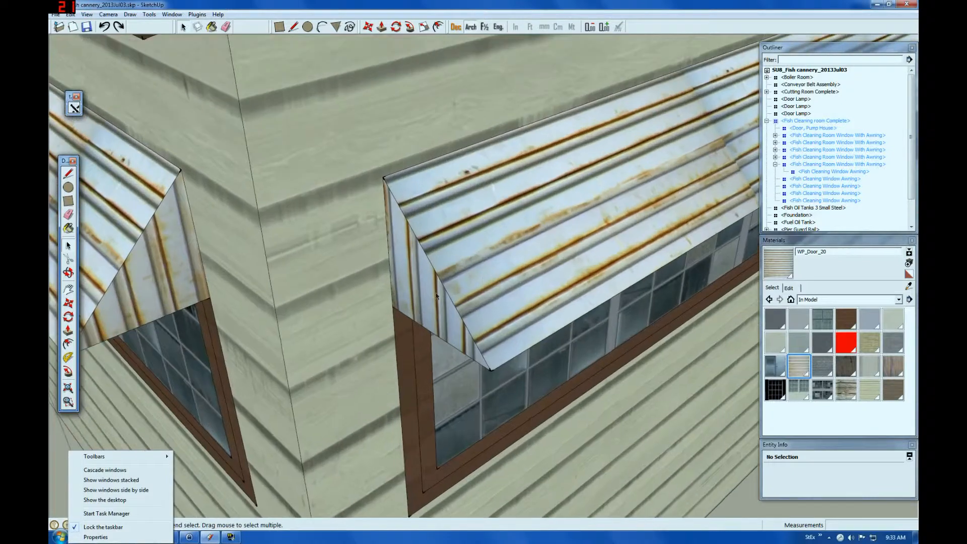
pyautogui.click(434, 285)
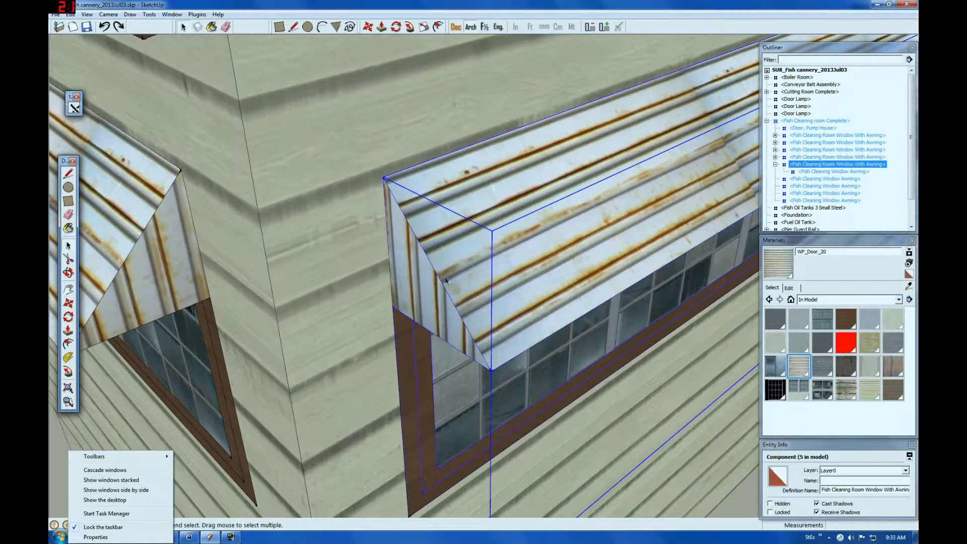
pyautogui.rightClick(460, 267)
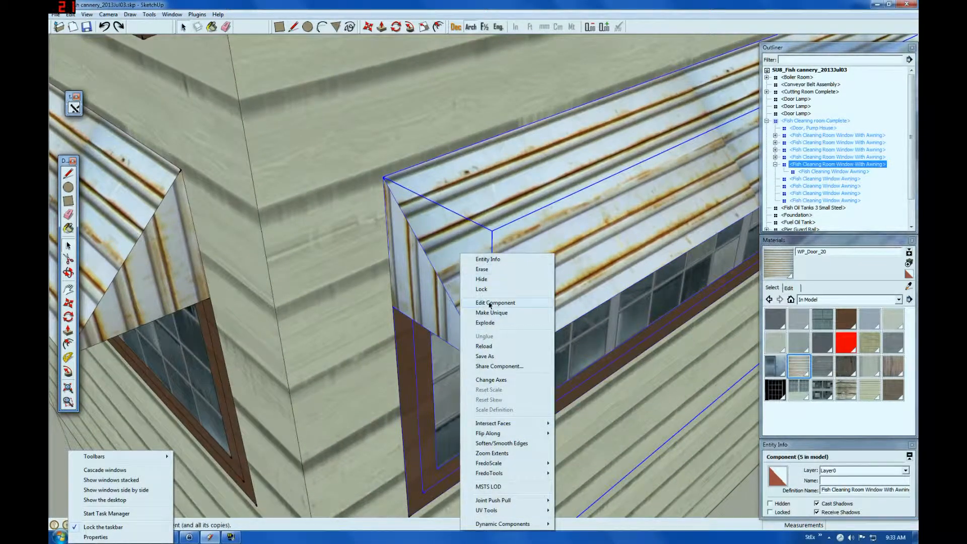
pyautogui.click(491, 305)
pyautogui.click(438, 305)
pyautogui.rightClick(450, 279)
pyautogui.click(481, 52)
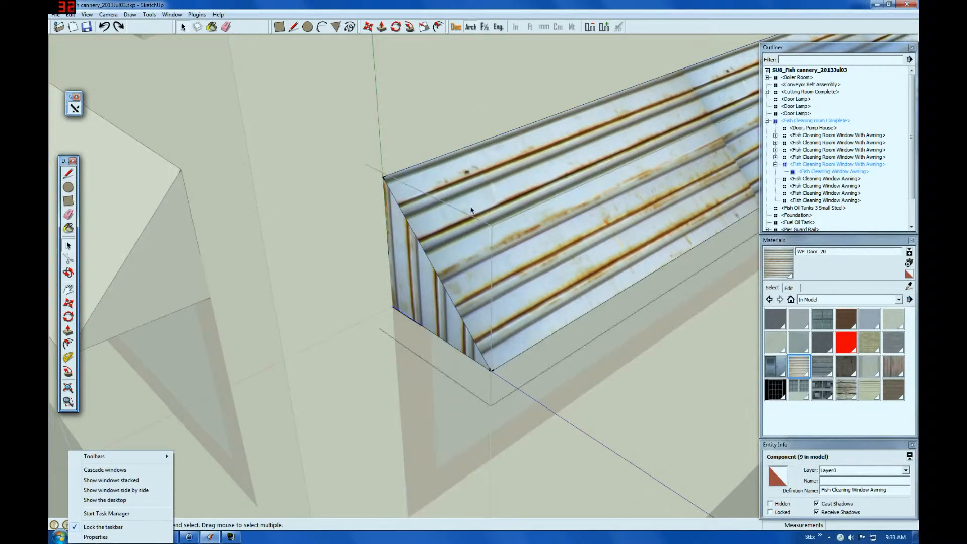
# Step: Rotate the texture on the awning's triangular end face near the building corner by 90 degrees and finish positioning it
pyautogui.click(432, 293)
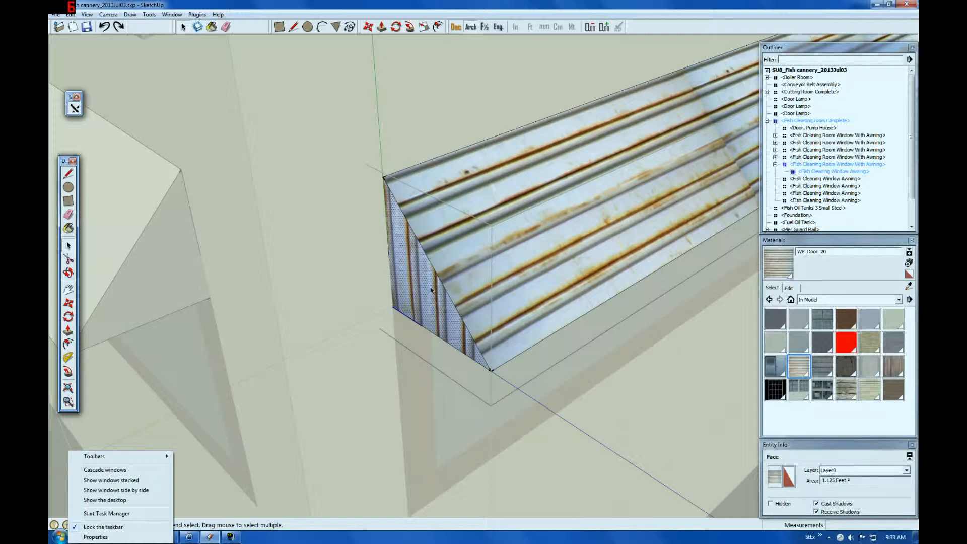
pyautogui.hotkey('shift', 't')
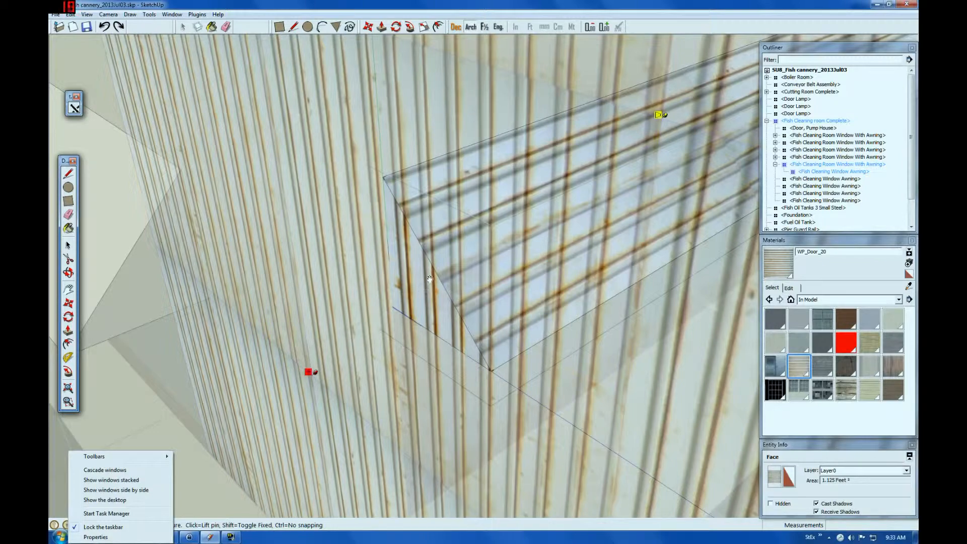
pyautogui.rightClick(426, 291)
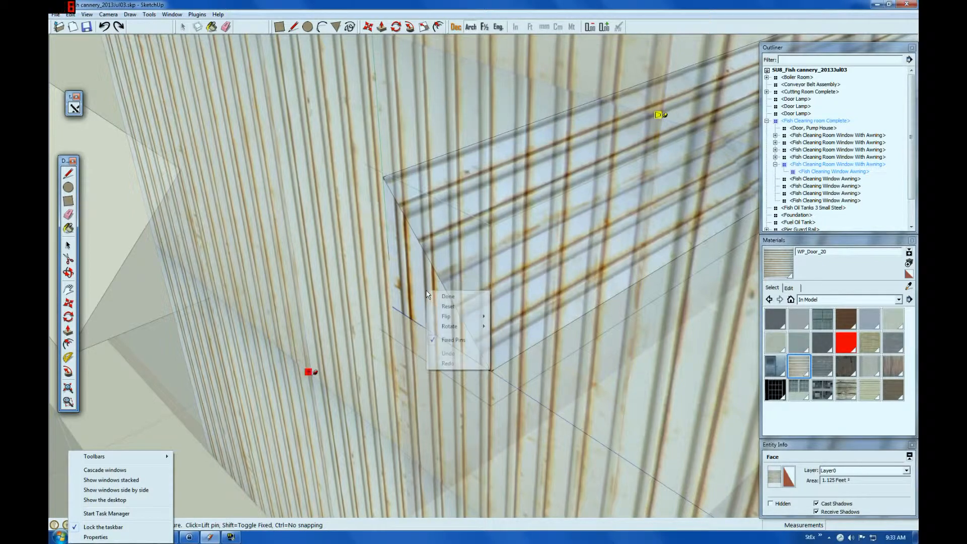
pyautogui.moveTo(450, 327)
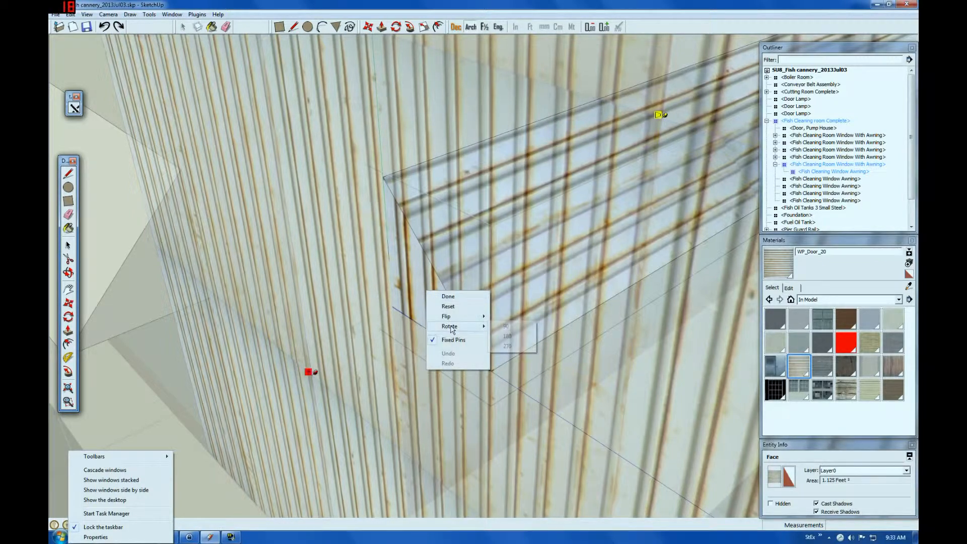
pyautogui.click(504, 327)
pyautogui.moveTo(440, 308); pyautogui.dragTo(440, 310)
pyautogui.rightClick(441, 309)
pyautogui.click(444, 317)
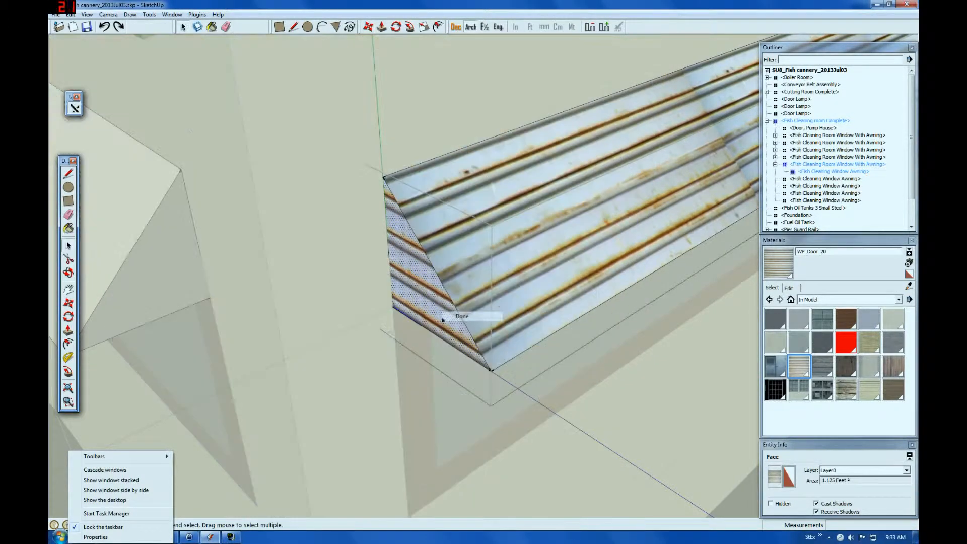
# Step: Reposition the texture on the awning's end face near the building corner, placing its origin pin at the face's lower wall-side corner
pyautogui.rightClick(425, 308)
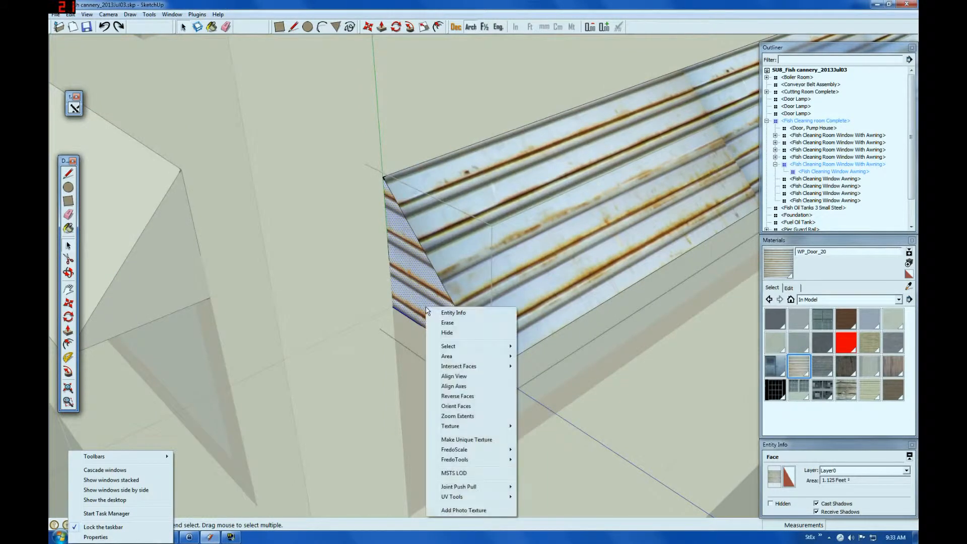
pyautogui.click(418, 305)
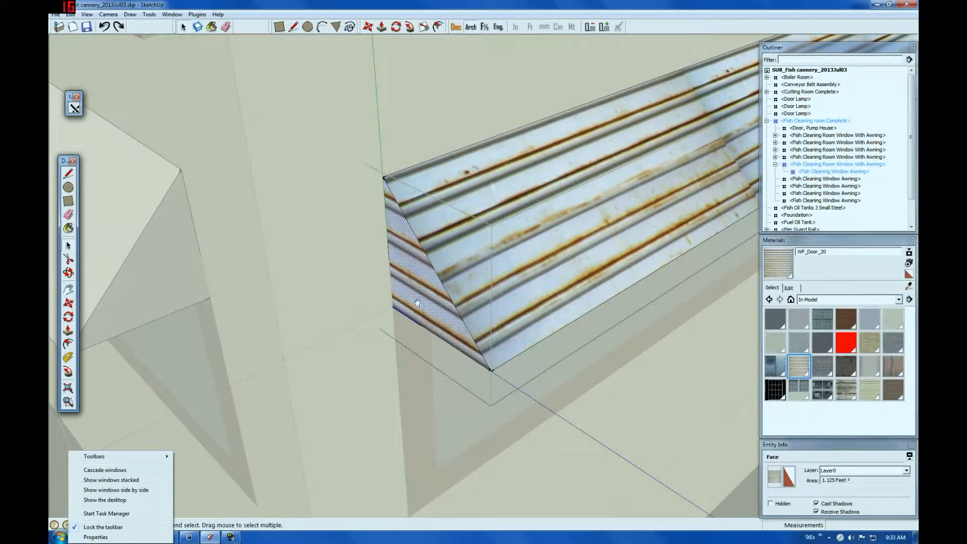
pyautogui.press('t')
pyautogui.moveTo(429, 320); pyautogui.dragTo(395, 309)
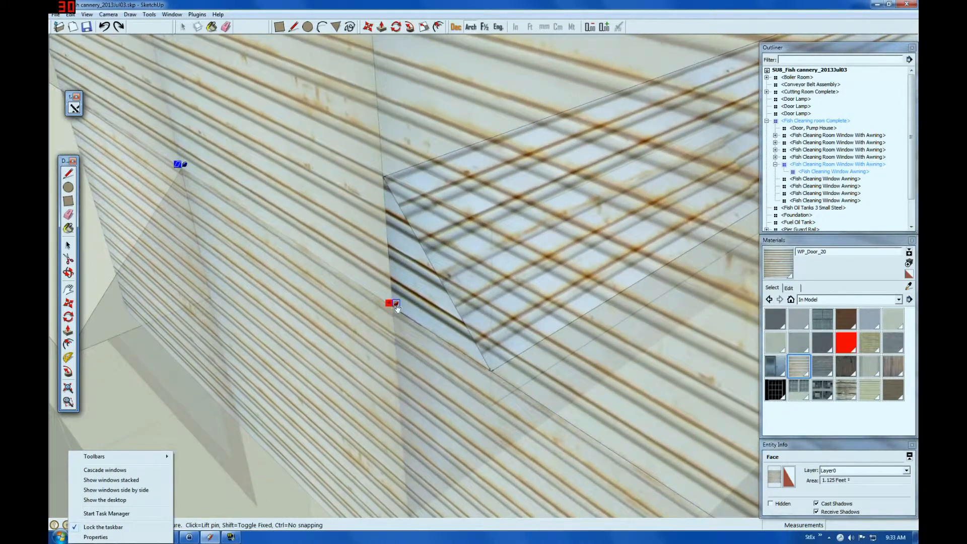
pyautogui.rightClick(395, 306)
pyautogui.click(443, 313)
# Step: Start positioning the texture on the awning's opposite triangular end face and move its origin pin to the lower wall-side corner
pyautogui.click(69, 272)
pyautogui.moveTo(661, 271); pyautogui.dragTo(207, 281)
pyautogui.scroll(-4, 404, 195)
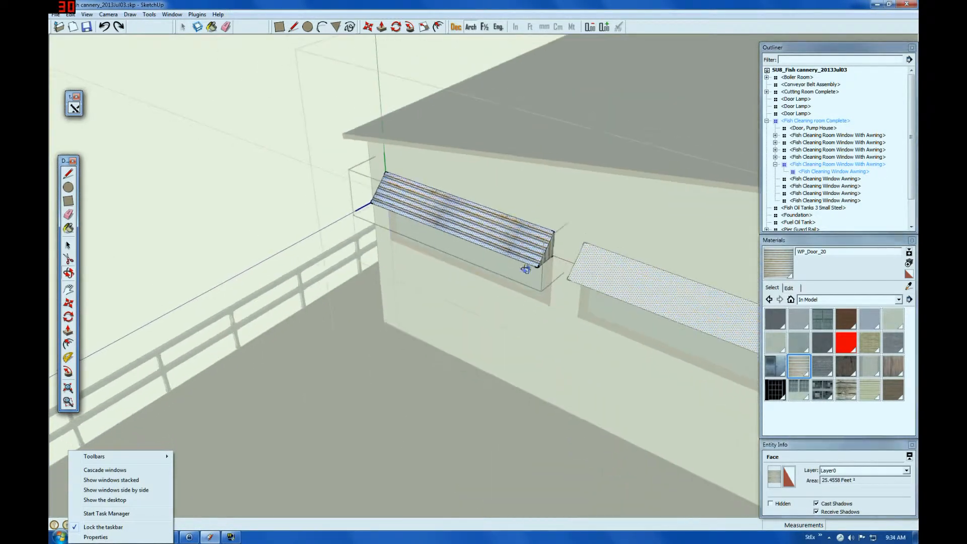
pyautogui.scroll(5, 525, 269)
pyautogui.click(68, 247)
pyautogui.click(522, 240)
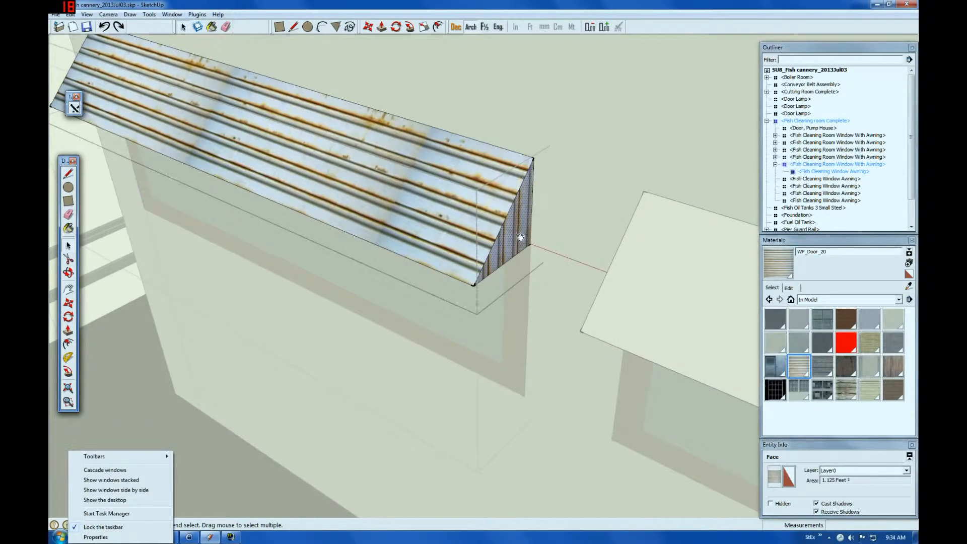
pyautogui.hotkey('shift', 't')
pyautogui.moveTo(412, 446); pyautogui.dragTo(529, 240)
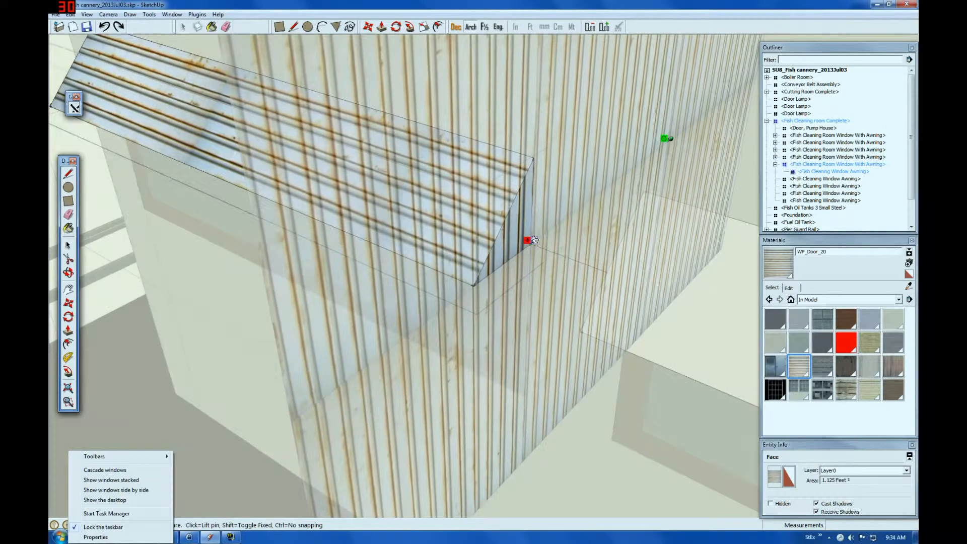
# Step: Rotate the texture on this opposite end face by 90 degrees and finish positioning it
pyautogui.rightClick(527, 228)
pyautogui.moveTo(554, 257)
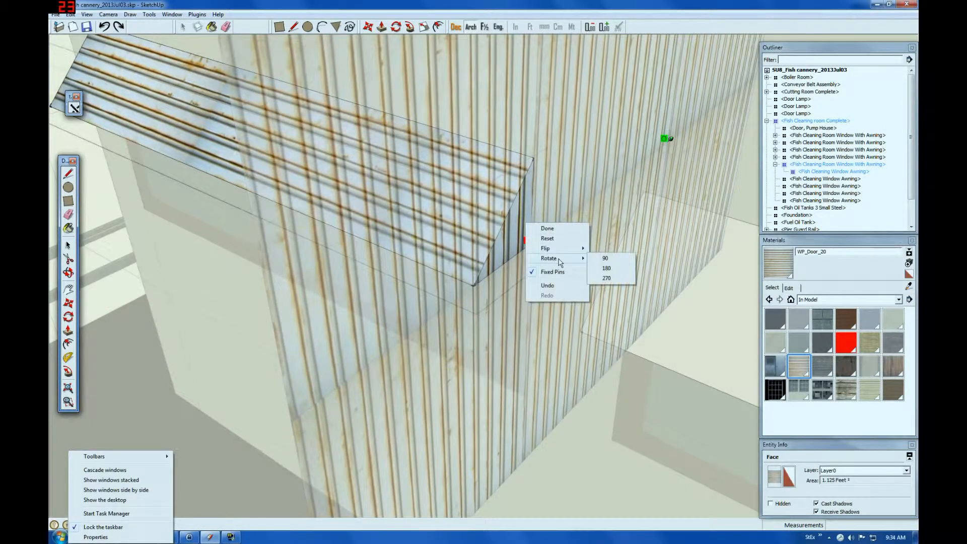
pyautogui.click(615, 256)
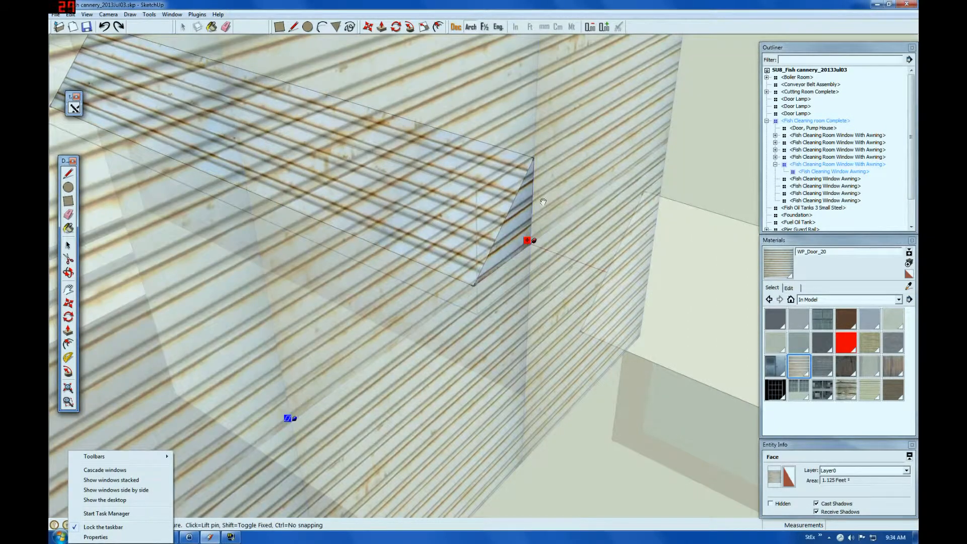
pyautogui.rightClick(522, 221)
pyautogui.click(536, 229)
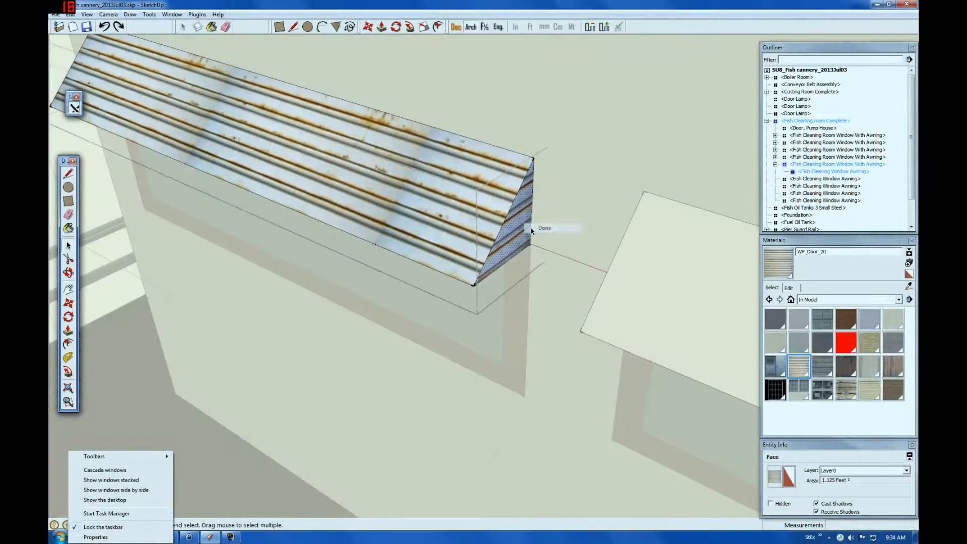
# Step: Close the awning component and its enclosing window component, returning to the Fish Cleaning room level
pyautogui.click(422, 400)
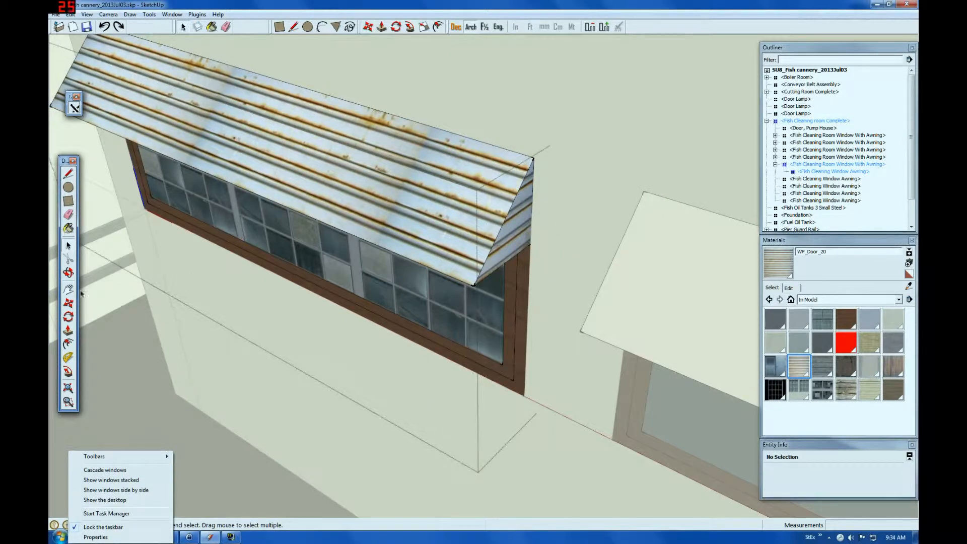
pyautogui.click(68, 273)
pyautogui.moveTo(439, 199); pyautogui.dragTo(634, 136)
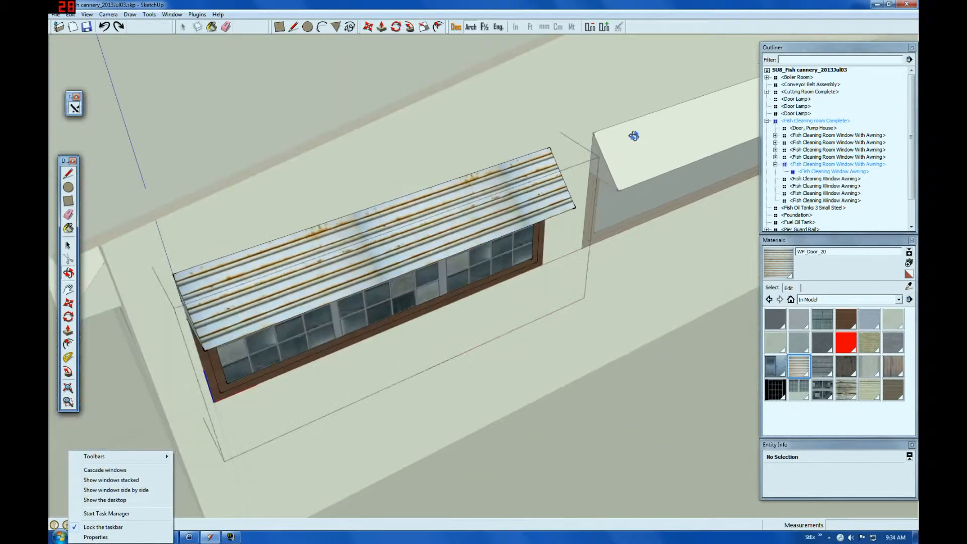
pyautogui.moveTo(349, 252); pyautogui.dragTo(53, 310)
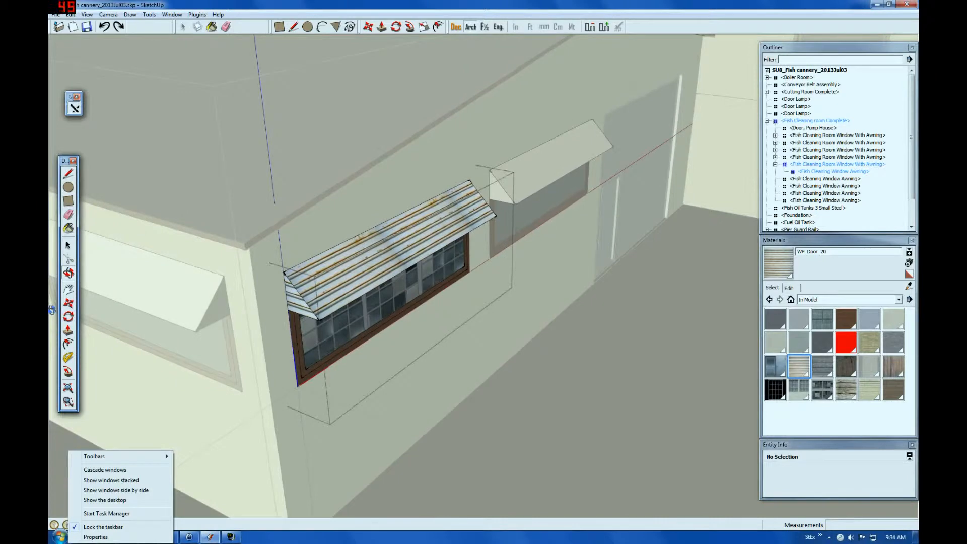
pyautogui.click(68, 246)
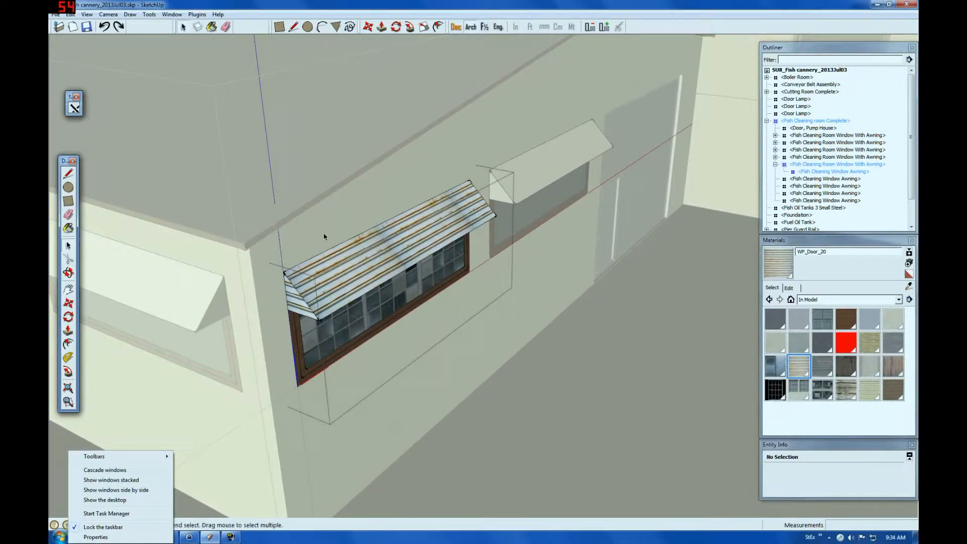
pyautogui.click(345, 221)
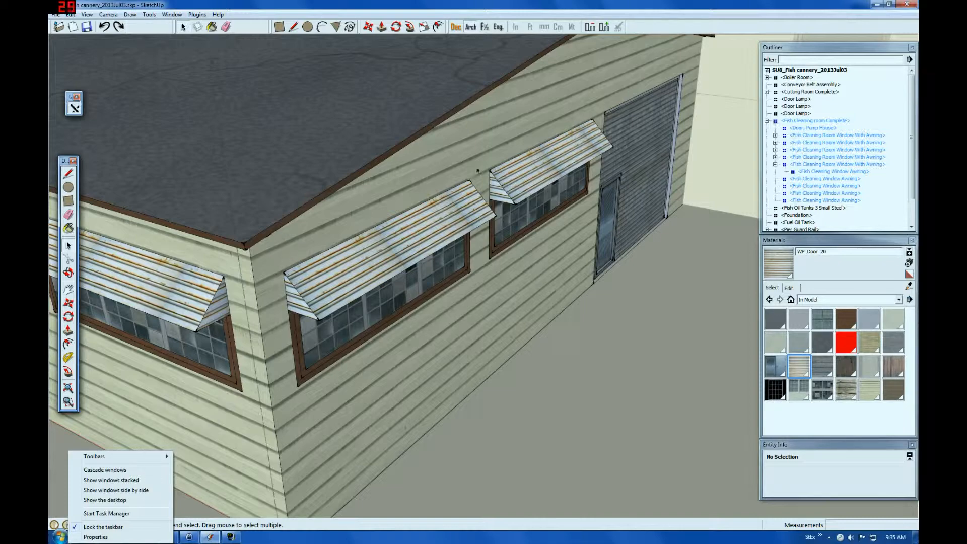
# Step: Copy the long side wall's face with its edges and four window openings to the empty space in front of the pier
pyautogui.scroll(-5, 434, 185)
pyautogui.click(224, 220)
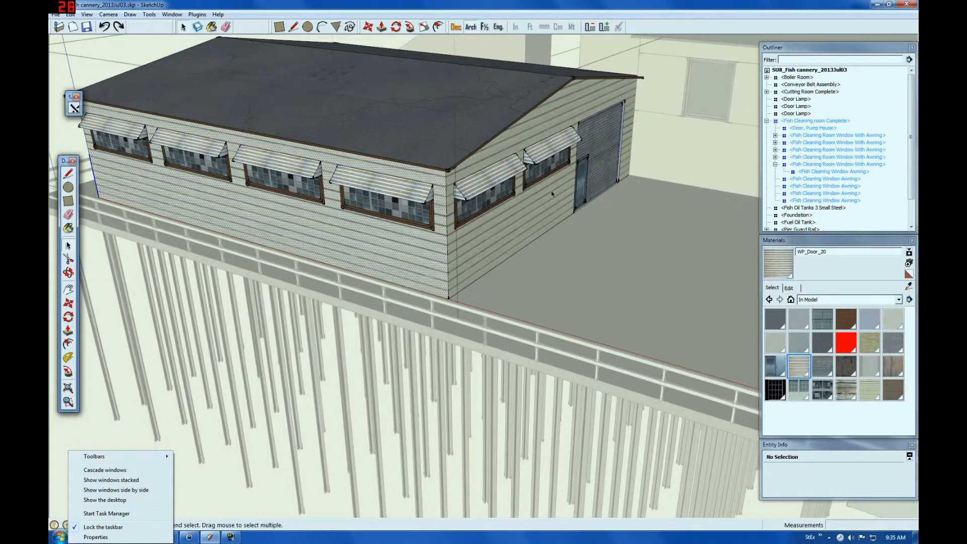
pyautogui.scroll(-4, 454, 186)
pyautogui.scroll(5, 403, 178)
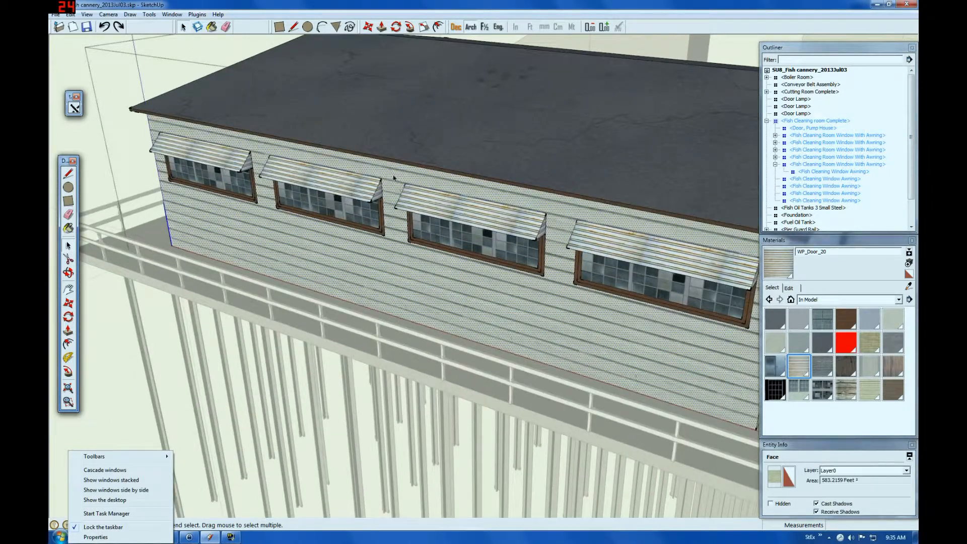
pyautogui.scroll(-5, 416, 188)
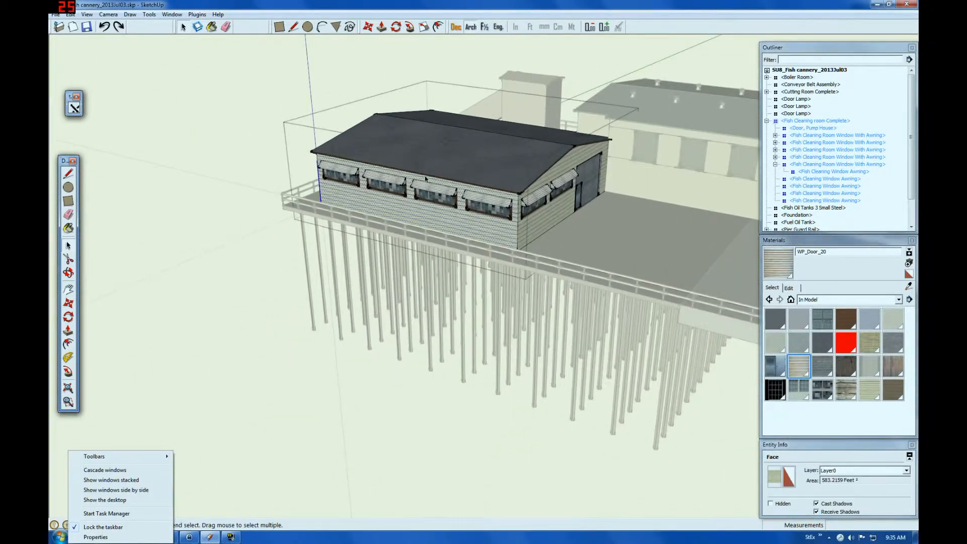
pyautogui.click(426, 178)
pyautogui.click(188, 366)
pyautogui.scroll(3, 211, 365)
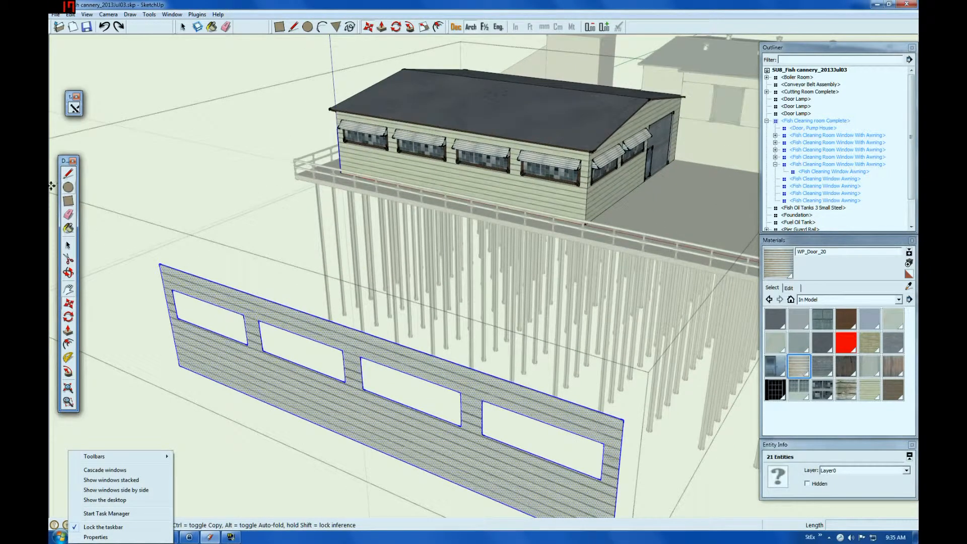
# Step: Select and deselect the copied wall's face, and examine the siding around its window openings from both directions
pyautogui.click(68, 245)
pyautogui.click(272, 322)
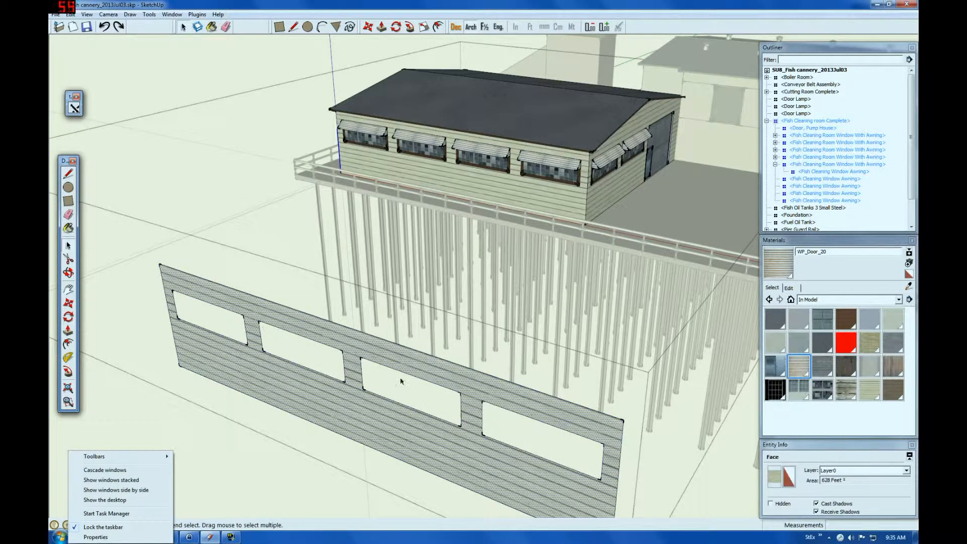
pyautogui.scroll(4, 520, 415)
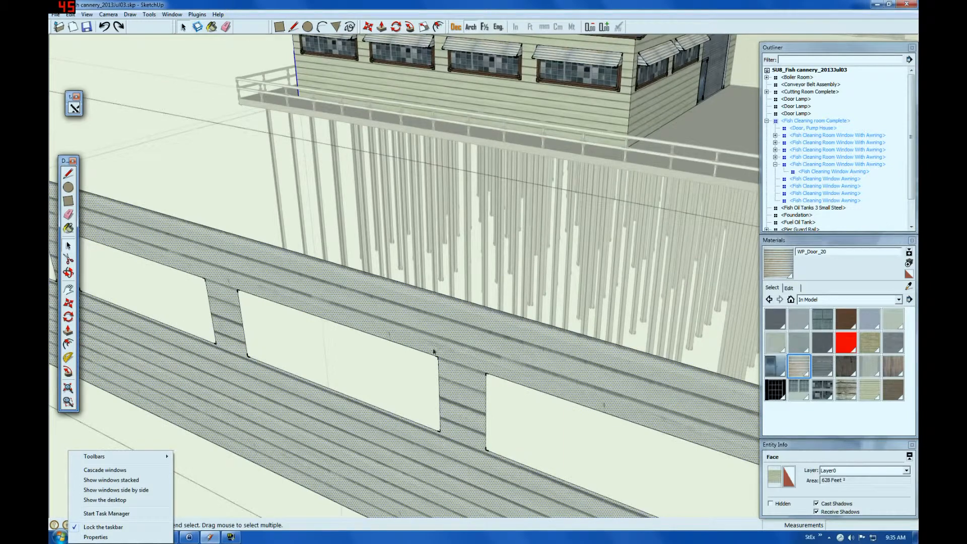
pyautogui.moveTo(462, 373); pyautogui.dragTo(490, 388)
pyautogui.scroll(-3, 421, 355)
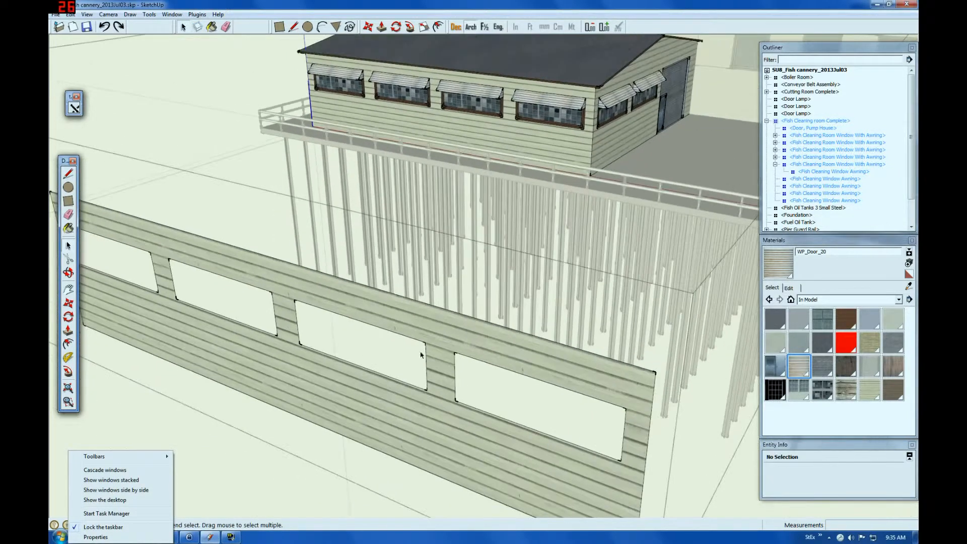
pyautogui.moveTo(166, 363)
pyautogui.mouseDown(button='middle')
pyautogui.moveTo(300, 372)
pyautogui.moveTo(384, 361)
pyautogui.mouseUp(button='middle')
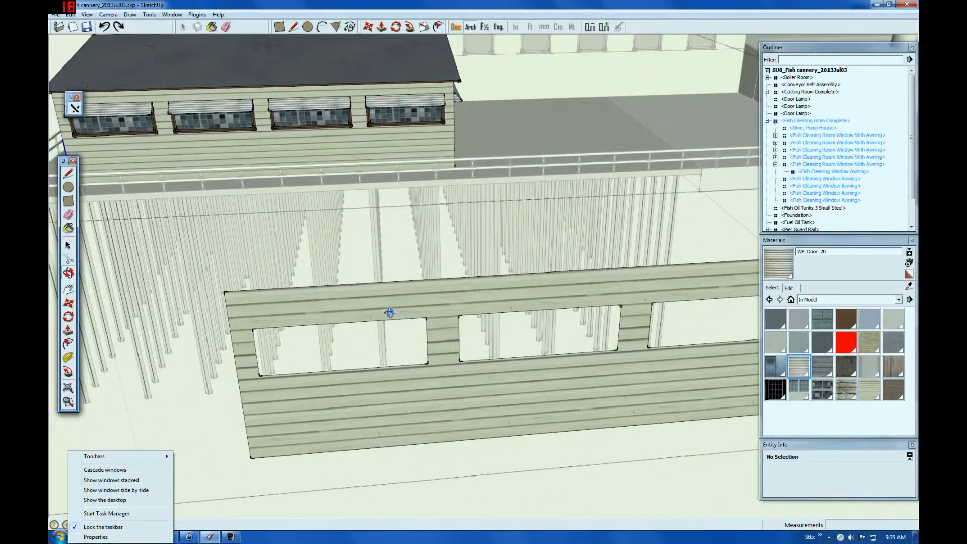
pyautogui.scroll(2, 385, 317)
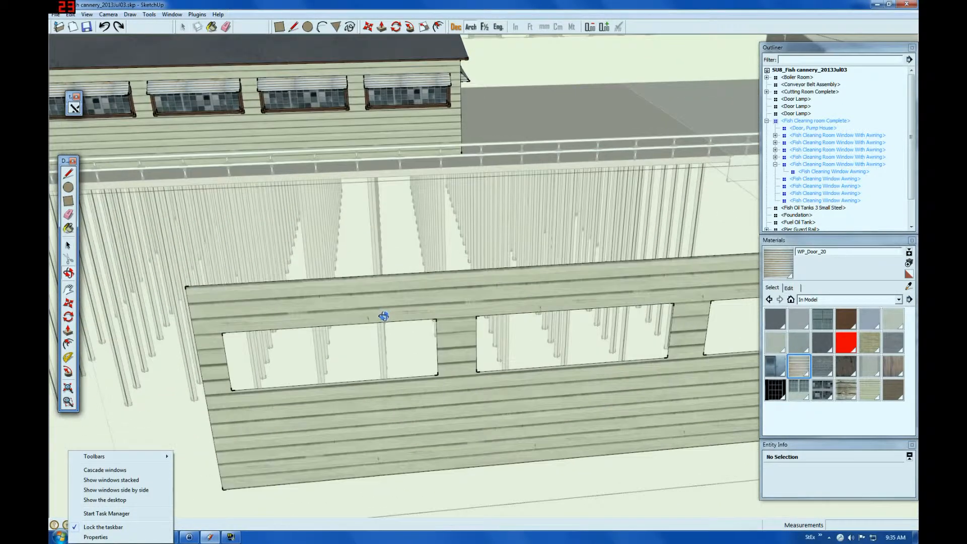
pyautogui.click(68, 173)
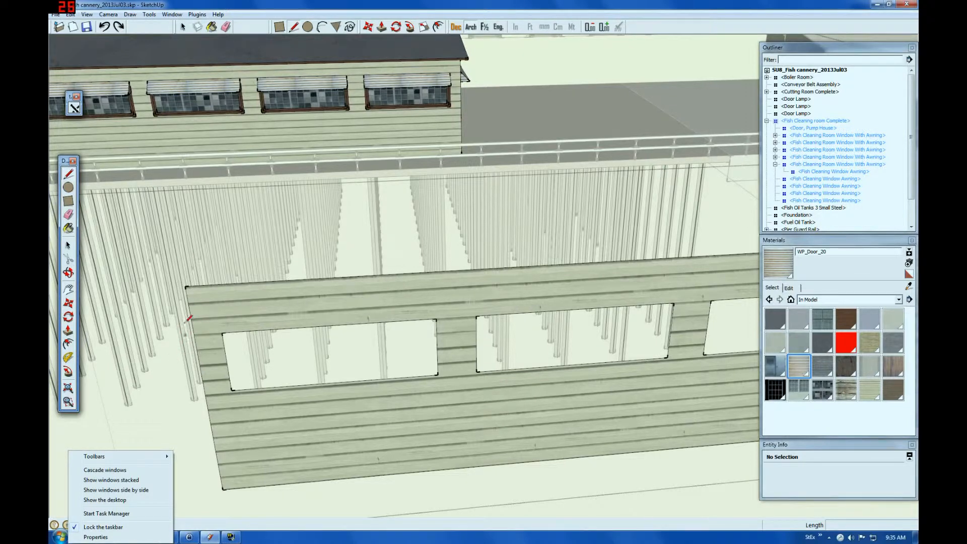
pyautogui.click(186, 287)
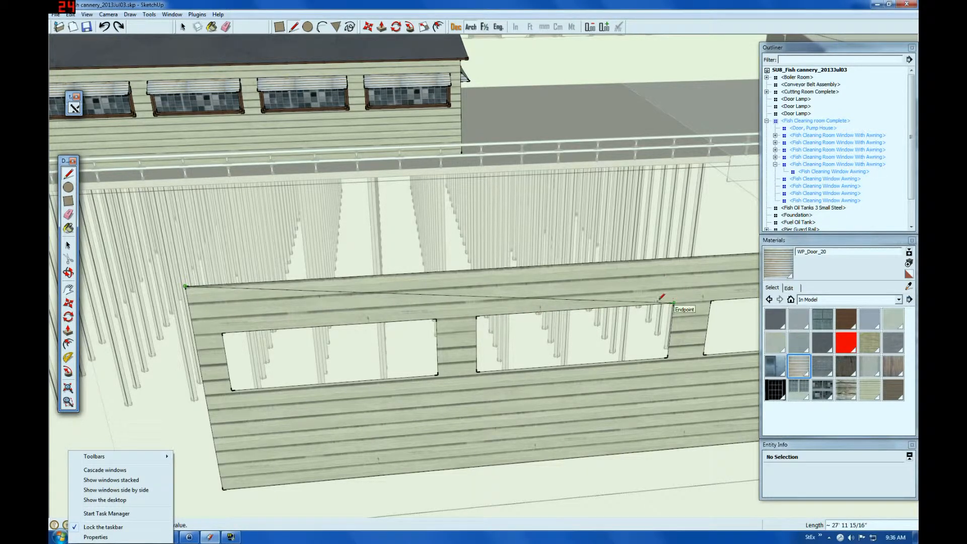
pyautogui.scroll(-5, 563, 311)
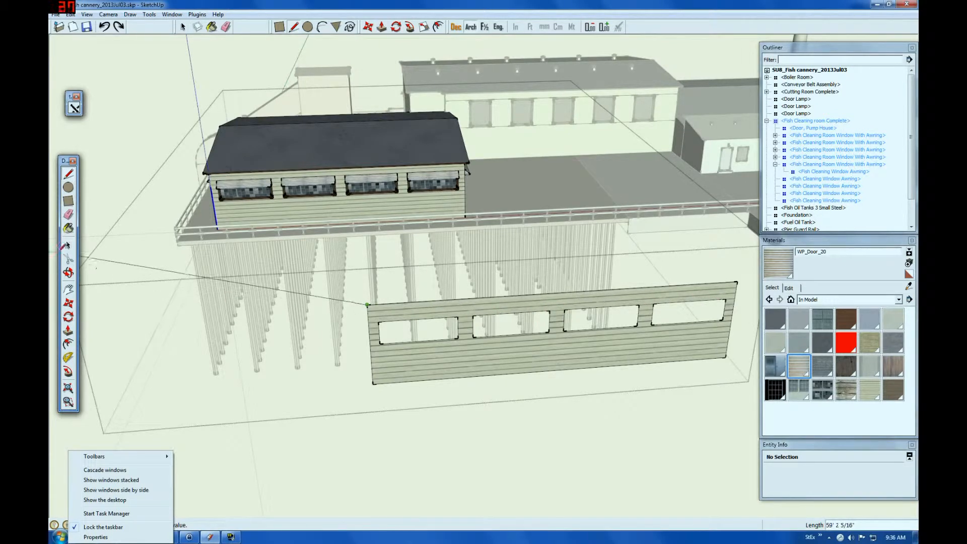
pyautogui.scroll(2, 379, 318)
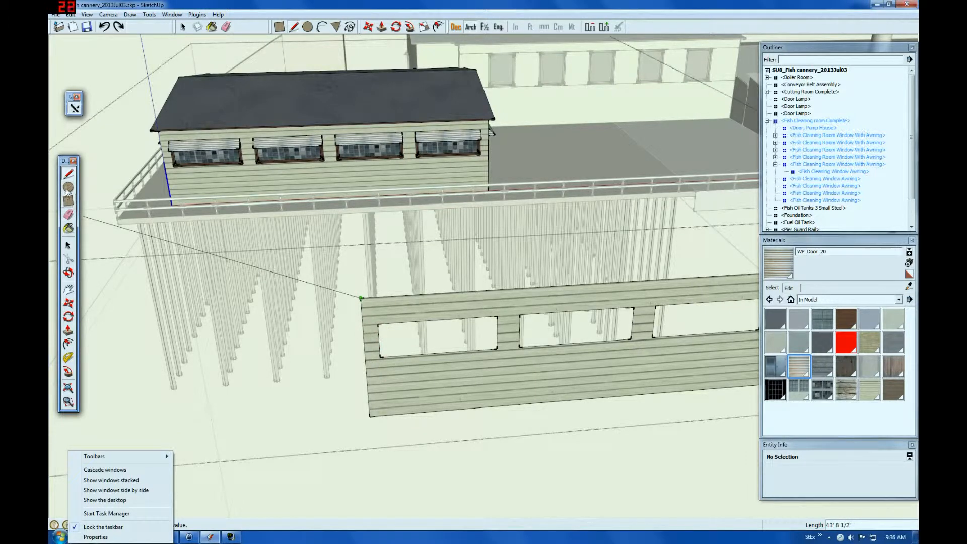
pyautogui.click(380, 356)
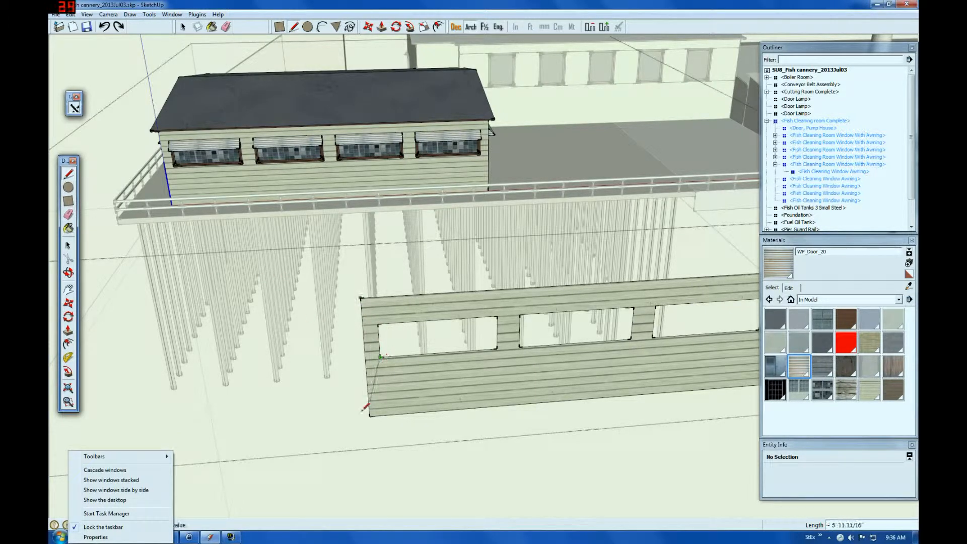
pyautogui.click(68, 187)
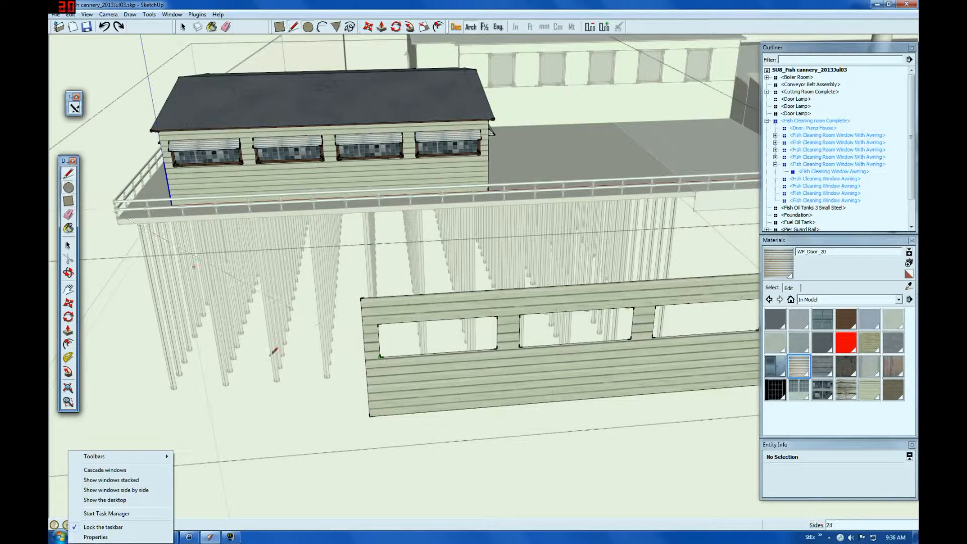
pyautogui.click(69, 174)
pyautogui.click(370, 416)
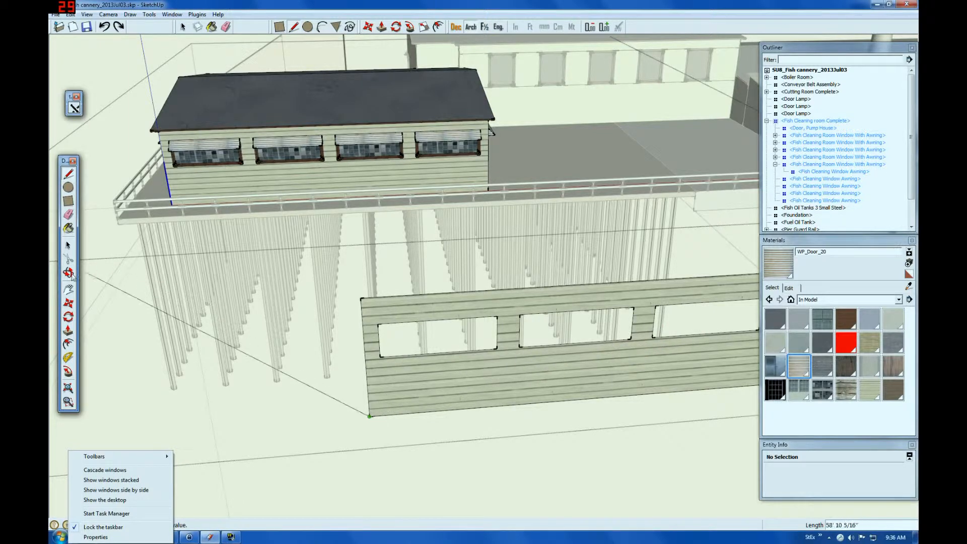
pyautogui.click(68, 246)
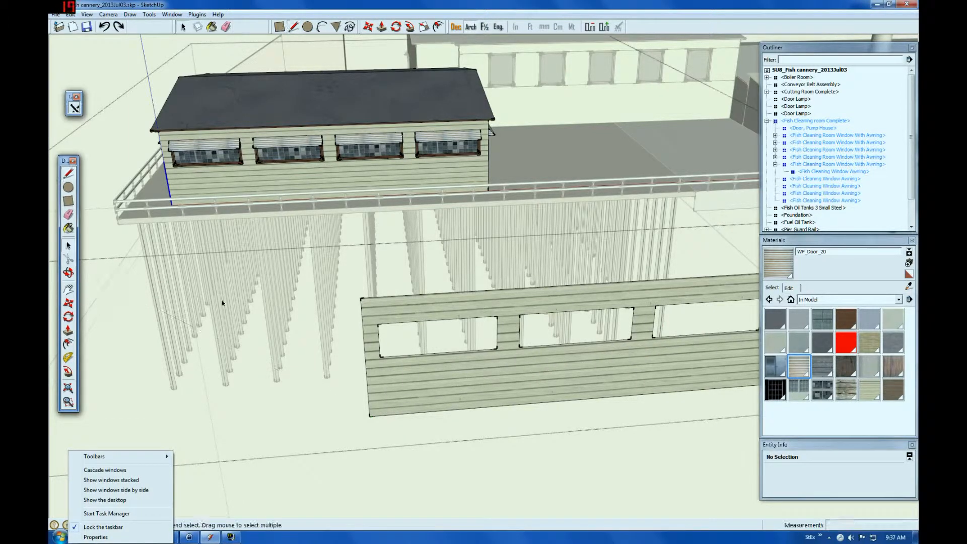
# Step: Draw horizontal lines along the upper edges of the window openings, spanning the copied wall from one end to the other
pyautogui.scroll(-2, 113, 331)
pyautogui.moveTo(424, 359); pyautogui.dragTo(405, 362, button='middle')
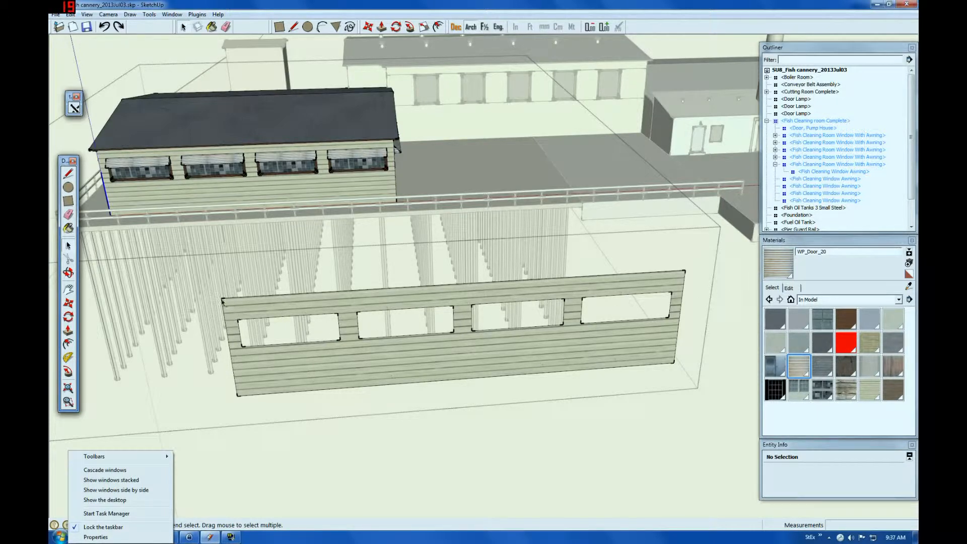
pyautogui.click(68, 173)
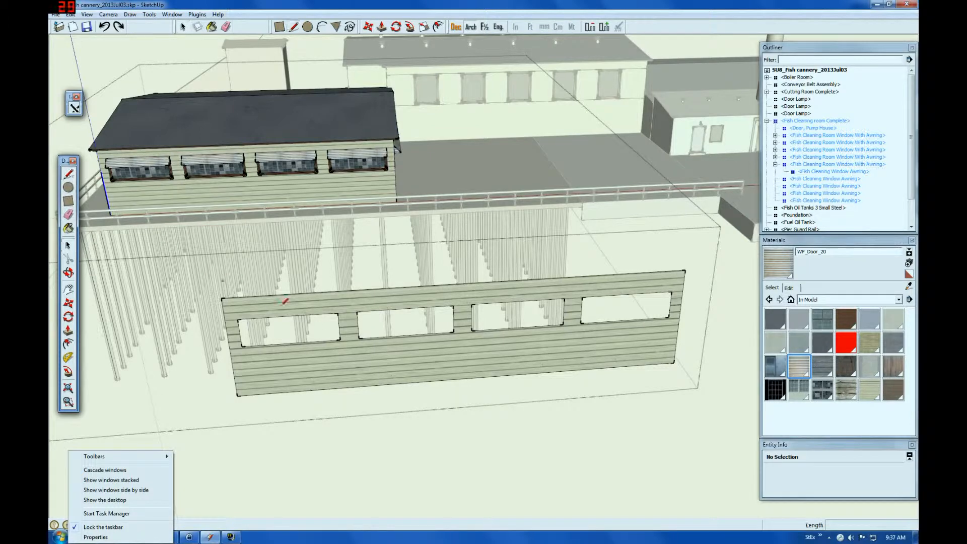
pyautogui.click(583, 298)
pyautogui.click(225, 319)
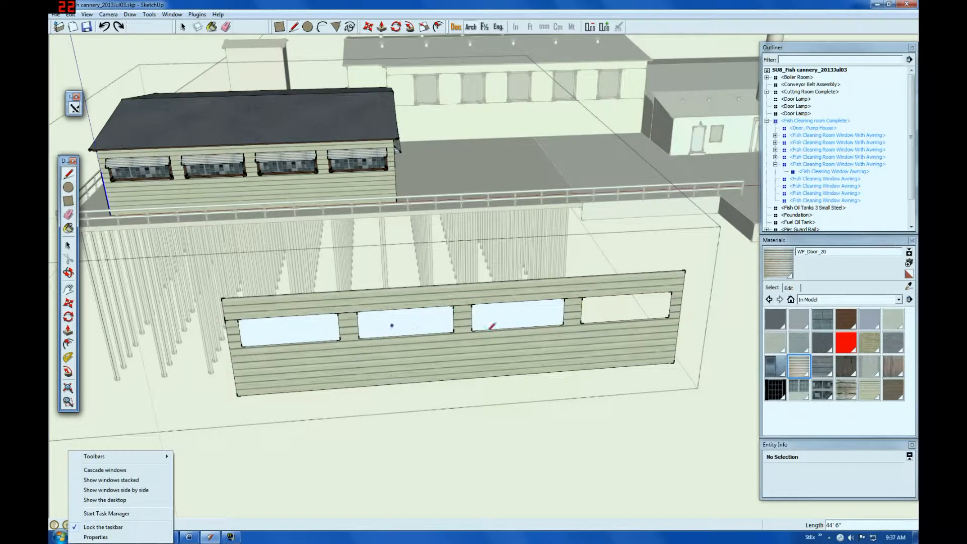
pyautogui.click(583, 297)
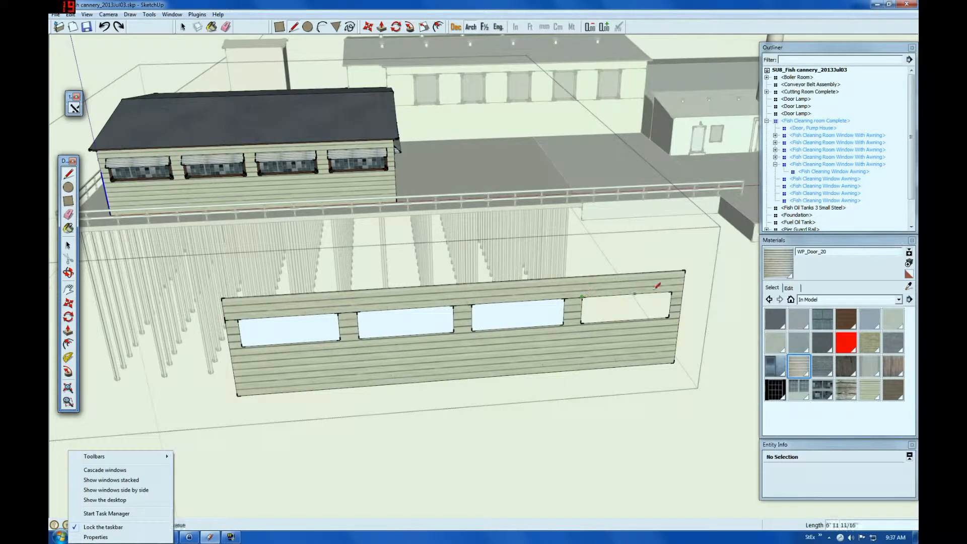
pyautogui.click(683, 290)
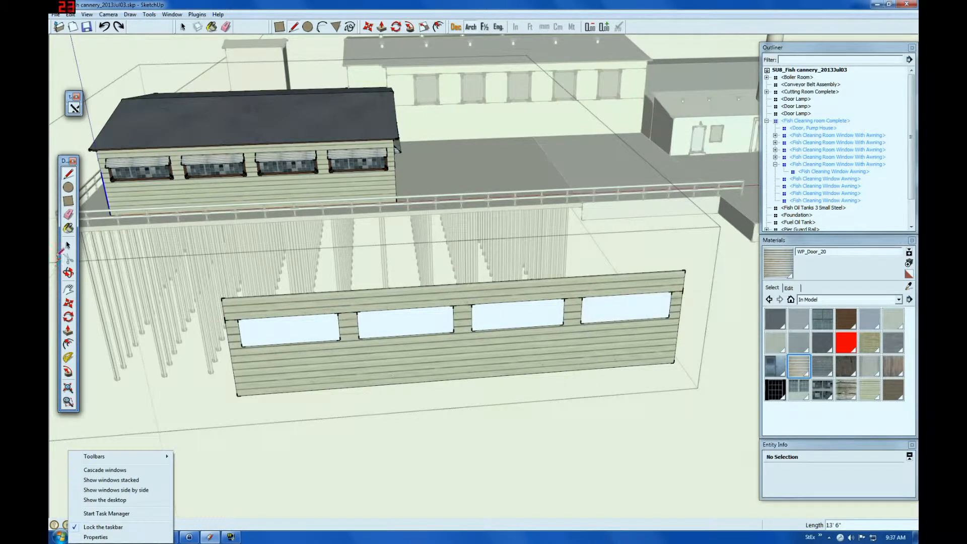
# Step: Draw a horizontal line along the lower edges of the window openings, out to the copied wall's end
pyautogui.click(68, 245)
pyautogui.click(68, 174)
pyautogui.click(241, 346)
pyautogui.click(682, 316)
# Step: Delete the faces that fill the window openings of the copied wall
pyautogui.click(68, 245)
pyautogui.click(273, 324)
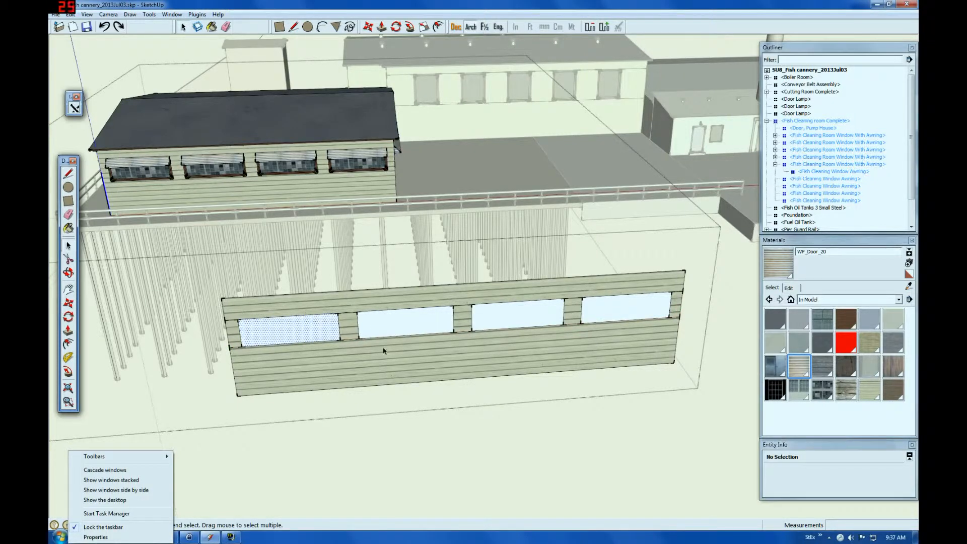
pyautogui.press('Delete')
pyautogui.click(389, 326)
pyautogui.press('Delete')
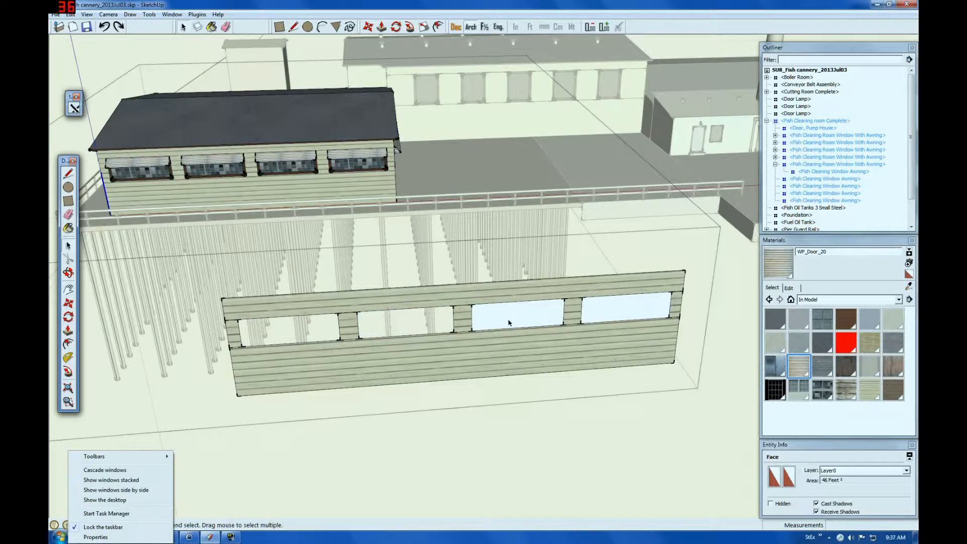
pyautogui.click(508, 321)
pyautogui.press('Delete')
pyautogui.press('Delete')
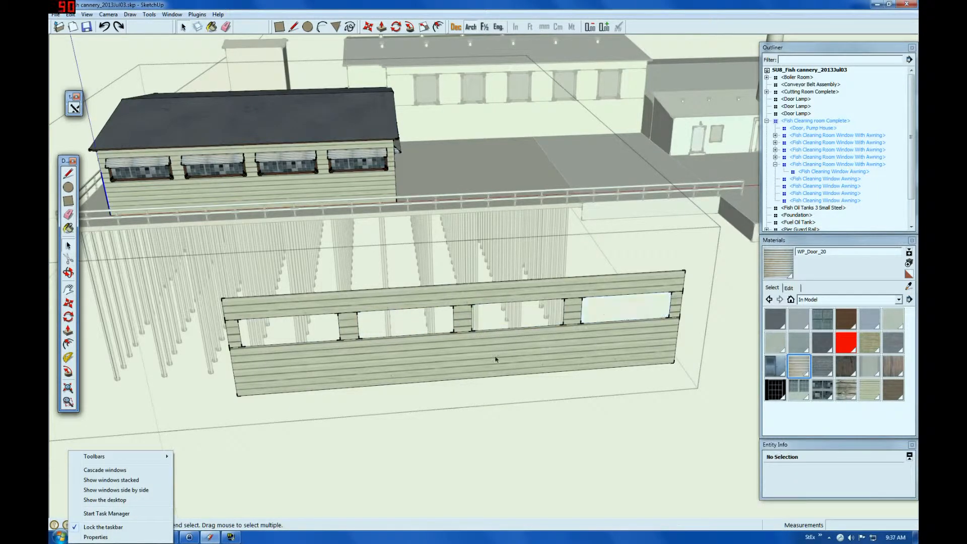
# Step: Select the long strips above and below the windows, and the short wall panels beside and between the openings, to examine the split
pyautogui.click(381, 311)
pyautogui.keyDown('ctrl'); pyautogui.click(404, 367); pyautogui.keyUp('ctrl')
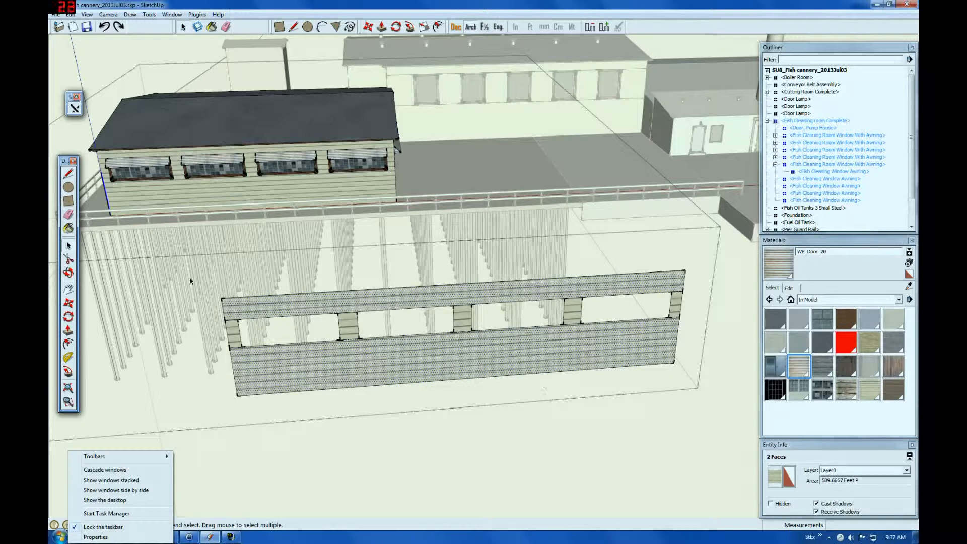
pyautogui.click(236, 334)
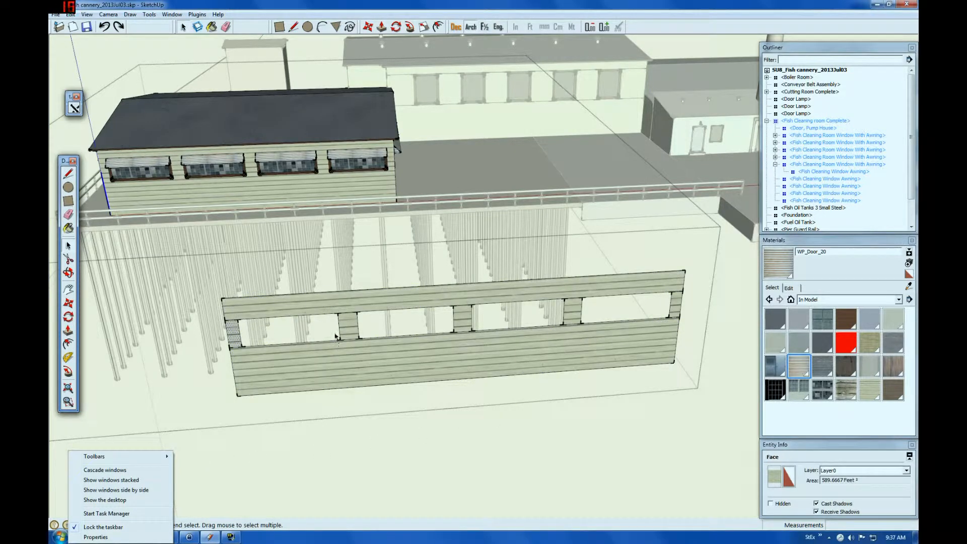
pyautogui.click(349, 328)
pyautogui.click(464, 322)
pyautogui.keyDown('shift'); pyautogui.click(571, 317); pyautogui.keyUp('shift')
pyautogui.click(670, 315)
# Step: Erase the short horizontal edges between the outermost window openings and both ends of the copied wall
pyautogui.click(68, 214)
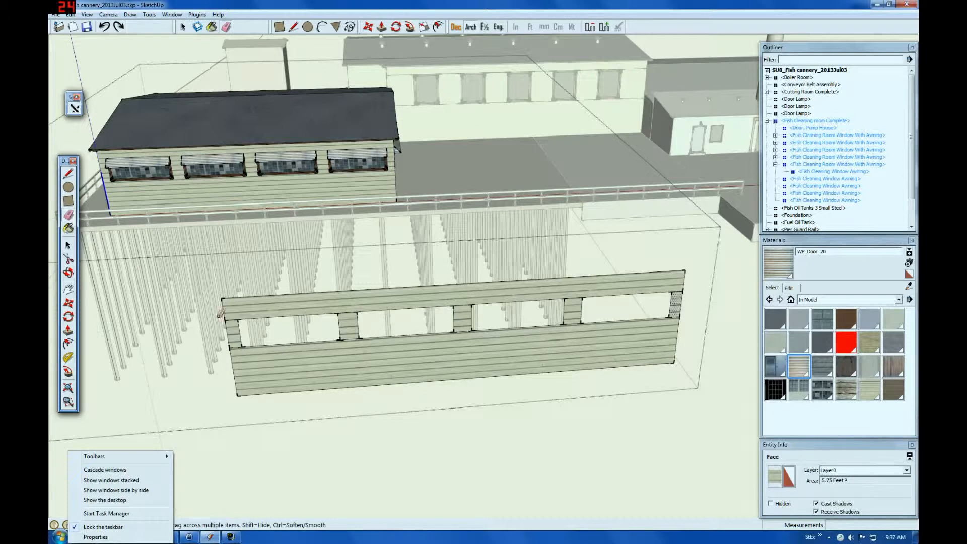
pyautogui.scroll(3, 220, 314)
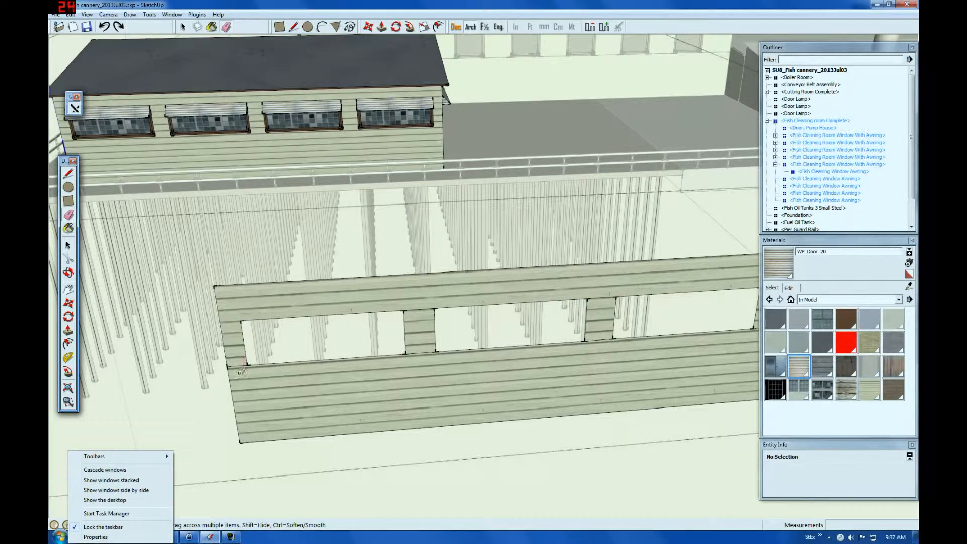
pyautogui.scroll(-3, 236, 313)
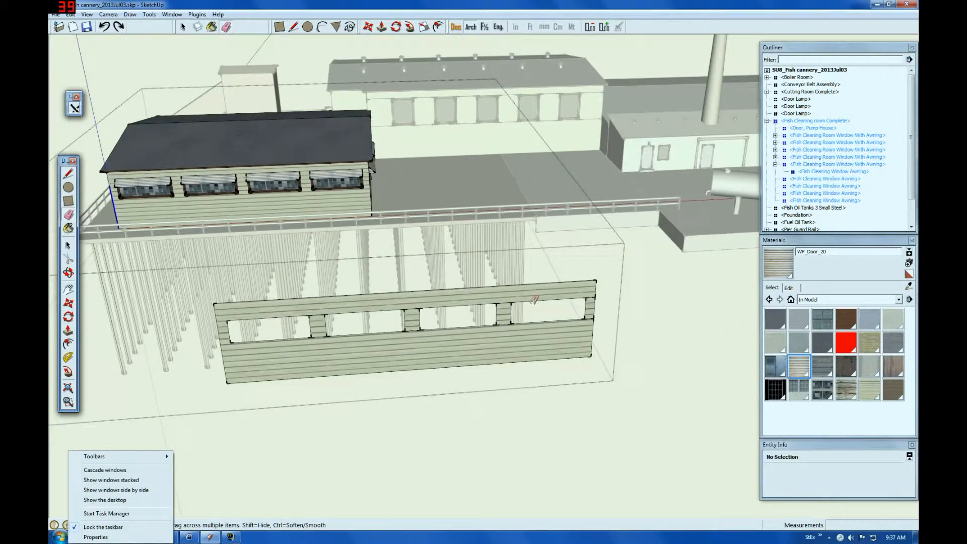
pyautogui.scroll(3, 597, 295)
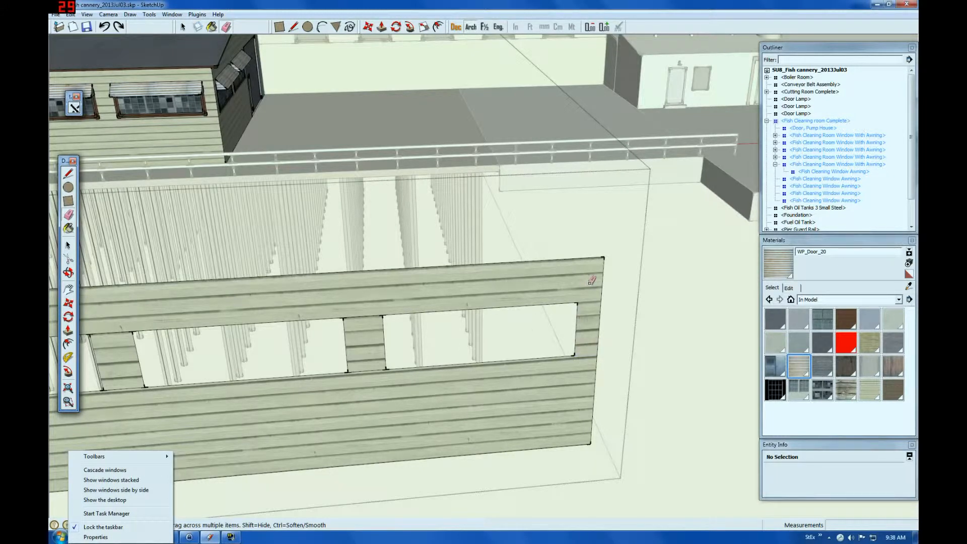
# Step: Draw vertical lines from the last window opening's outer corners to the copied wall's upper and lower edges
pyautogui.click(69, 175)
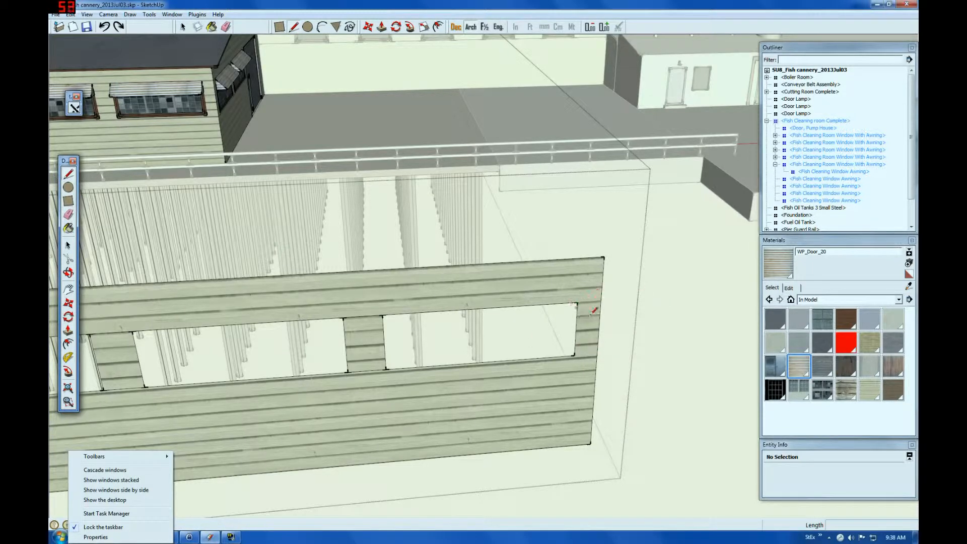
pyautogui.click(578, 303)
pyautogui.click(580, 259)
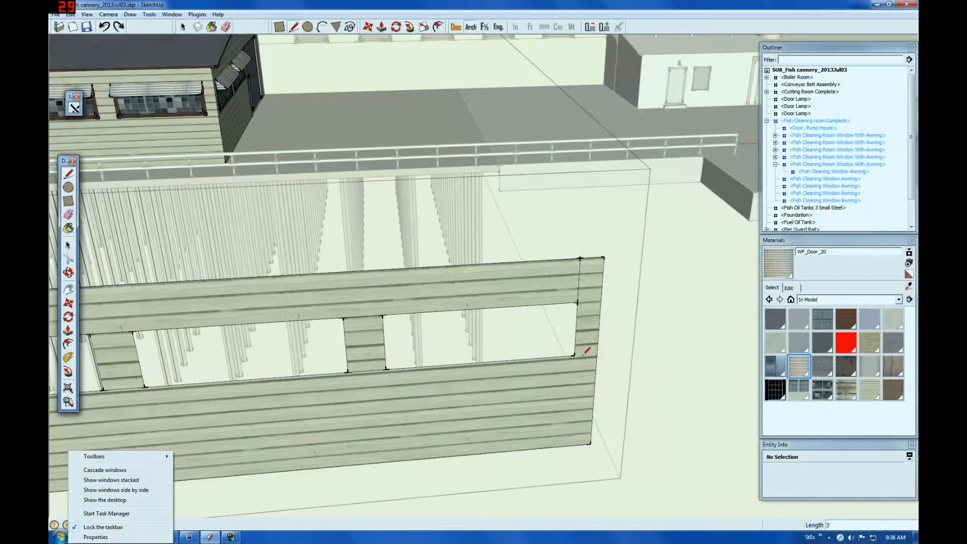
pyautogui.click(574, 355)
# Step: Draw vertical lines from the first window opening's outer corners to the wall's lower and upper edges, at the opposite end
pyautogui.scroll(-6, 584, 416)
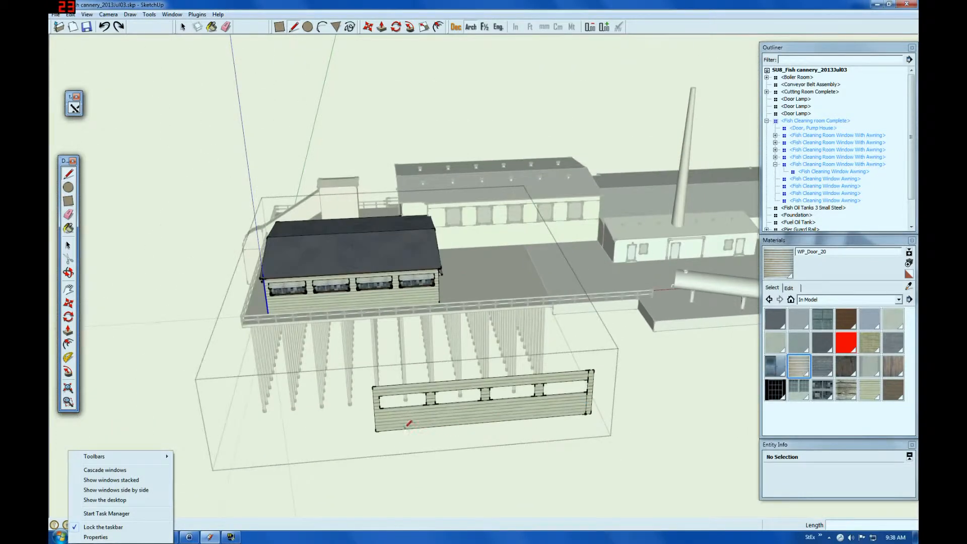
pyautogui.scroll(3, 374, 426)
pyautogui.click(388, 373)
pyautogui.click(390, 433)
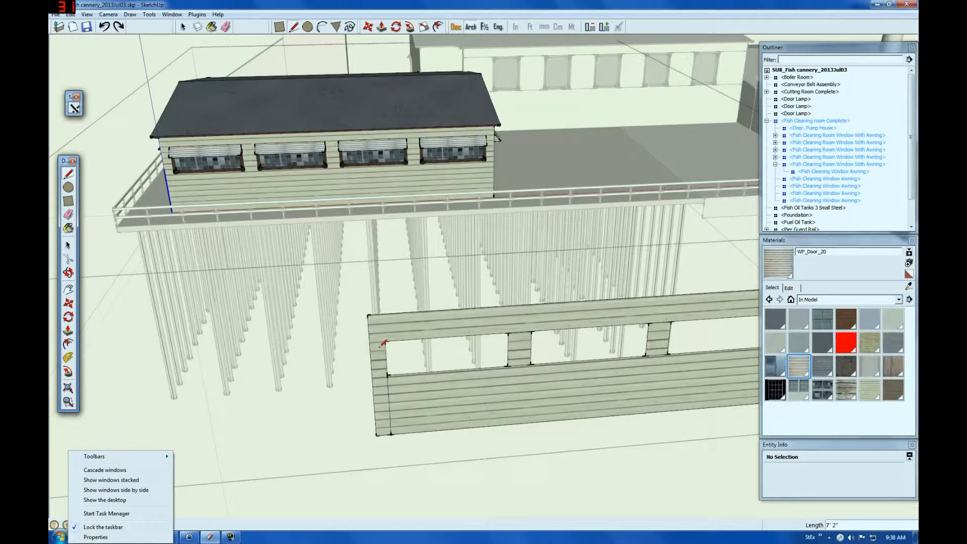
pyautogui.click(385, 341)
pyautogui.click(384, 313)
# Step: Make a component named Corners from the two full-height end strips, replacing the selection with the component
pyautogui.click(68, 245)
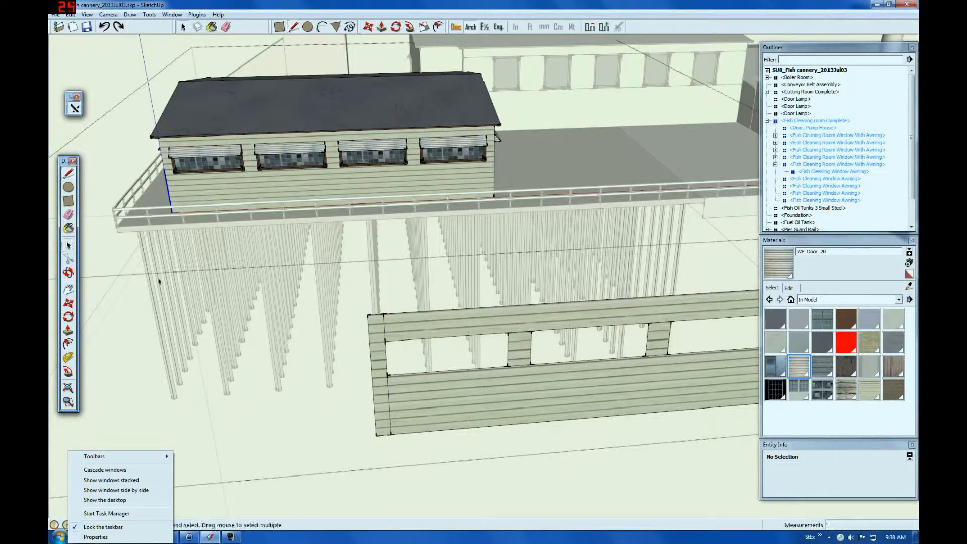
pyautogui.click(381, 370)
pyautogui.scroll(-3, 356, 352)
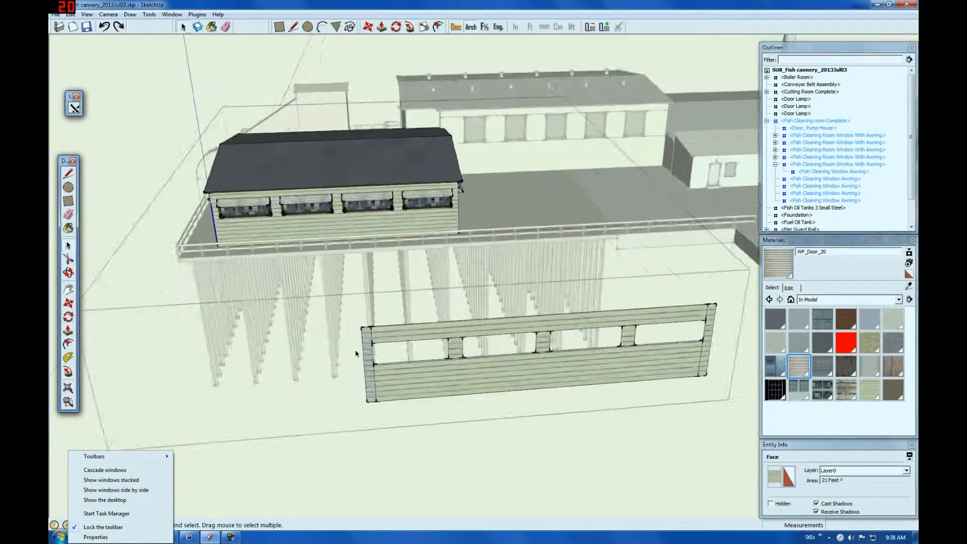
pyautogui.scroll(2, 589, 361)
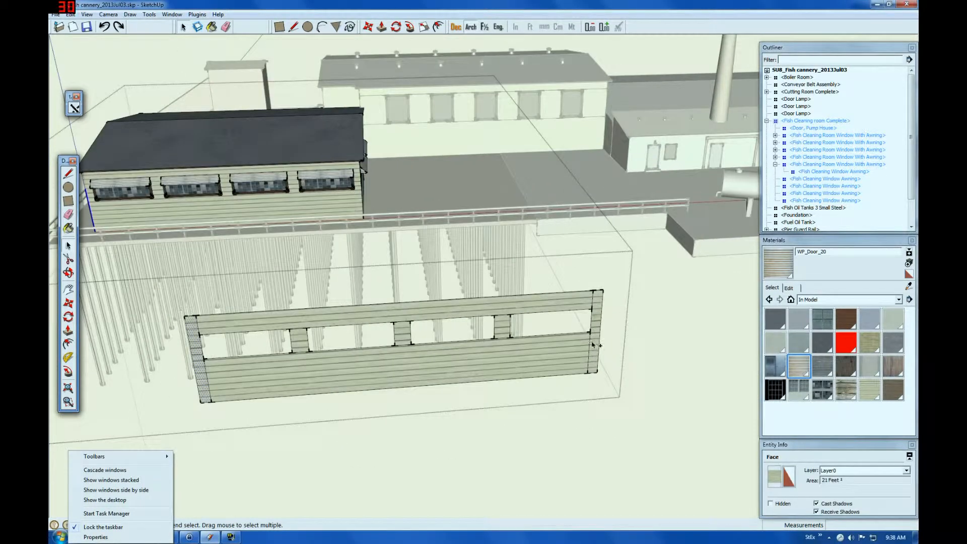
pyautogui.keyDown('ctrl'); pyautogui.click(595, 348); pyautogui.keyUp('ctrl')
pyautogui.write('gC')
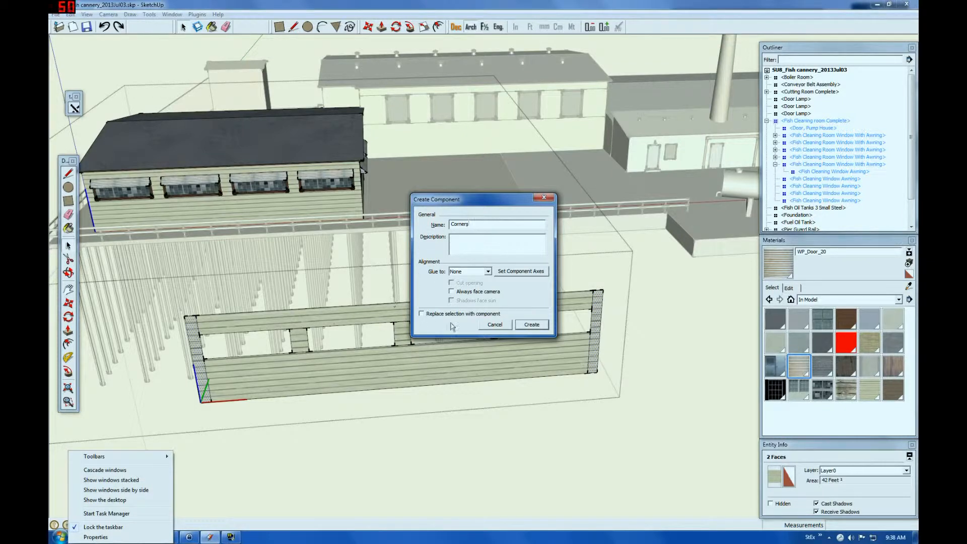
pyautogui.click(423, 314)
pyautogui.click(535, 325)
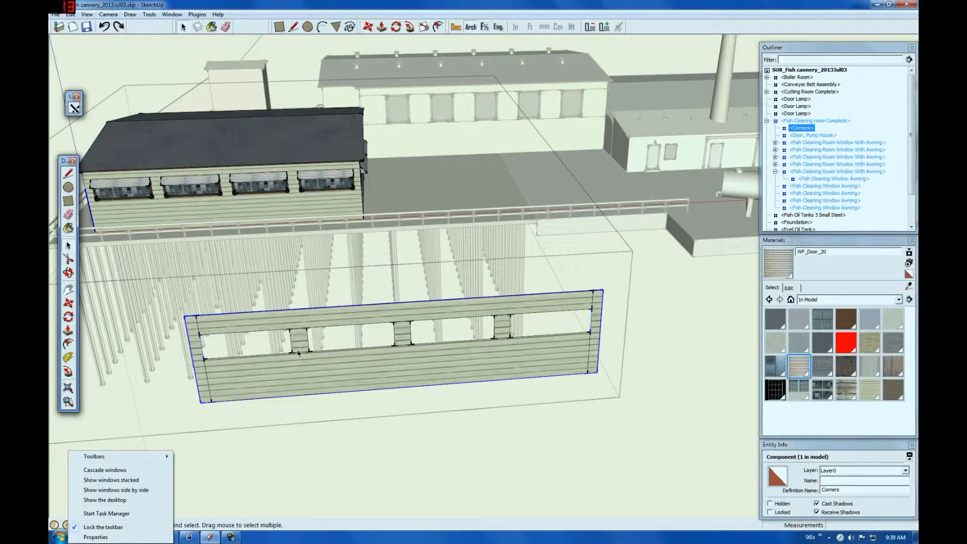
# Step: Copy the Corners component into the empty space in front of the copied wall, clear of it
pyautogui.press('m')
pyautogui.click(261, 448)
pyautogui.click(224, 469)
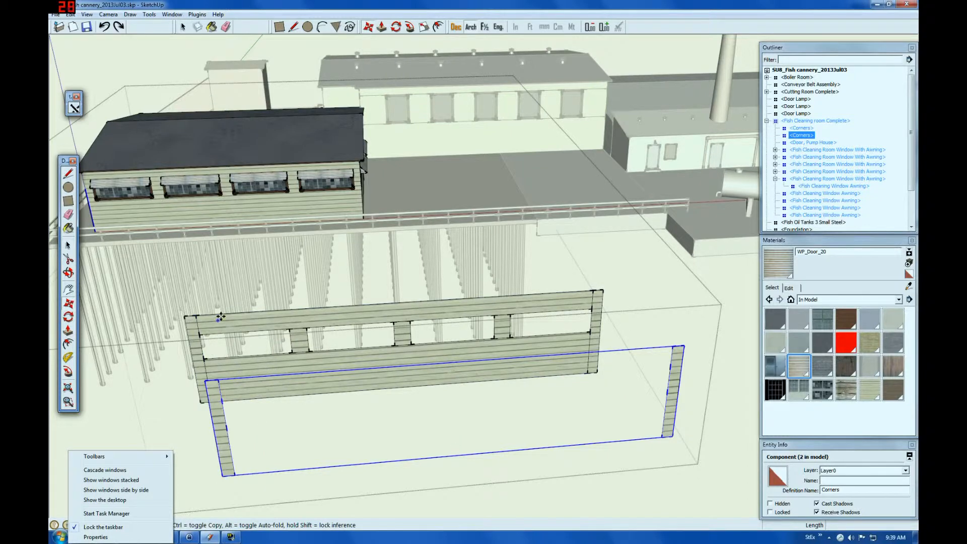
pyautogui.scroll(-3, 219, 317)
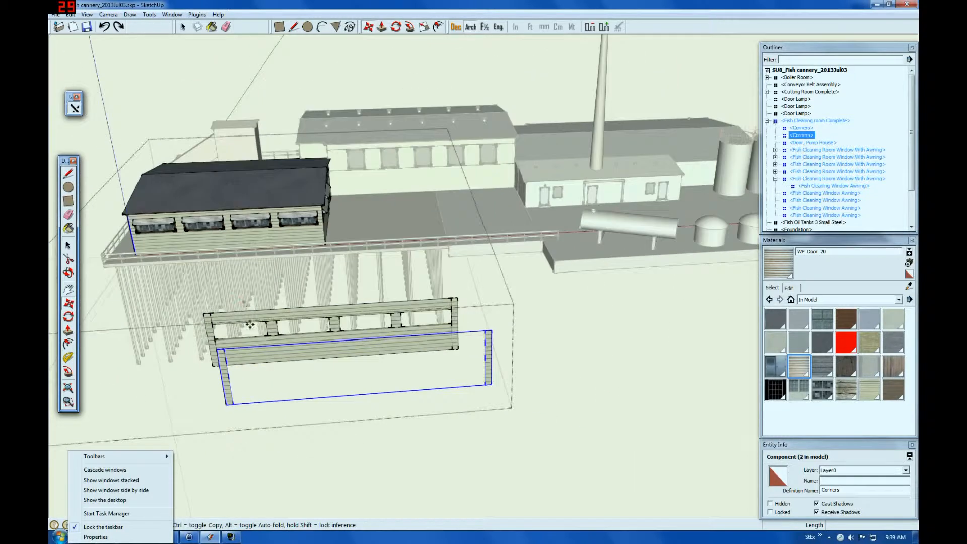
pyautogui.click(222, 406)
pyautogui.click(265, 475)
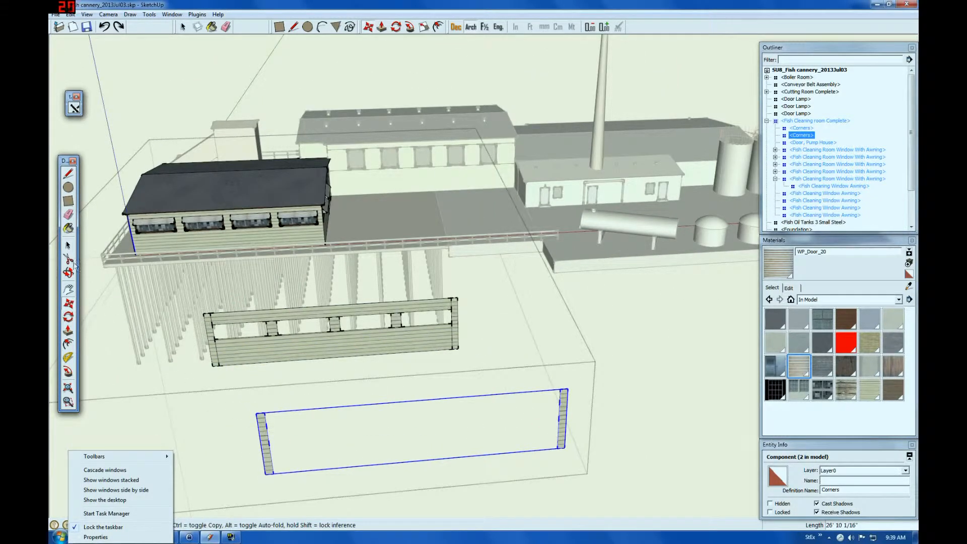
# Step: Open the copied Corners component for editing
pyautogui.click(68, 246)
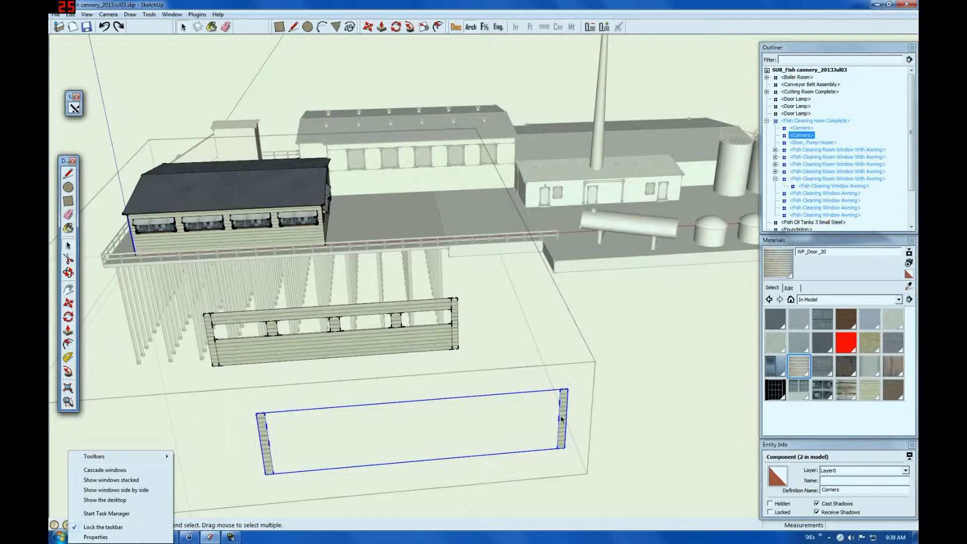
pyautogui.rightClick(267, 450)
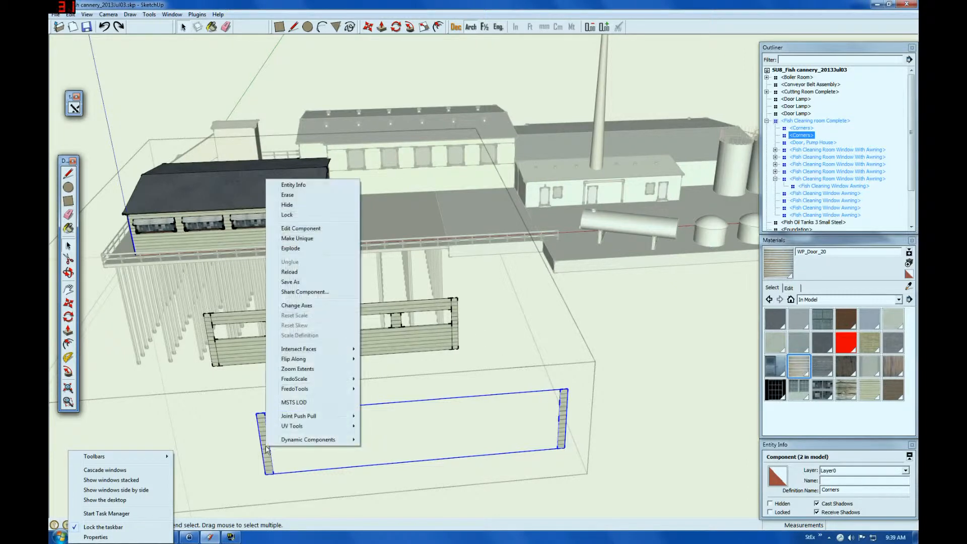
pyautogui.click(301, 229)
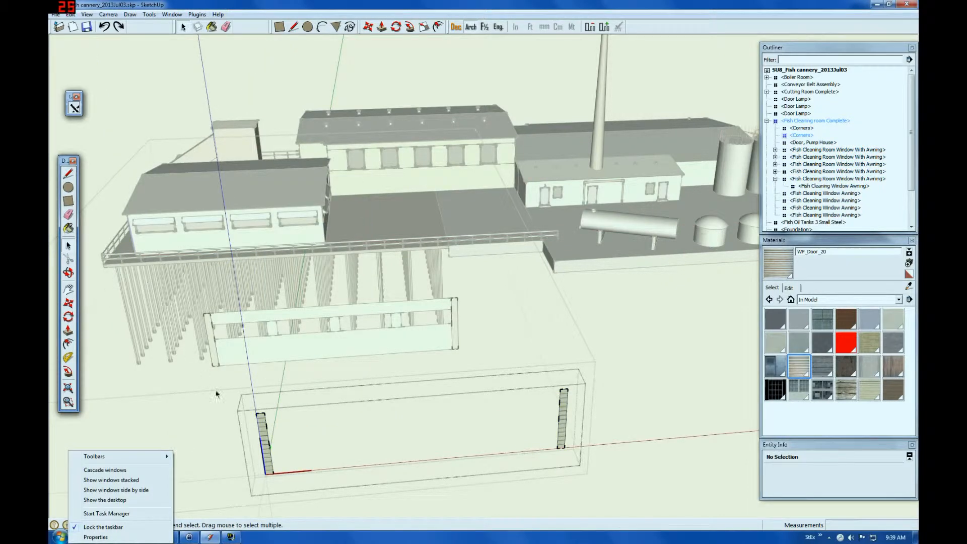
# Step: Draw a 55' by 3' 10" rectangle between the two corner strips' window-height points, and erase it
pyautogui.click(68, 201)
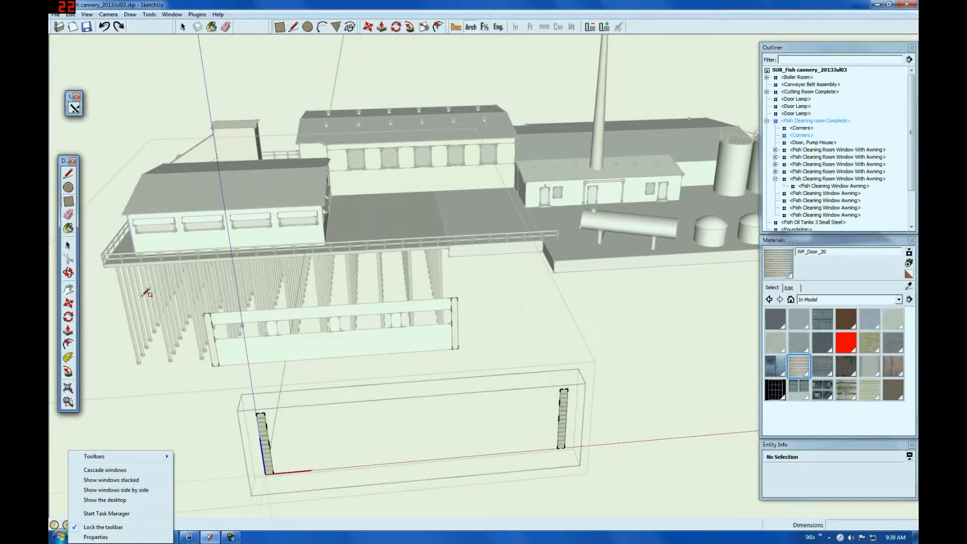
pyautogui.click(267, 425)
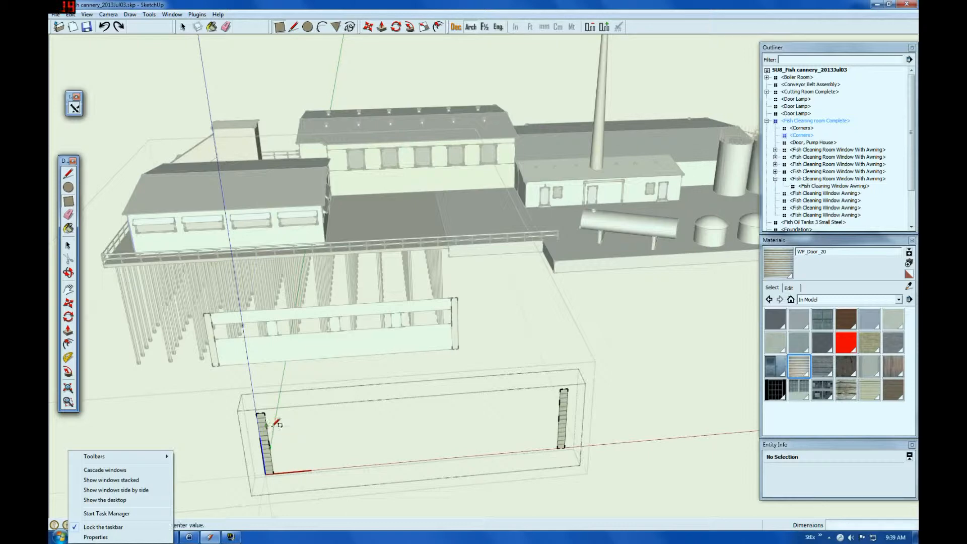
pyautogui.click(563, 418)
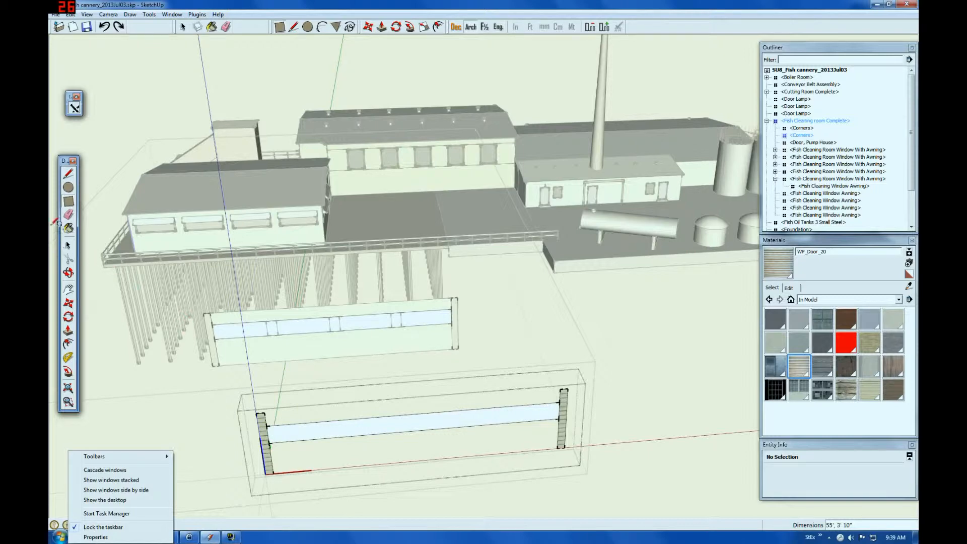
pyautogui.click(69, 215)
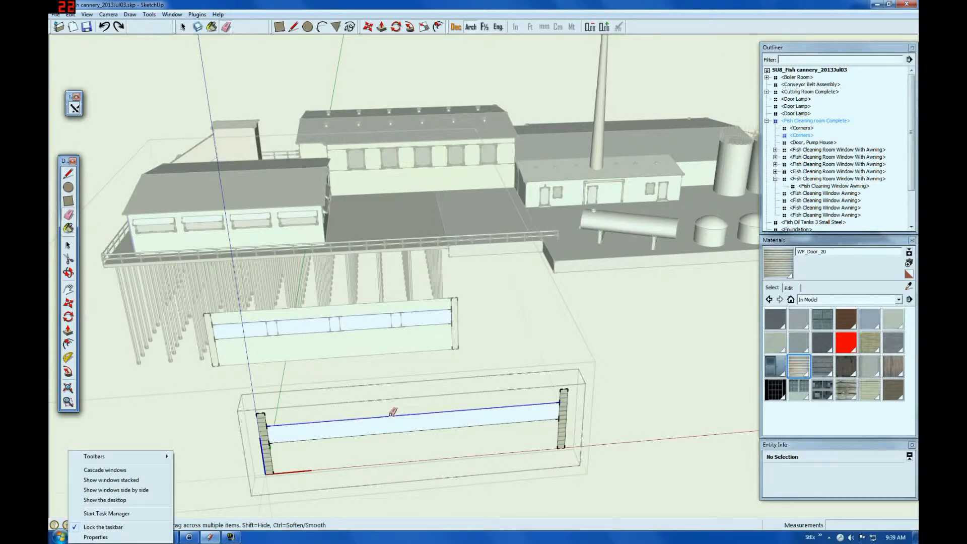
pyautogui.click(394, 416)
pyautogui.click(395, 435)
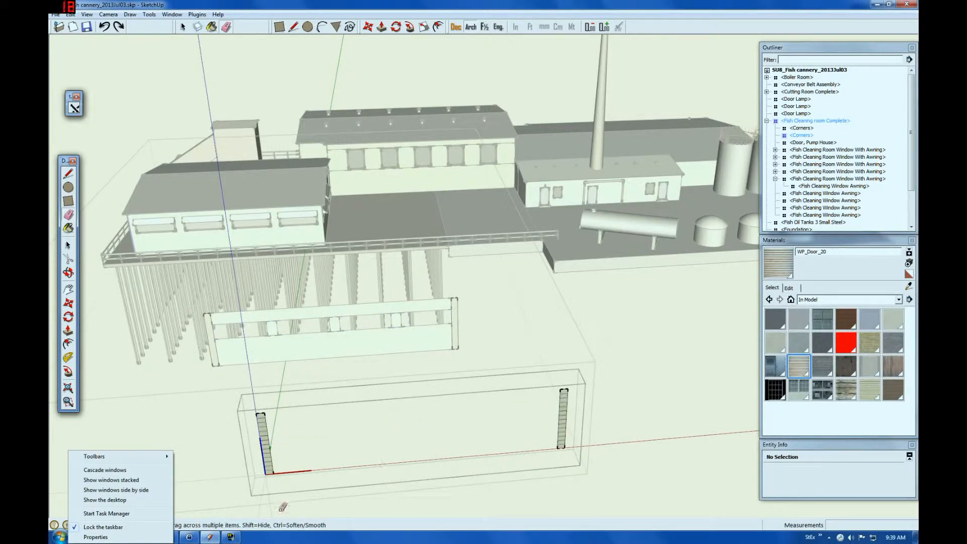
pyautogui.click(68, 246)
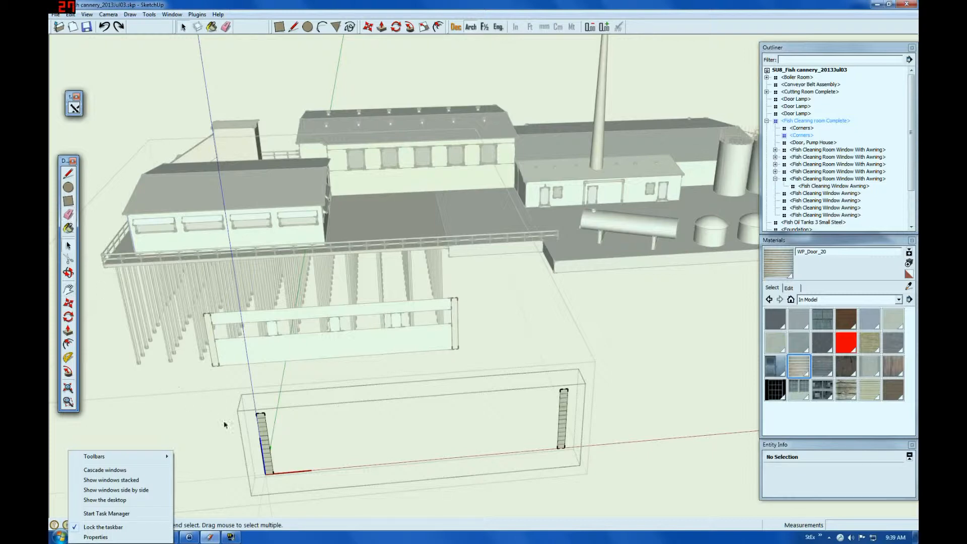
# Step: Inspect the full-height side edges of both strips in the copied Corners component
pyautogui.scroll(8, 256, 470)
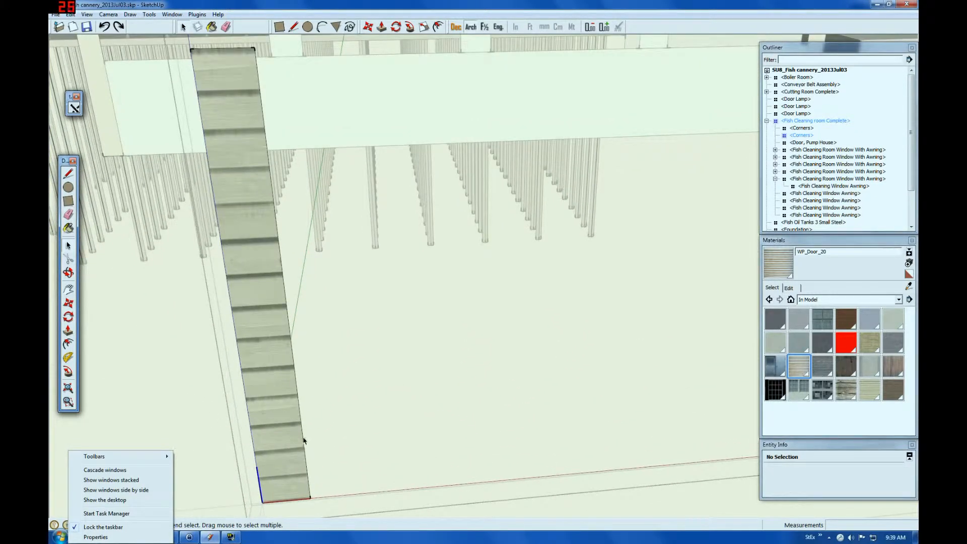
pyautogui.click(301, 443)
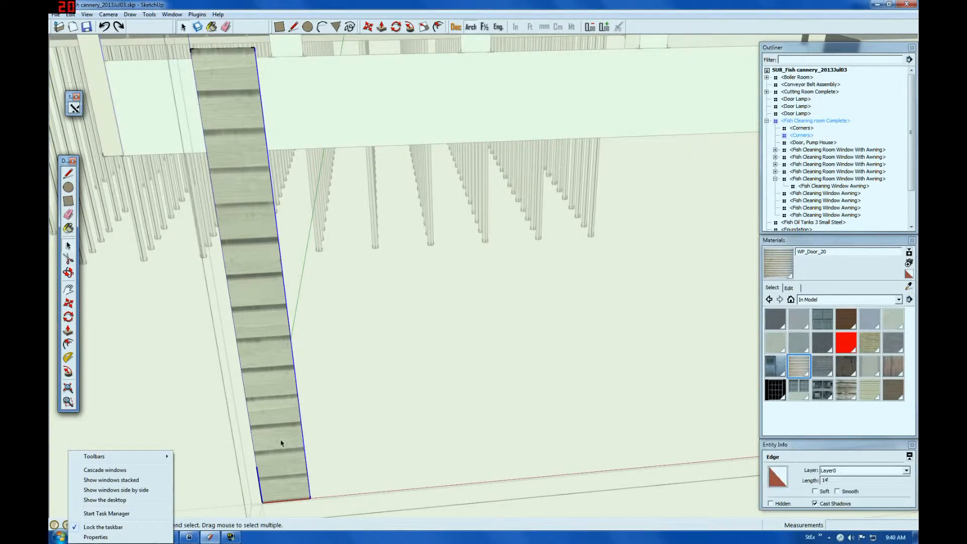
pyautogui.scroll(-1, 275, 434)
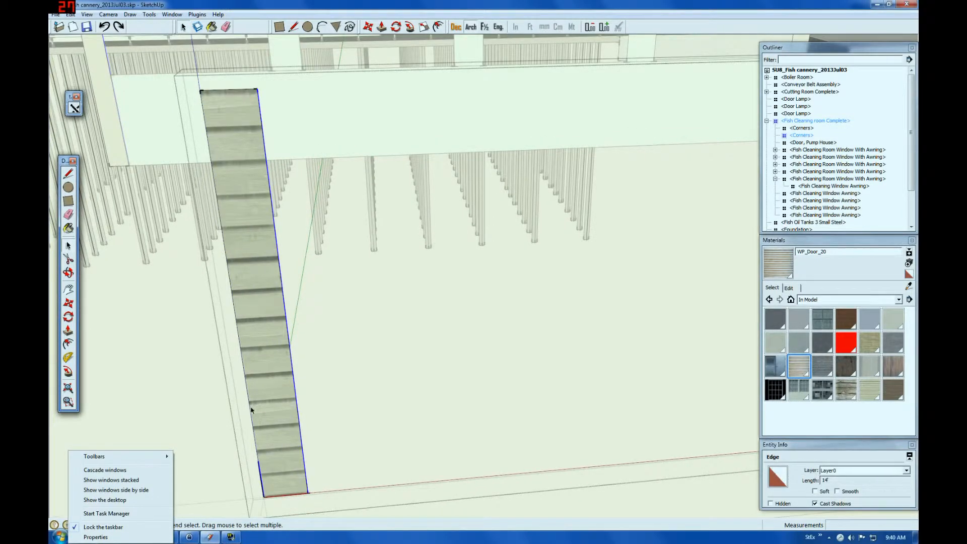
pyautogui.scroll(-5, 270, 433)
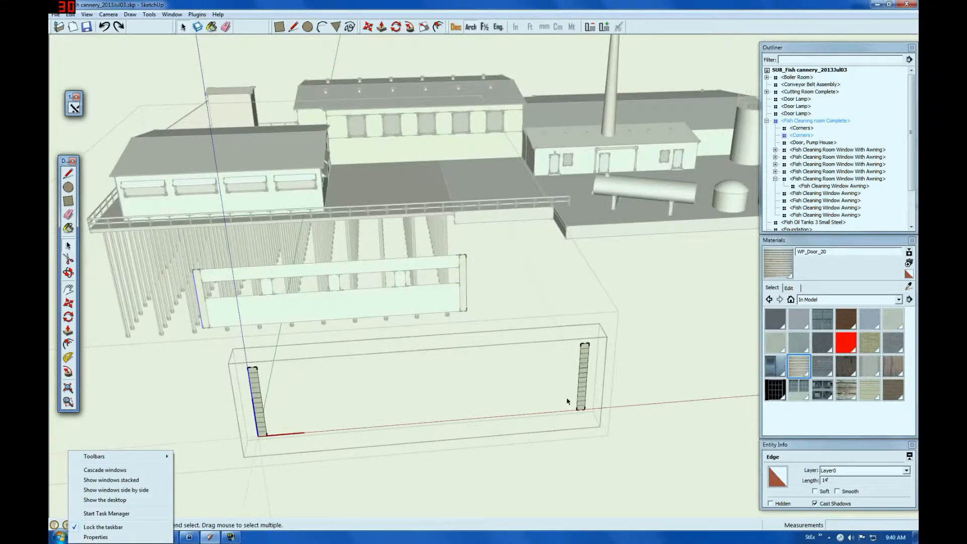
pyautogui.scroll(5, 582, 396)
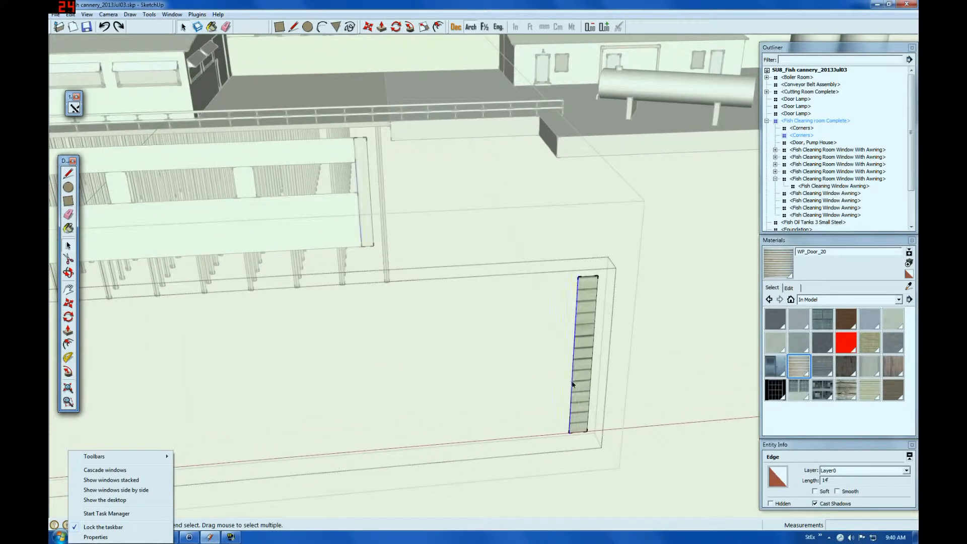
pyautogui.click(592, 391)
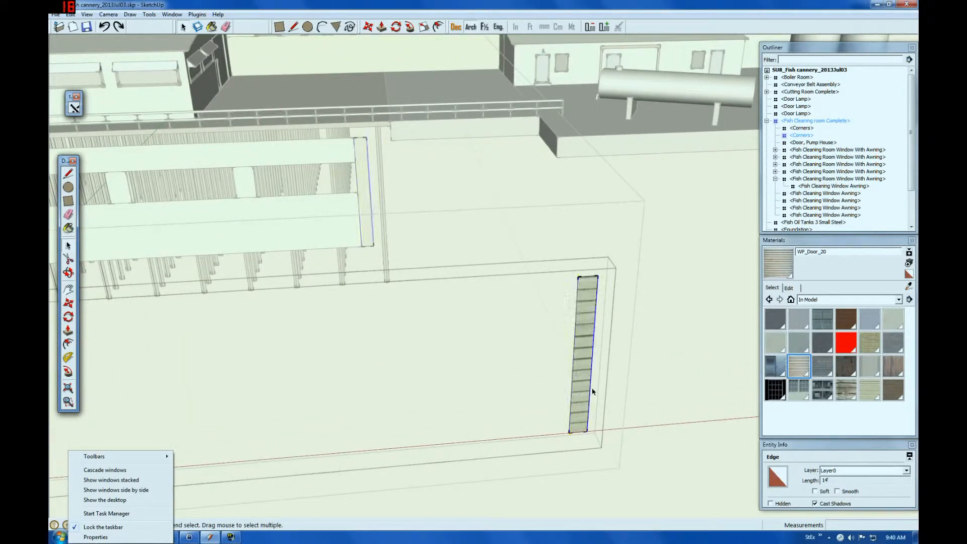
# Step: Close the copied Corners component and delete that copy from in front of the wall
pyautogui.scroll(-5, 598, 300)
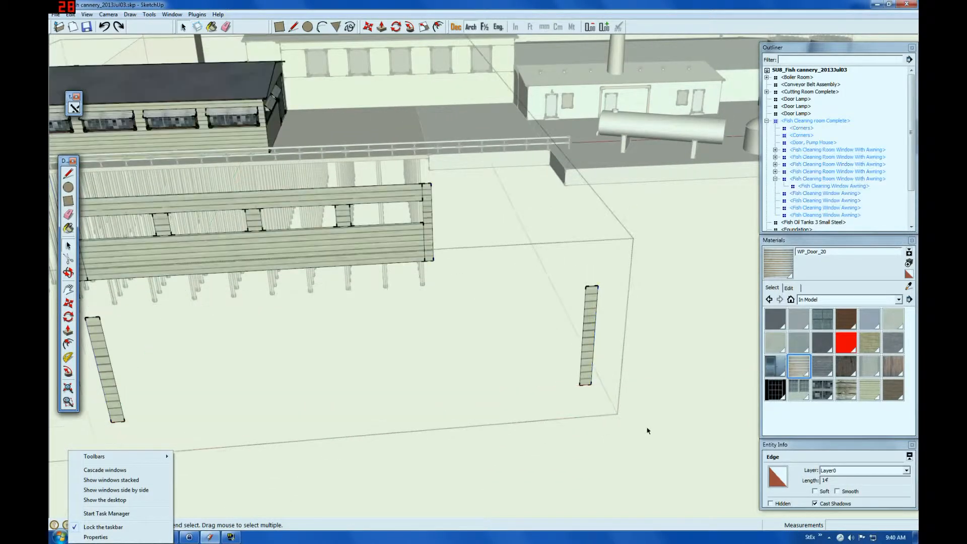
pyautogui.click(655, 427)
pyautogui.scroll(3, 605, 423)
pyautogui.click(320, 399)
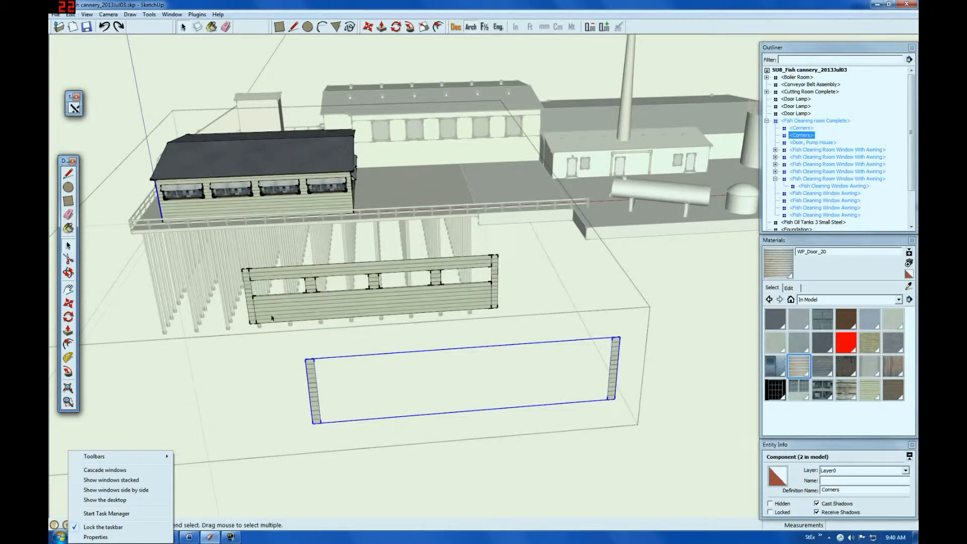
pyautogui.press('Delete')
# Step: Compare the copied wall's Corners component, upper and lower strips and first window pillar with the original wall's face
pyautogui.scroll(3, 247, 280)
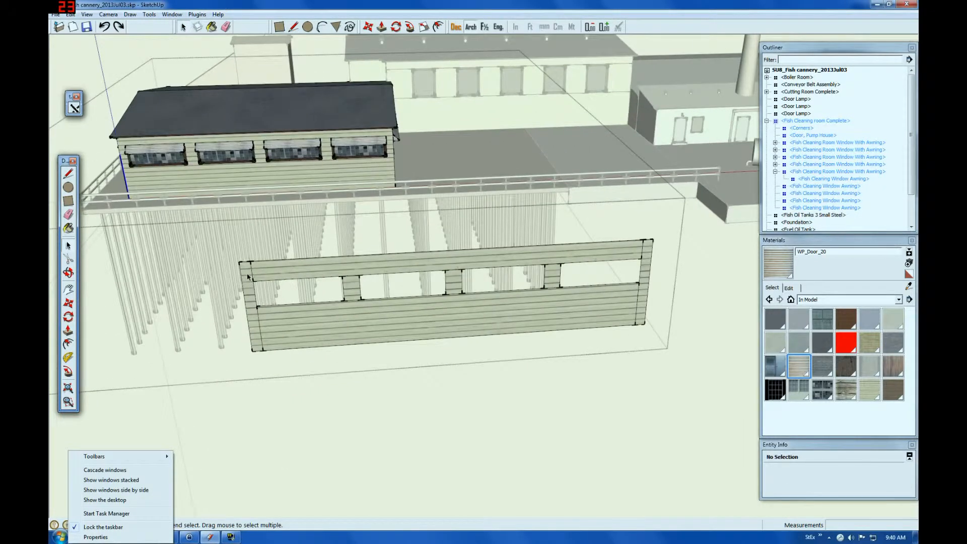
pyautogui.click(248, 277)
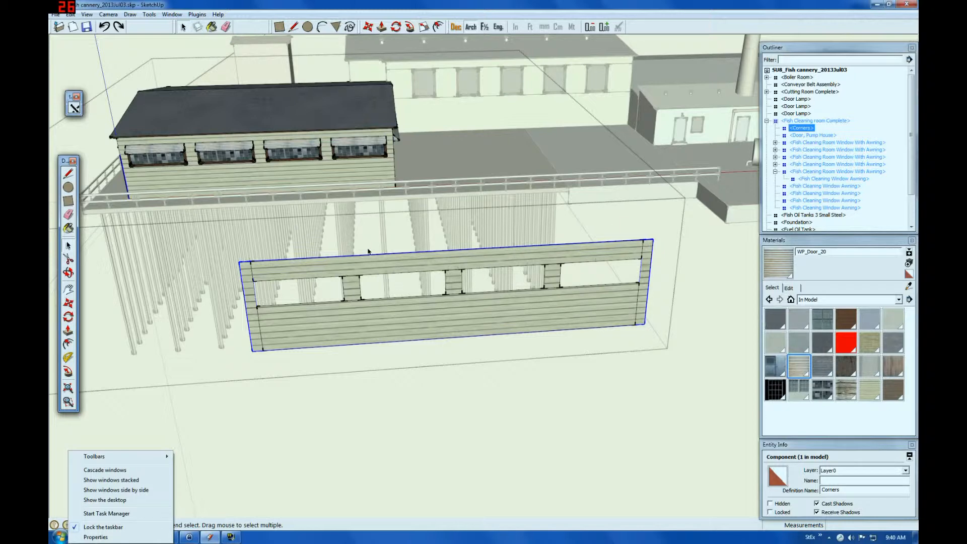
pyautogui.click(321, 171)
pyautogui.click(310, 332)
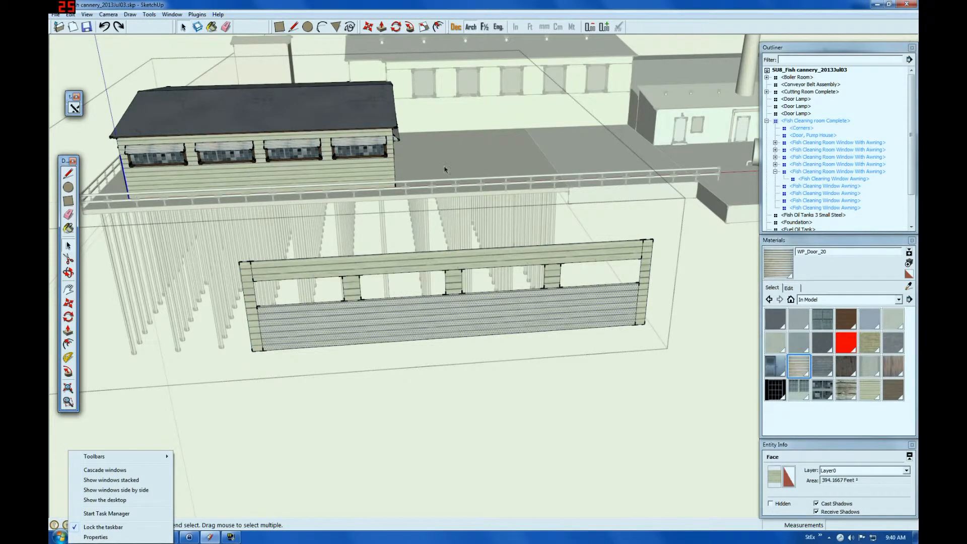
pyautogui.scroll(-2, 431, 167)
pyautogui.scroll(5, 267, 176)
pyautogui.click(265, 177)
pyautogui.click(270, 208)
pyautogui.scroll(-4, 269, 209)
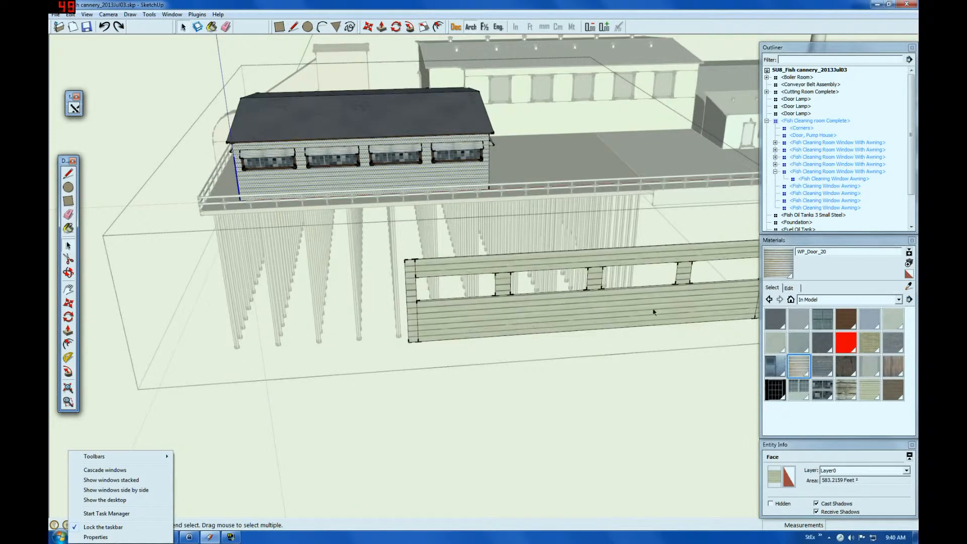
pyautogui.scroll(3, 654, 313)
pyautogui.click(368, 263)
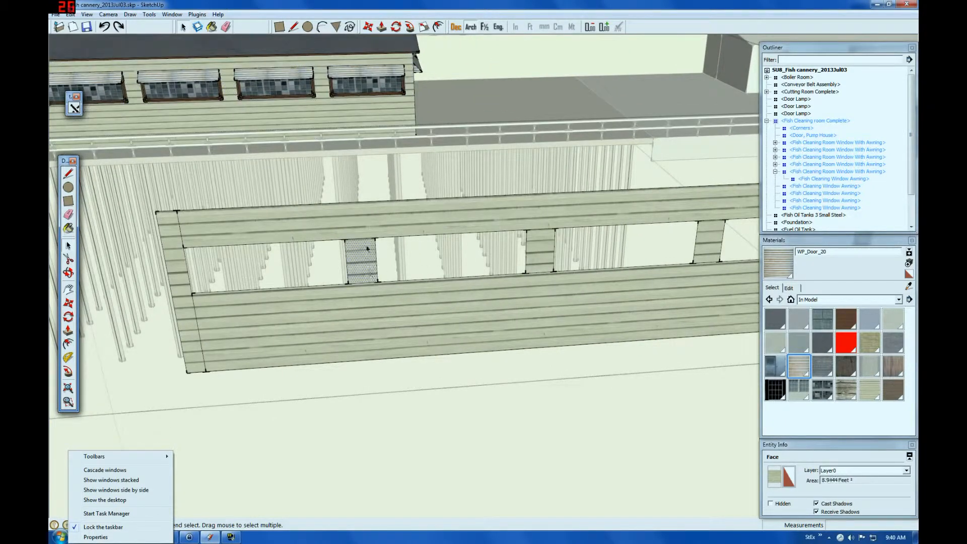
pyautogui.click(326, 240)
pyautogui.keyDown('ctrl'); pyautogui.click(348, 319); pyautogui.keyUp('ctrl')
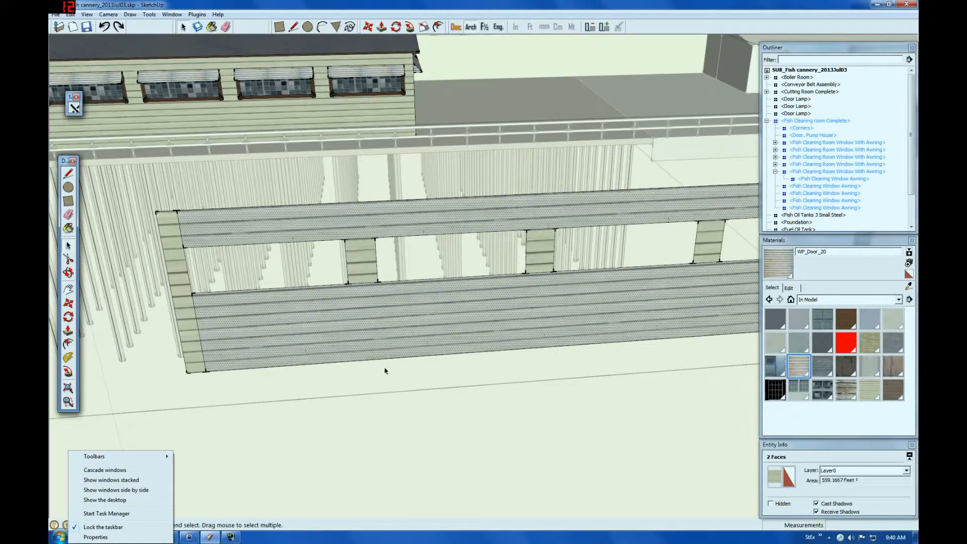
# Step: Make a component named Wall_A_Patch from the first pillar between the windows, replacing the selection with the component
pyautogui.click(357, 271)
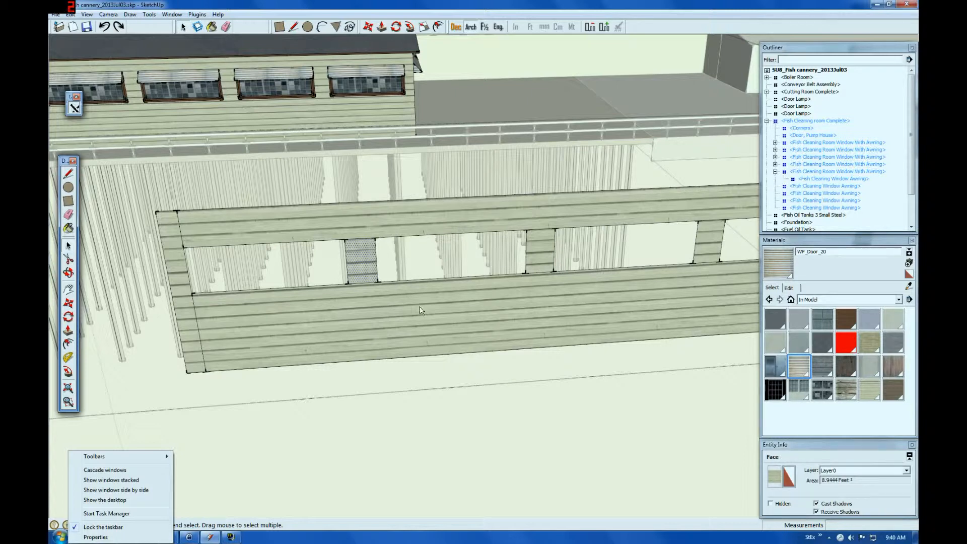
pyautogui.press('g')
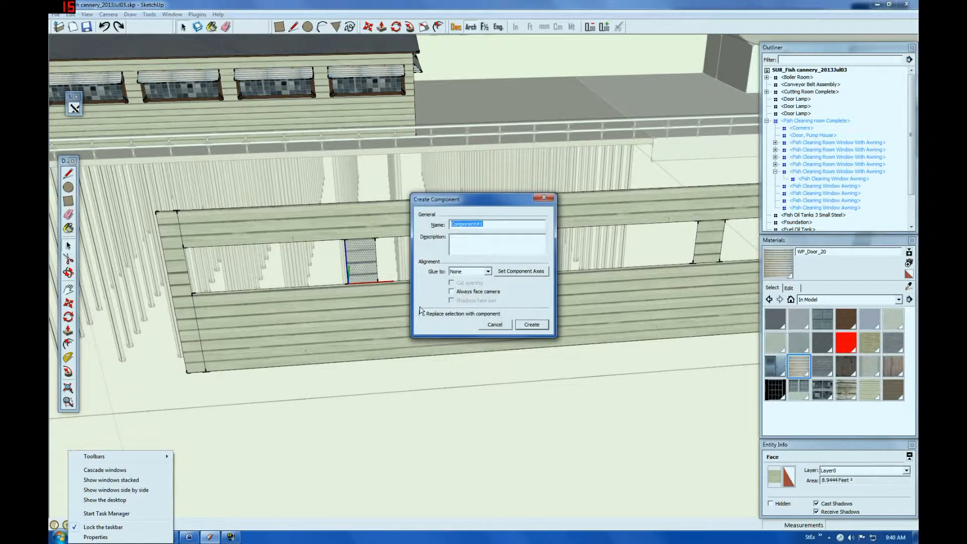
pyautogui.write('Wall_A_Patch')
pyautogui.click(422, 314)
pyautogui.click(533, 325)
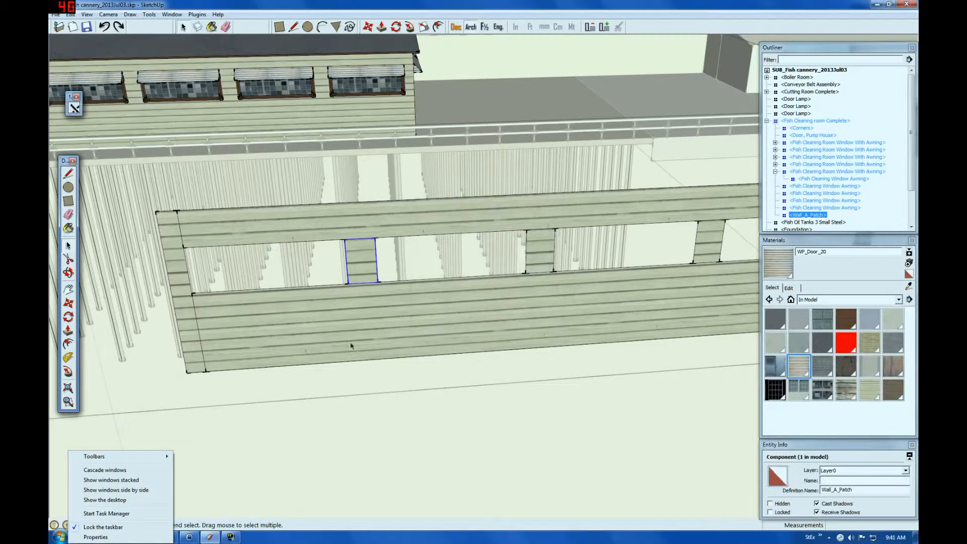
# Step: Delete the faces of the other two window pillars in the copied wall, keeping their side edges
pyautogui.click(544, 261)
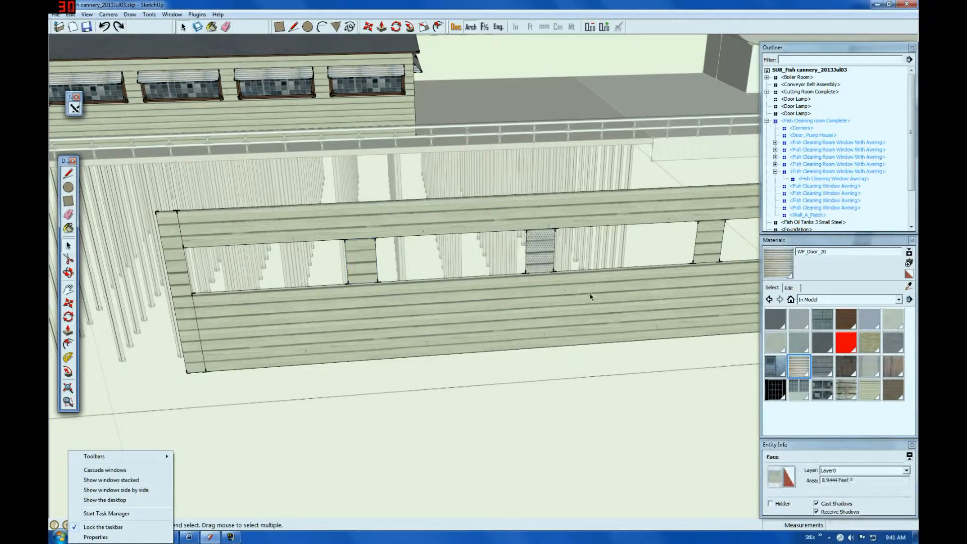
pyautogui.press('Delete')
pyautogui.click(705, 245)
pyautogui.press('Delete')
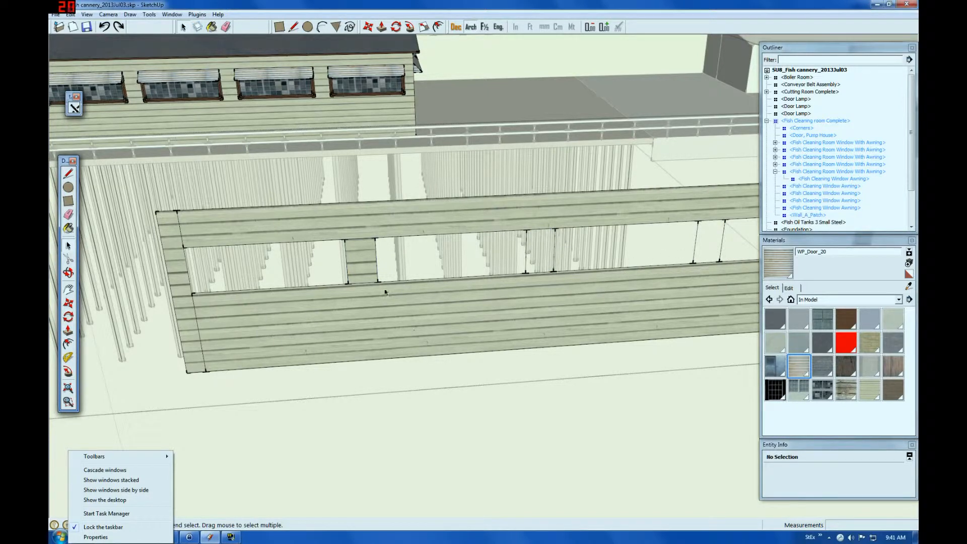
# Step: Paste copies of the Wall_A_Patch component into the two emptied pillar positions, aligned to the lower corners of the remaining edges
pyautogui.click(374, 277)
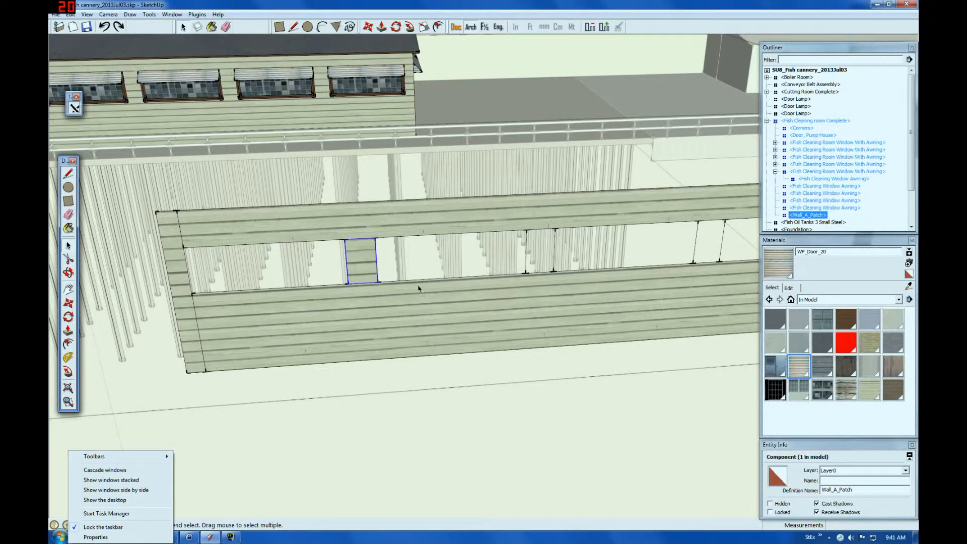
pyautogui.hotkey('ctrl', 'v')
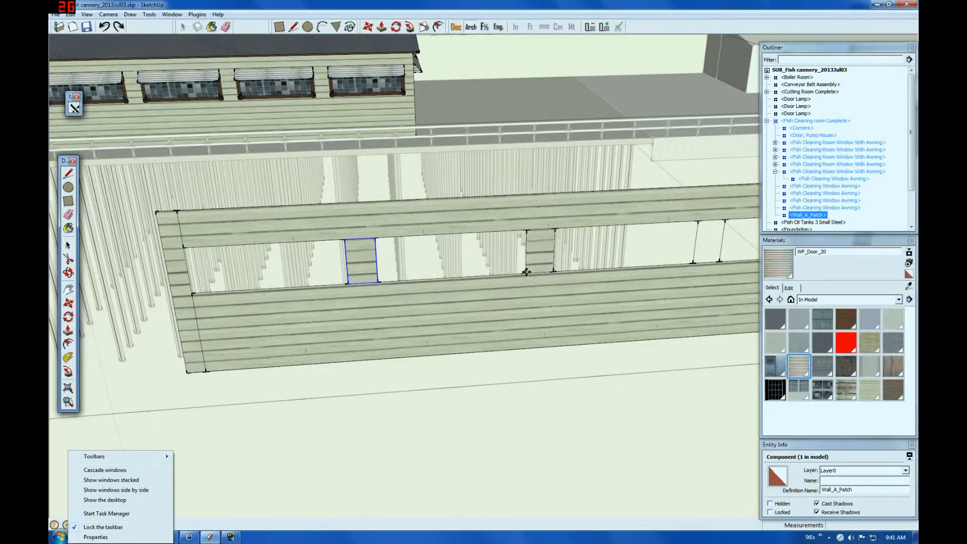
pyautogui.click(527, 272)
pyautogui.scroll(-3, 522, 300)
pyautogui.scroll(4, 559, 298)
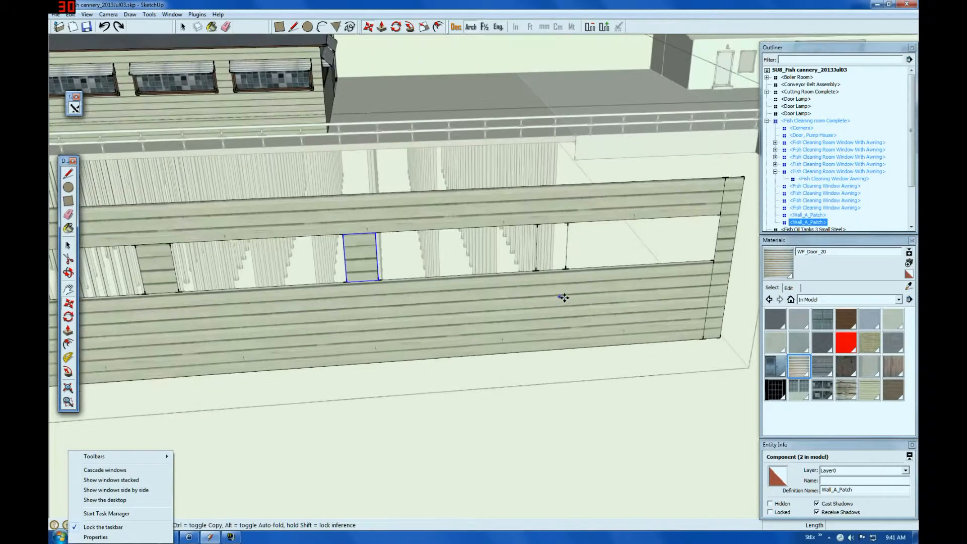
pyautogui.click(537, 270)
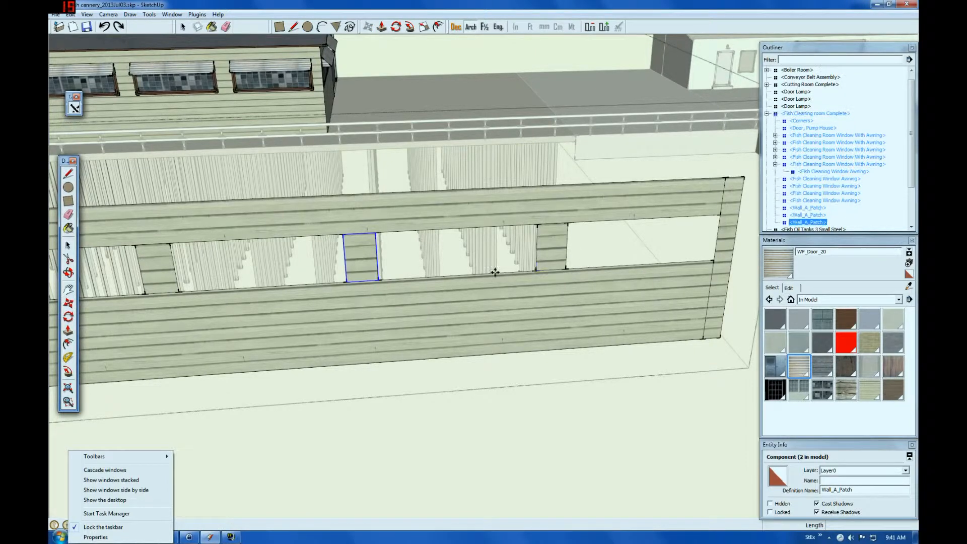
# Step: Hide the two pasted Wall_A_Patch components
pyautogui.click(69, 246)
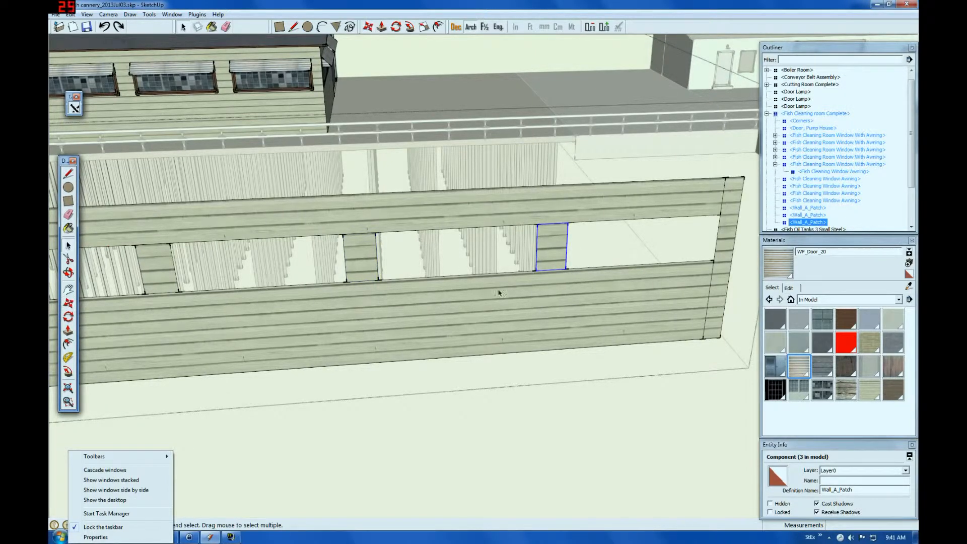
pyautogui.keyDown('ctrl'); pyautogui.click(365, 264); pyautogui.keyUp('ctrl')
pyautogui.rightClick(364, 262)
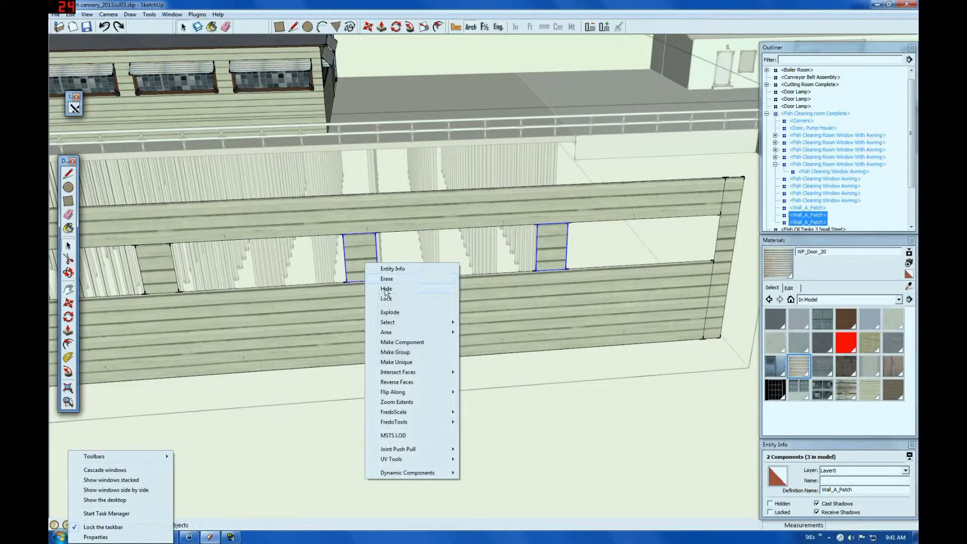
pyautogui.click(386, 290)
# Step: Inspect the copied wall's upper and lower strips and the edge segments along the upper strip's underside
pyautogui.click(69, 214)
pyautogui.scroll(4, 342, 238)
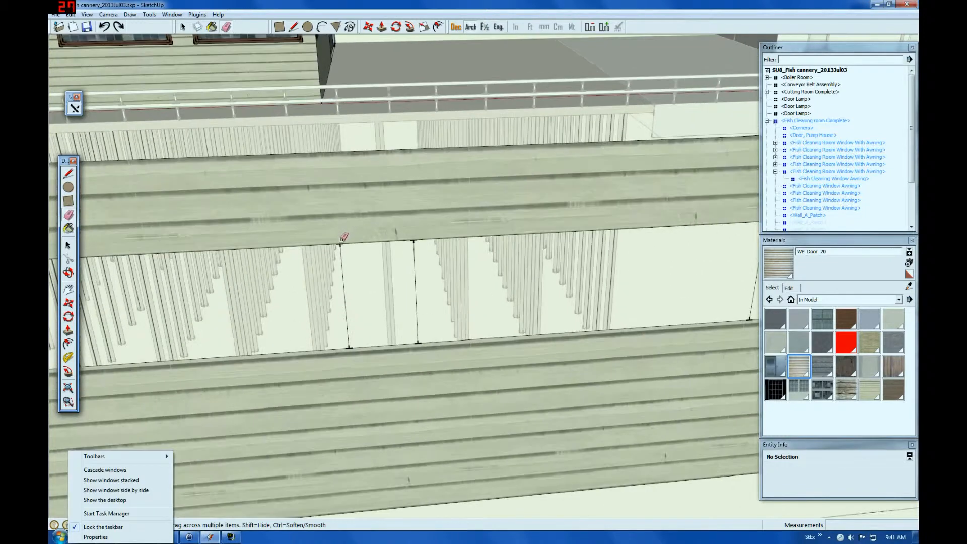
pyautogui.click(68, 245)
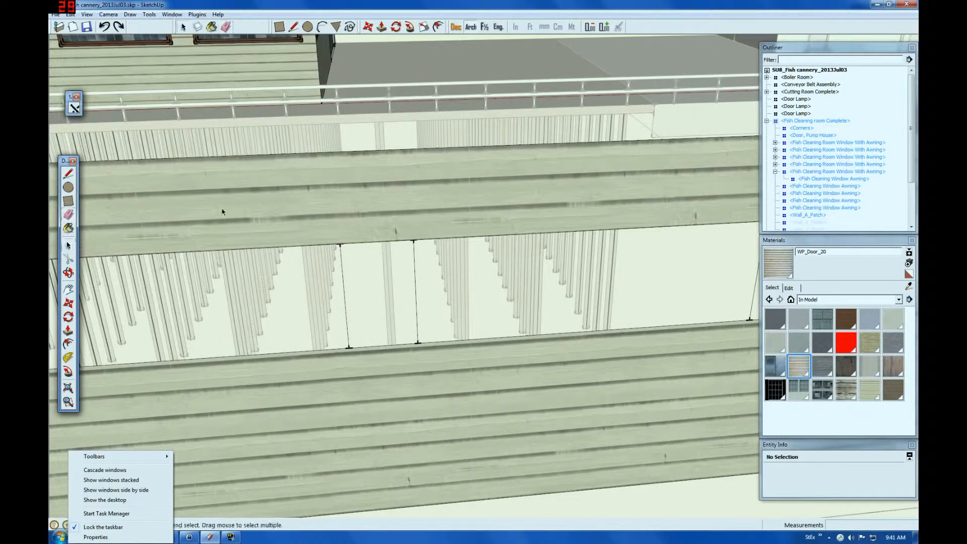
pyautogui.scroll(-2, 366, 205)
pyautogui.click(317, 209)
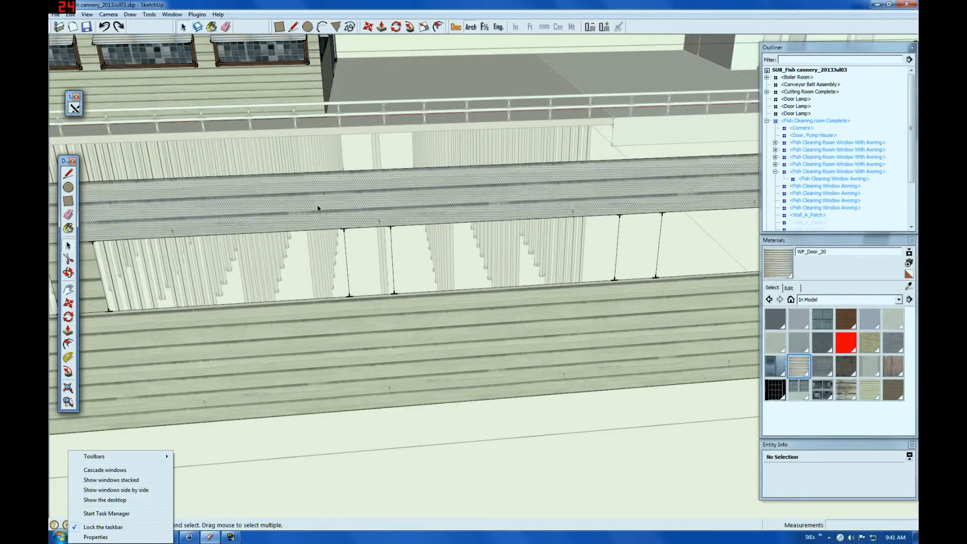
pyautogui.click(294, 334)
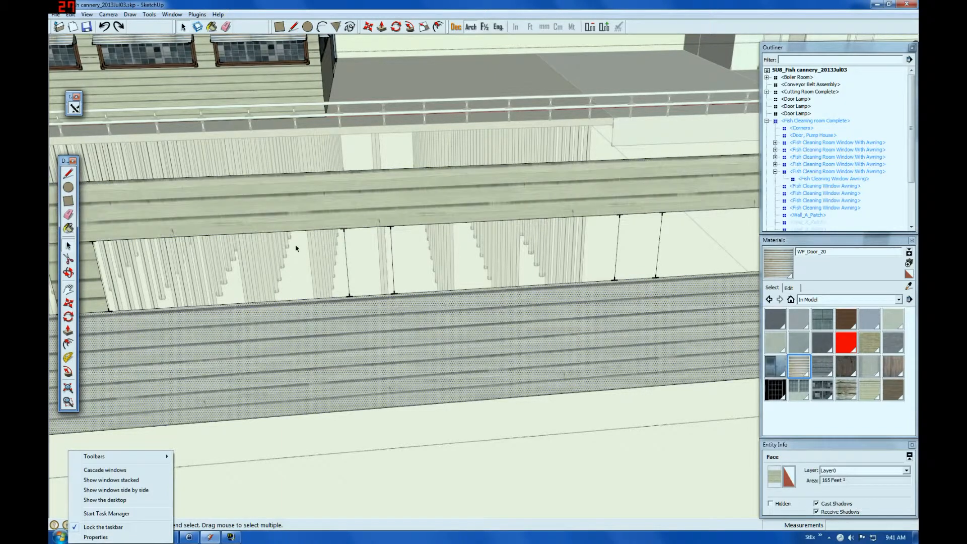
pyautogui.click(306, 230)
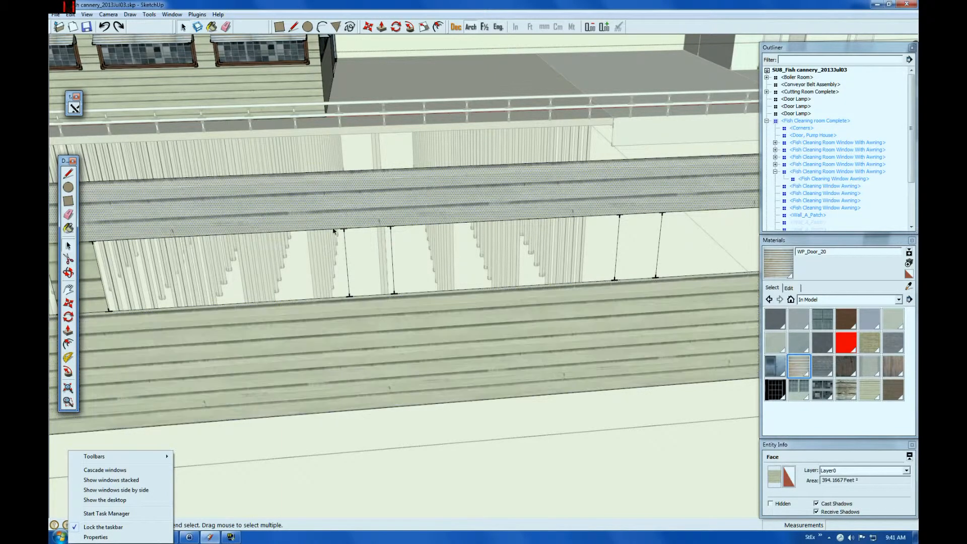
pyautogui.click(336, 230)
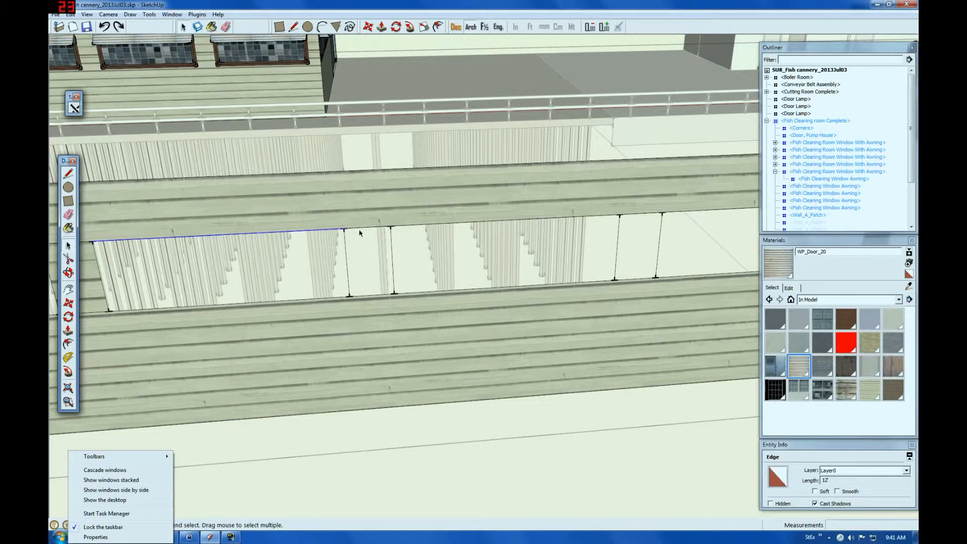
pyautogui.click(420, 225)
pyautogui.click(637, 215)
# Step: Erase the four leftover vertical side edges at the two hidden pillar positions
pyautogui.scroll(2, 461, 213)
pyautogui.click(69, 214)
pyautogui.moveTo(324, 292); pyautogui.dragTo(364, 286)
pyautogui.click(382, 280)
pyautogui.click(654, 255)
pyautogui.click(707, 252)
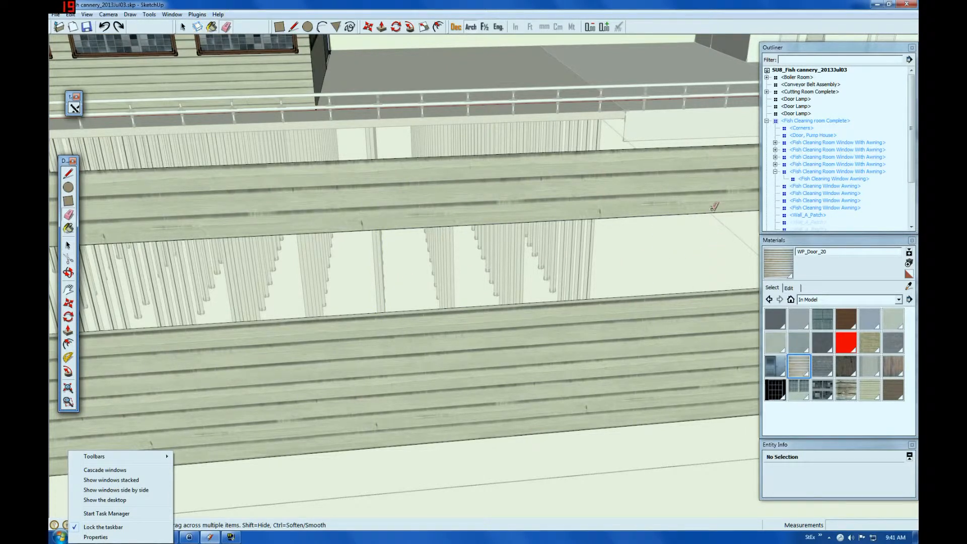
# Step: Unhide the two Wall_A_Patch pillars last hidden in the copied wall
pyautogui.click(68, 245)
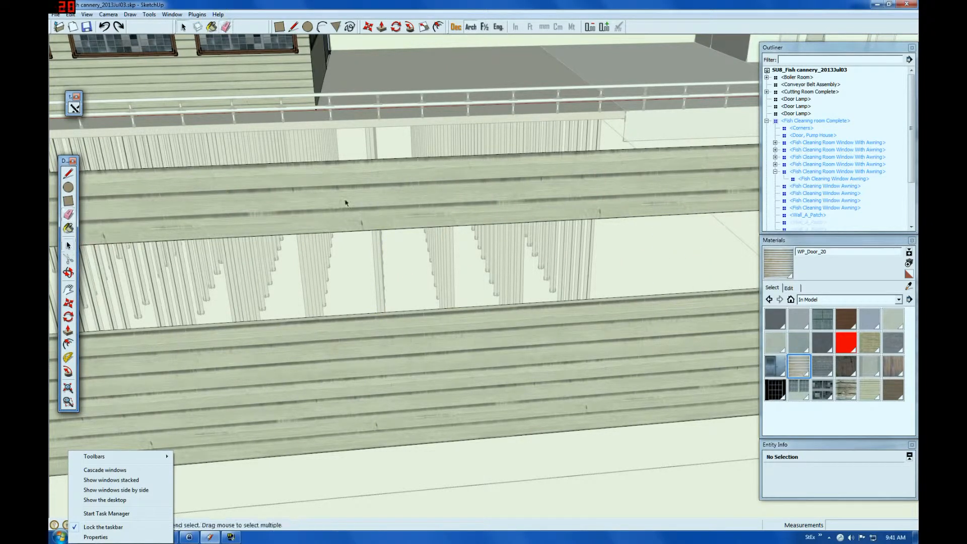
pyautogui.scroll(-4, 404, 209)
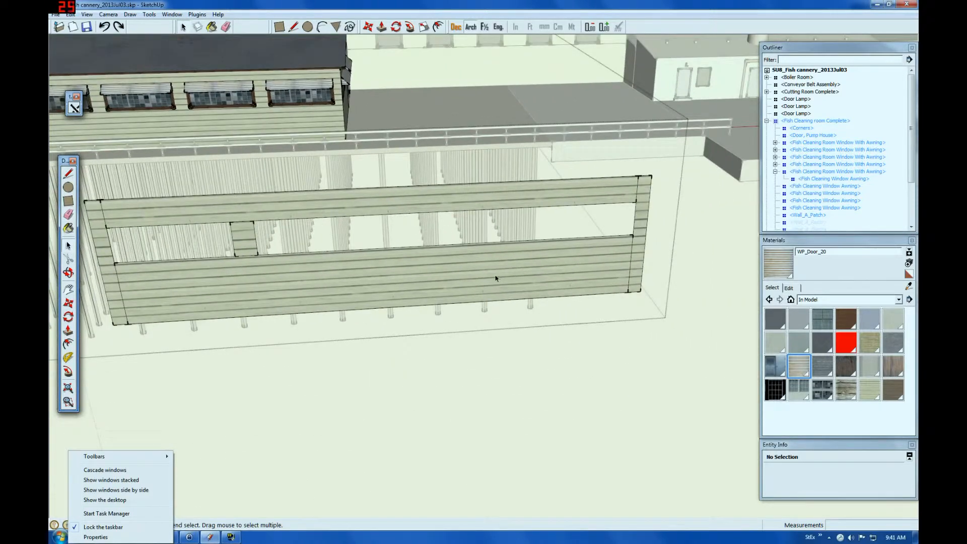
pyautogui.click(495, 278)
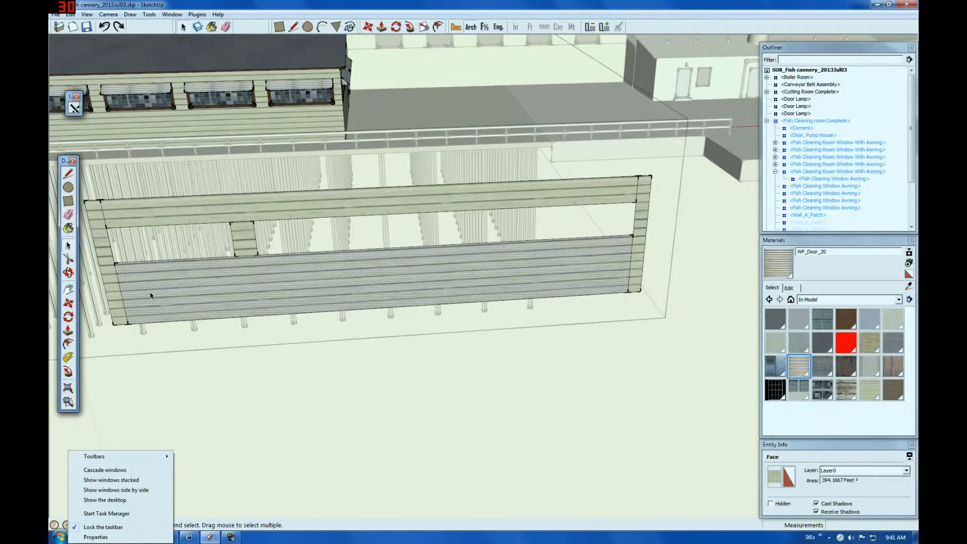
pyautogui.click(204, 219)
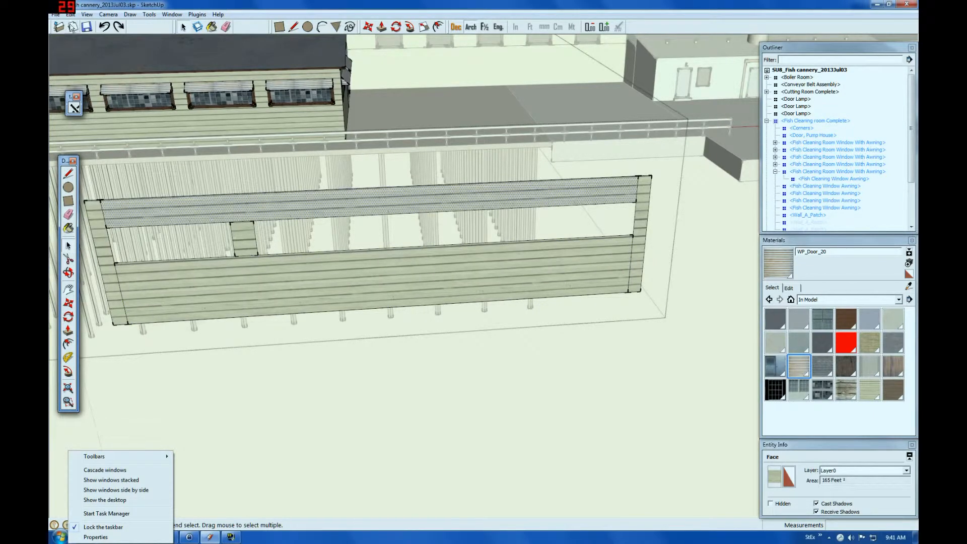
pyautogui.click(70, 15)
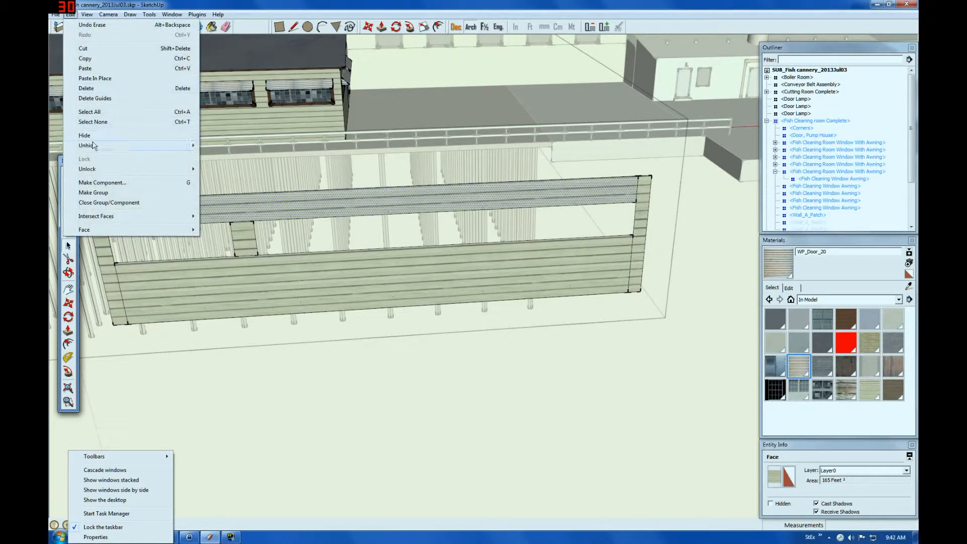
pyautogui.moveTo(145, 147)
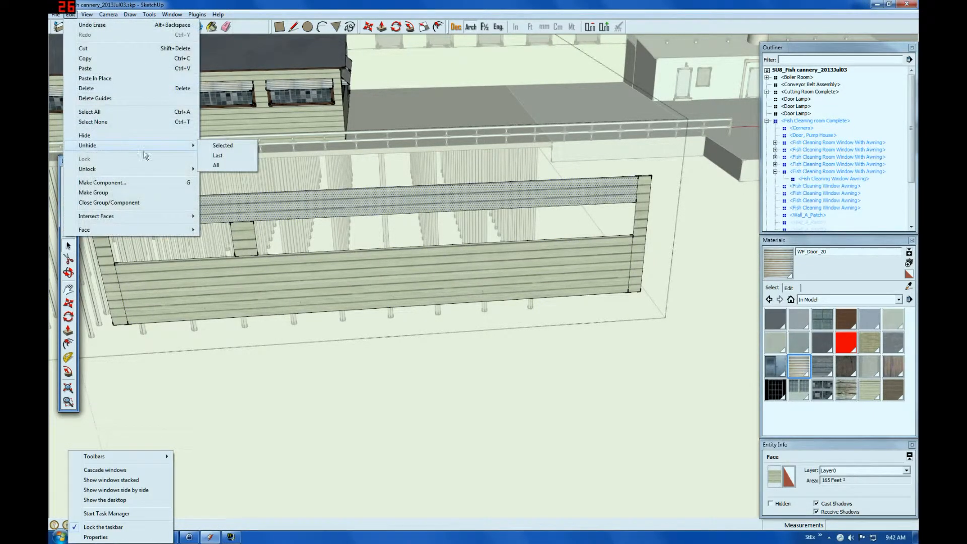
pyautogui.click(218, 156)
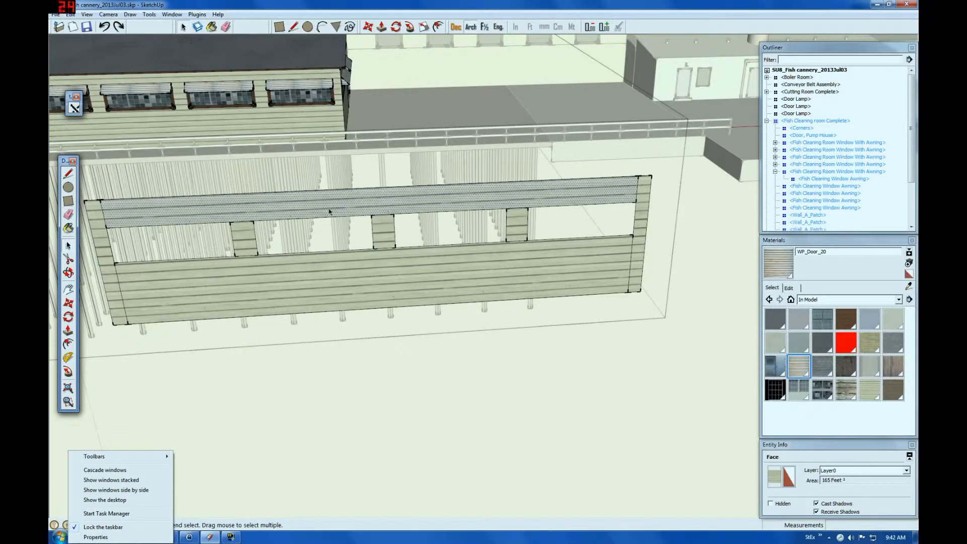
# Step: Make the copied wall's upper and lower strip faces into one component named Wall_A_Boards
pyautogui.keyDown('shift'); pyautogui.click(362, 287); pyautogui.keyUp('shift')
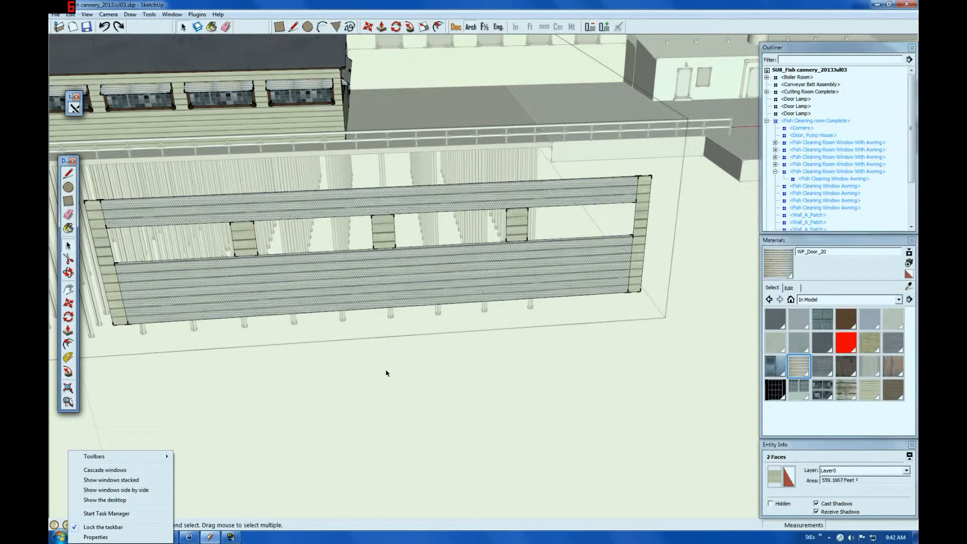
pyautogui.press('g')
pyautogui.write('Wall_A_B')
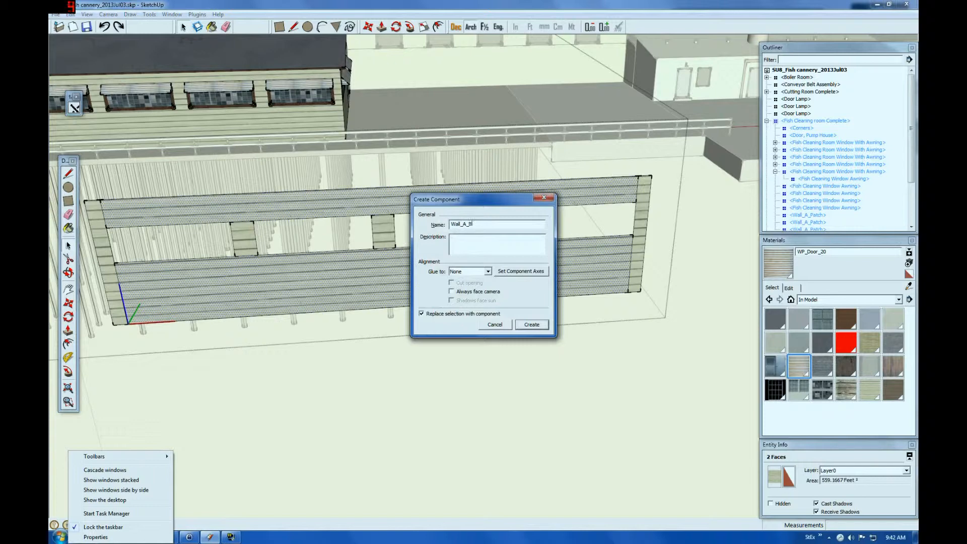
pyautogui.write('oards')
pyautogui.click(532, 324)
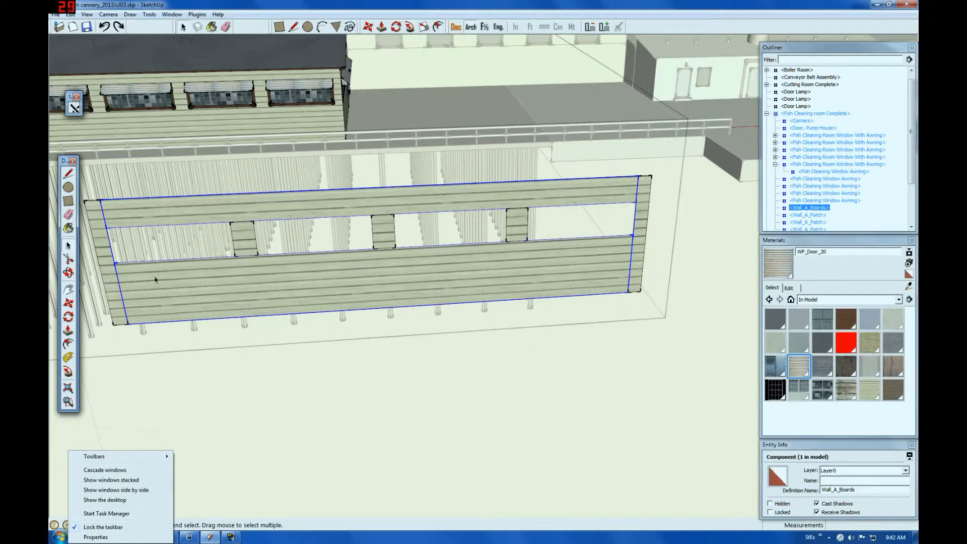
# Step: Combine Wall_A_Boards, the three Wall_A_Patch pillars and Corners into a component named Wall_A
pyautogui.keyDown('ctrl'); pyautogui.click(251, 241); pyautogui.keyUp('ctrl')
pyautogui.keyDown('ctrl'); pyautogui.click(384, 232); pyautogui.keyUp('ctrl')
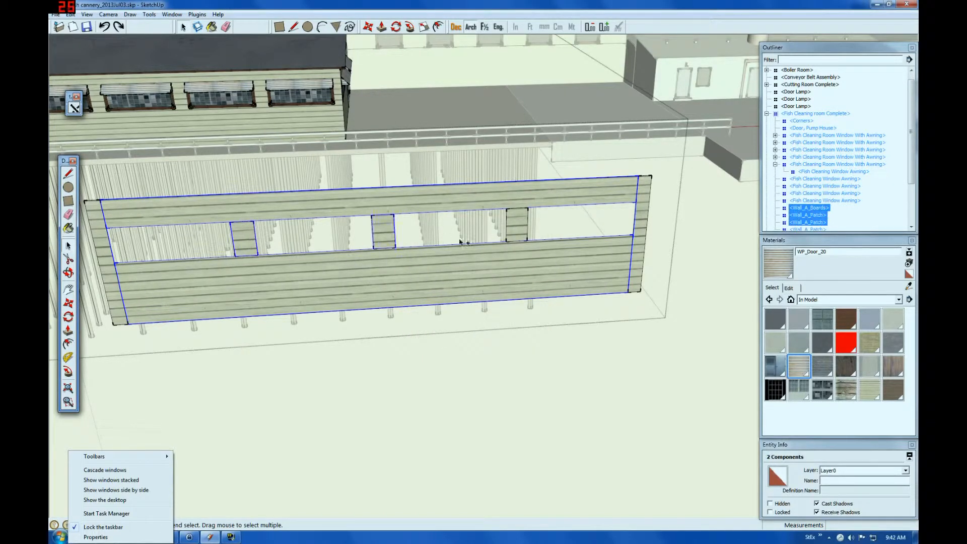
pyautogui.keyDown('ctrl'); pyautogui.click(519, 228); pyautogui.keyUp('ctrl')
pyautogui.keyDown('ctrl'); pyautogui.click(116, 296); pyautogui.keyUp('ctrl')
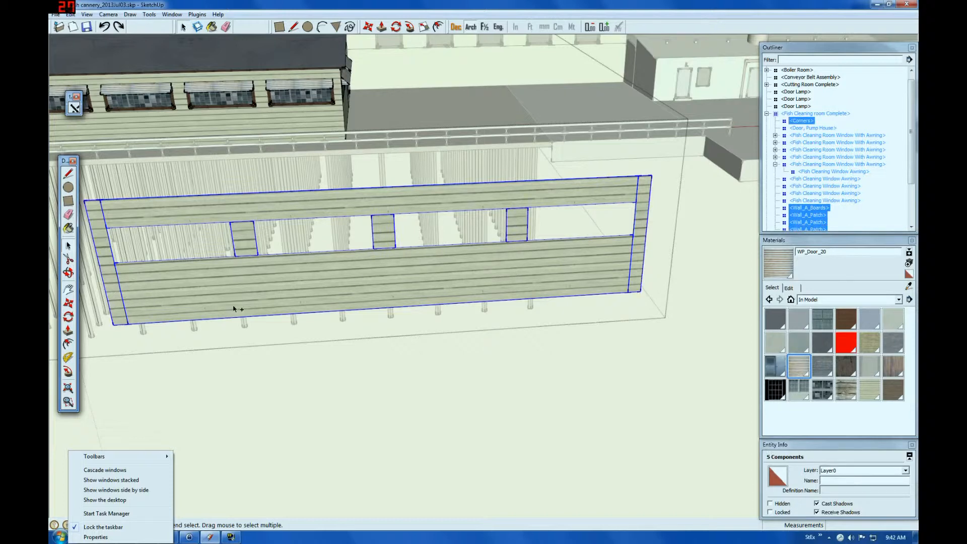
pyautogui.write('gW')
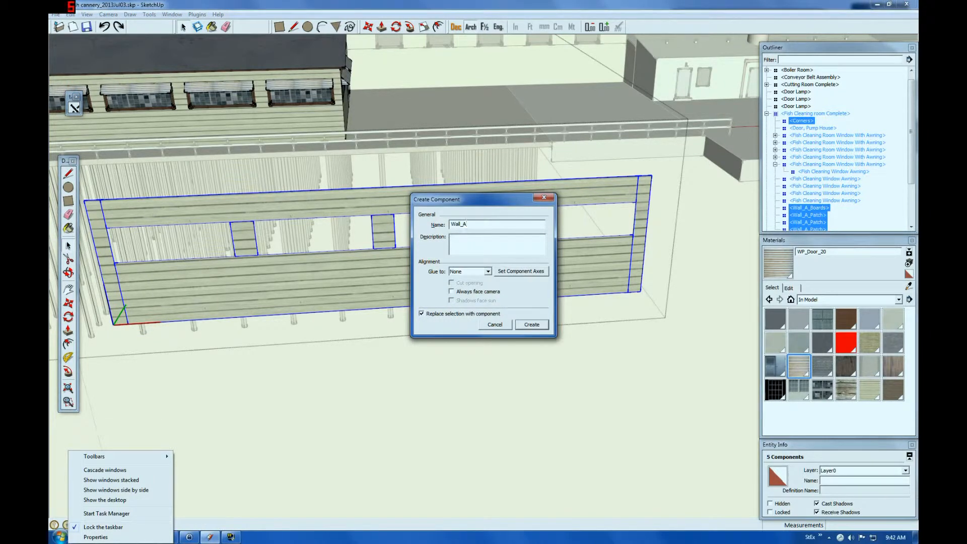
pyautogui.click(531, 325)
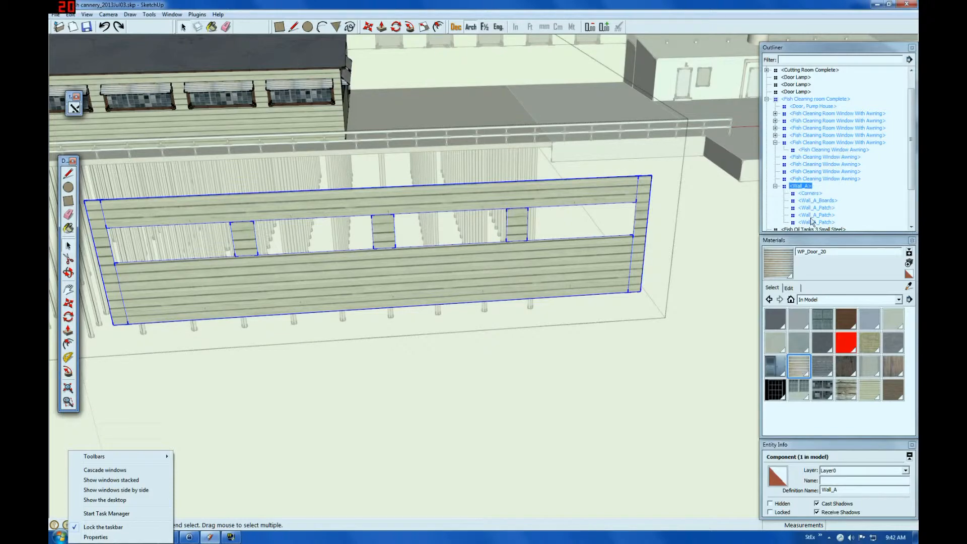
# Step: Delete the original siding face of the four-window wall on the fish cleaning building
pyautogui.click(166, 110)
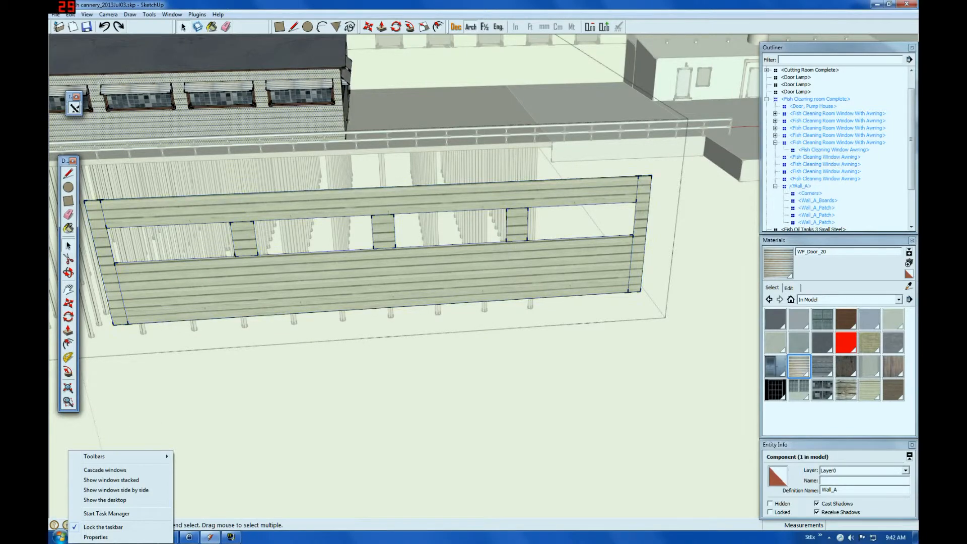
pyautogui.scroll(-4, 377, 135)
pyautogui.scroll(5, 248, 107)
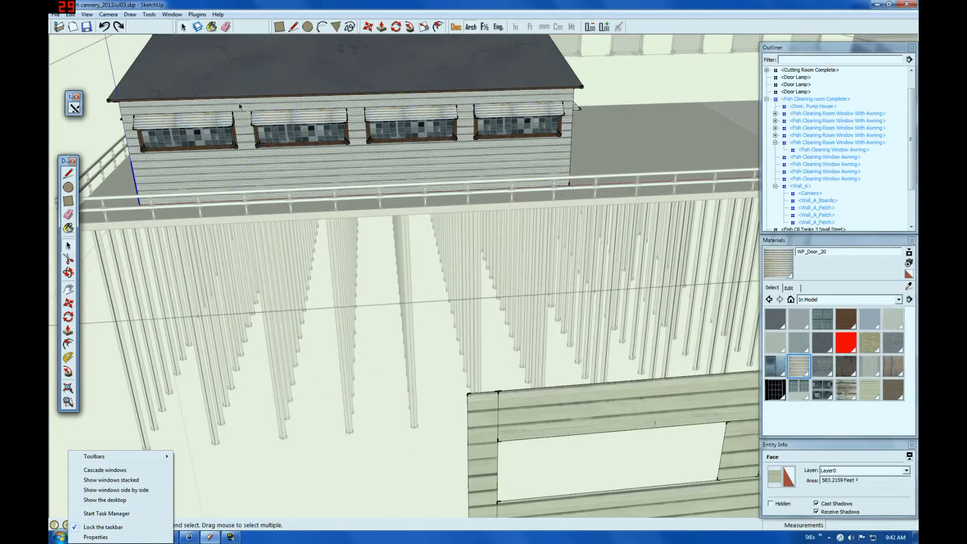
pyautogui.press('Delete')
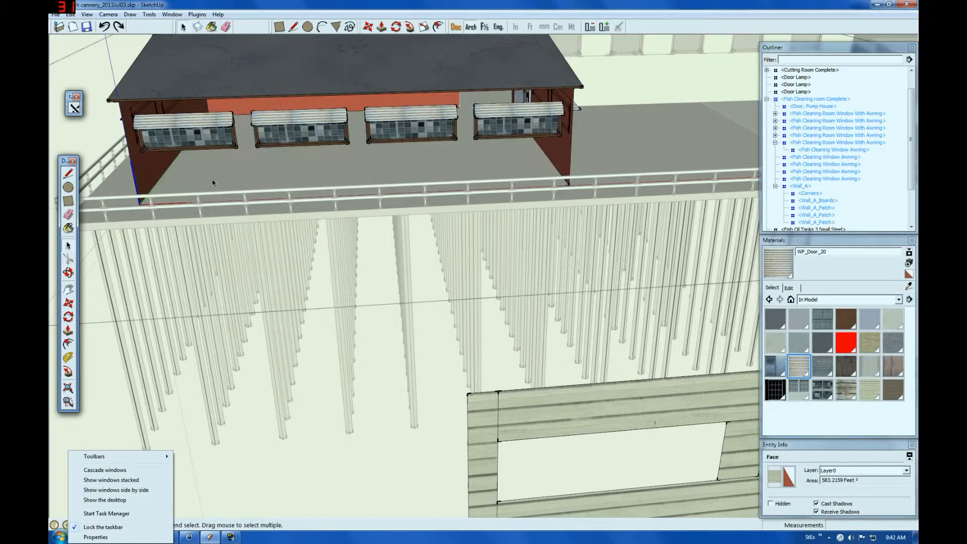
# Step: Move the Wall_A component by its outer lower corner onto the matching corner of the building's open window side
pyautogui.scroll(-2, 324, 293)
pyautogui.click(400, 435)
pyautogui.click(68, 302)
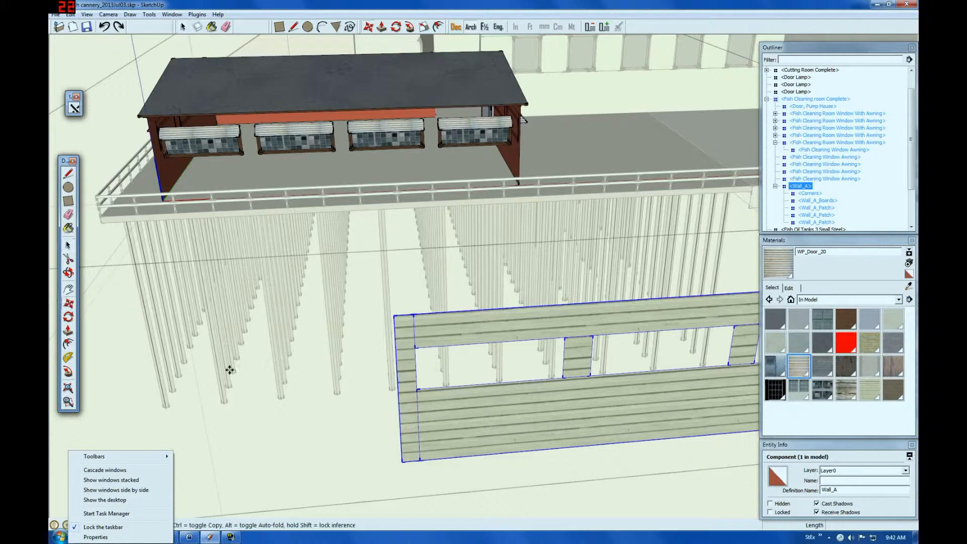
pyautogui.click(403, 460)
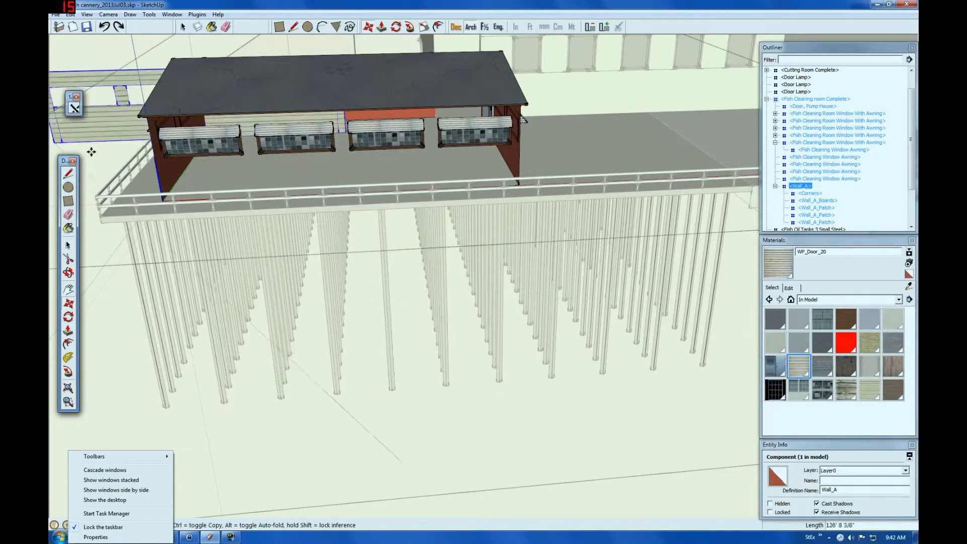
pyautogui.scroll(6, 211, 247)
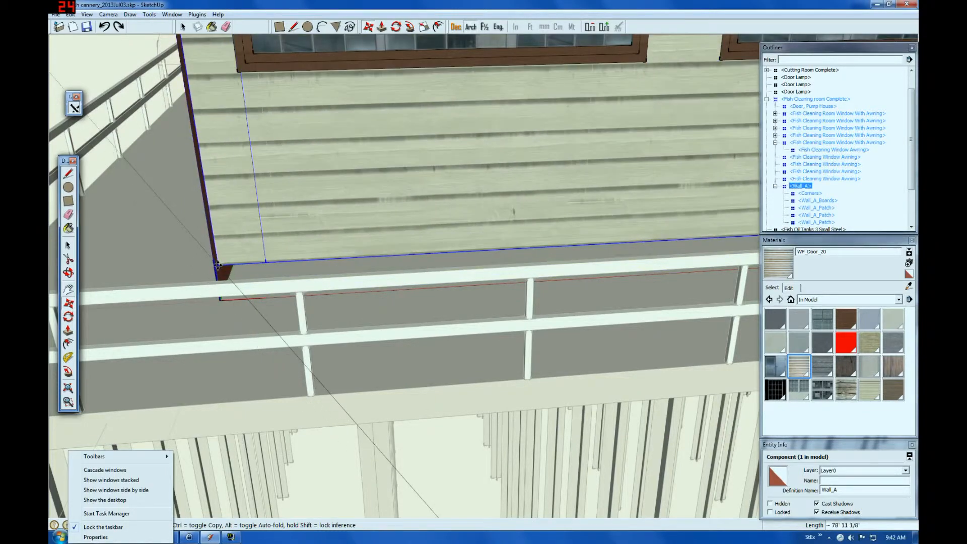
pyautogui.scroll(5, 218, 265)
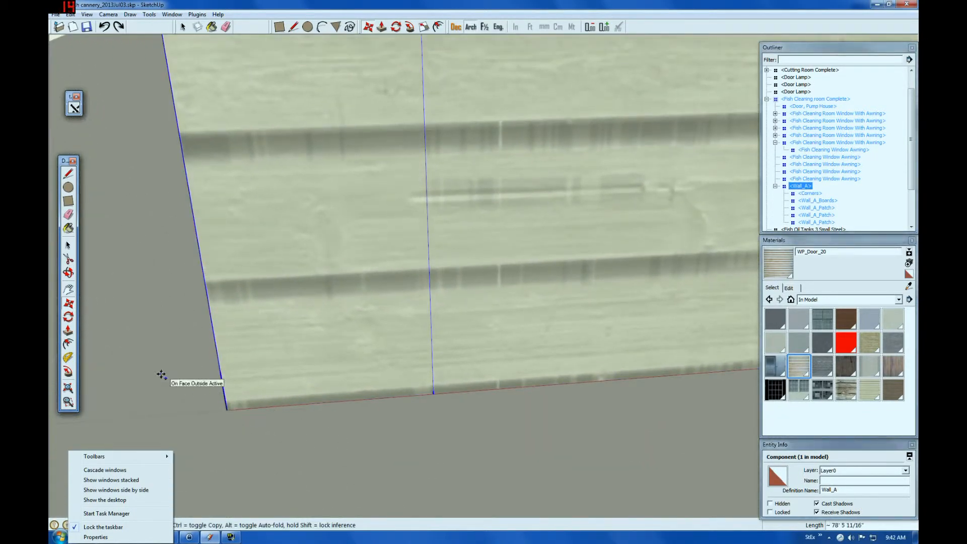
pyautogui.scroll(-8, 161, 374)
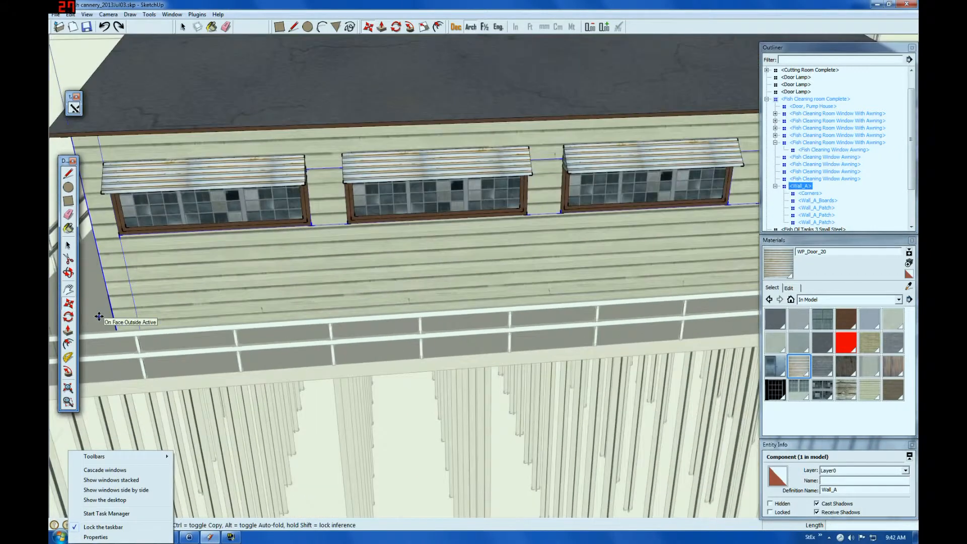
pyautogui.scroll(-3, 99, 316)
# Step: Count the triangles in the placed Wall_A component
pyautogui.click(69, 245)
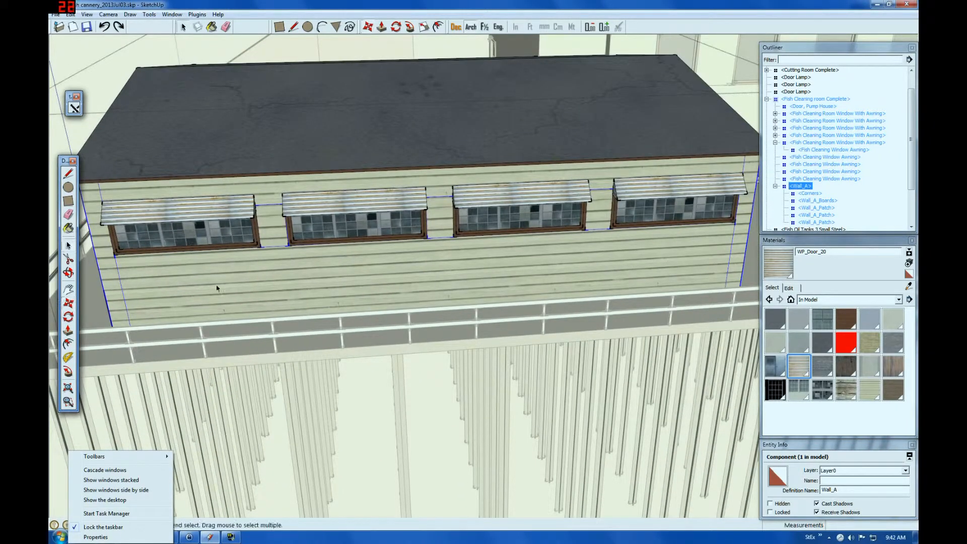
pyautogui.rightClick(806, 188)
pyautogui.press('Escape')
pyautogui.click(197, 14)
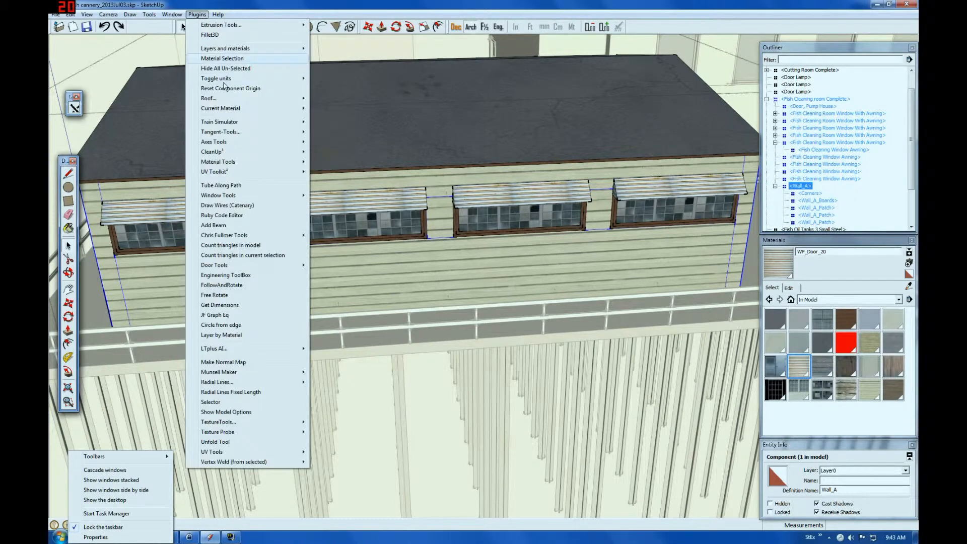
pyautogui.click(233, 256)
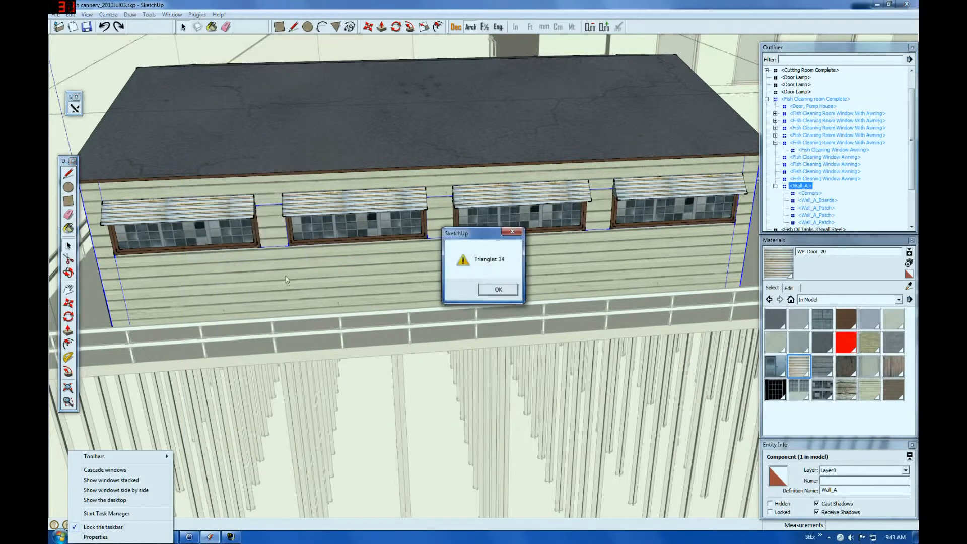
pyautogui.click(499, 290)
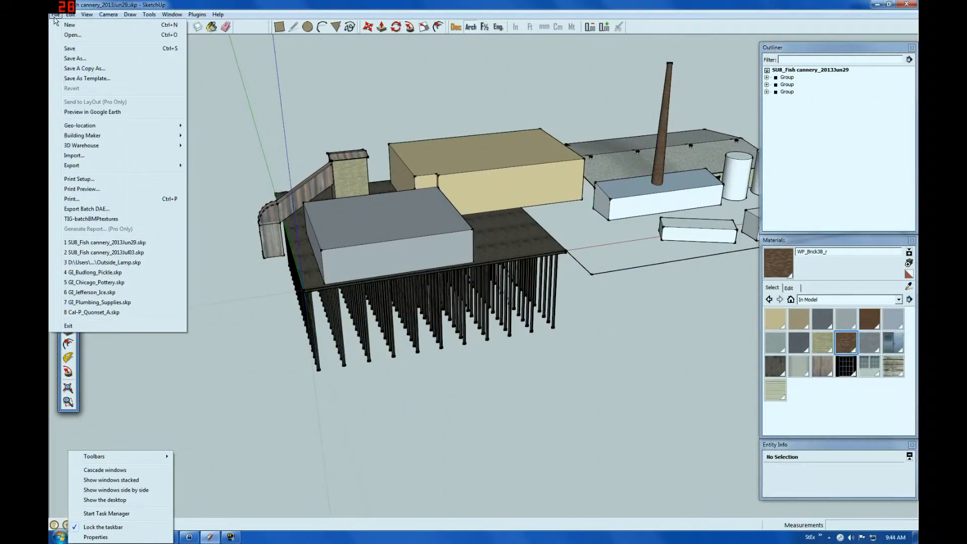
# Step: Open the SU8_Fish cannery_2013Jul03.skp model and open its Fish Cleaning room Complete component for editing
pyautogui.click(98, 253)
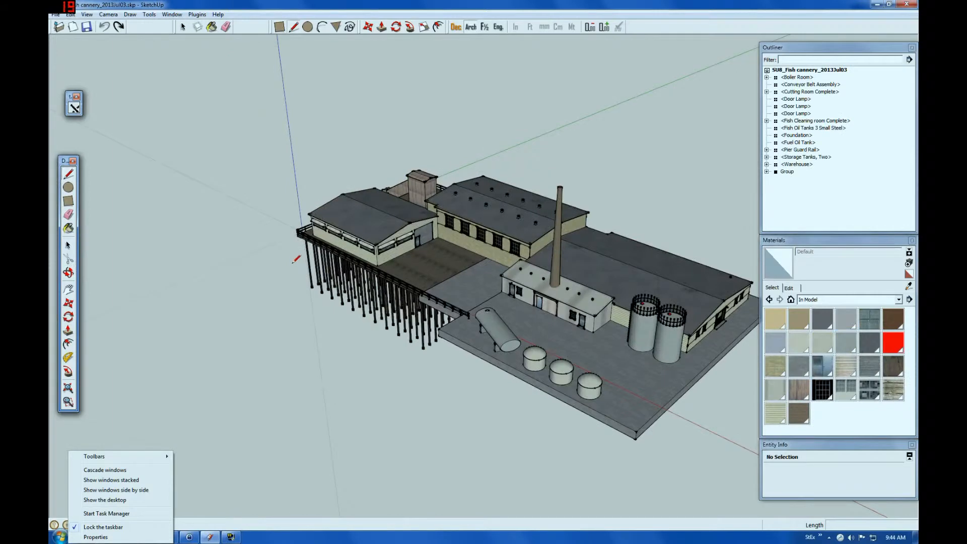
pyautogui.click(69, 274)
pyautogui.moveTo(401, 258); pyautogui.dragTo(482, 252)
pyautogui.scroll(3, 360, 280)
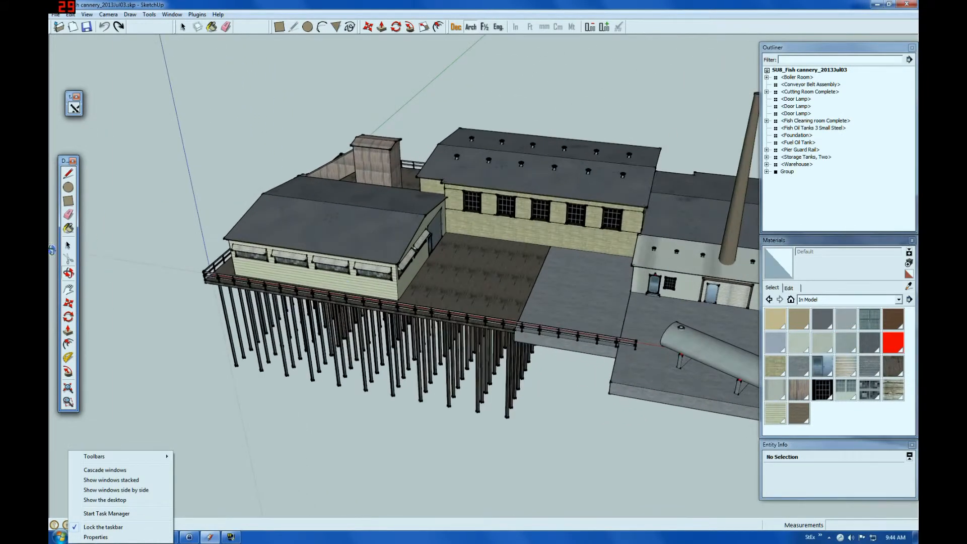
pyautogui.click(68, 245)
pyautogui.click(303, 277)
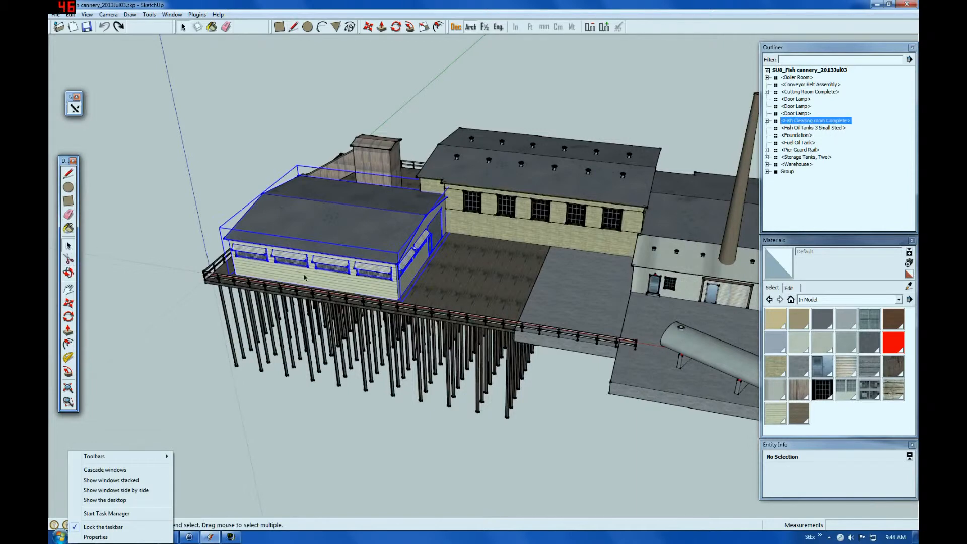
pyautogui.rightClick(303, 277)
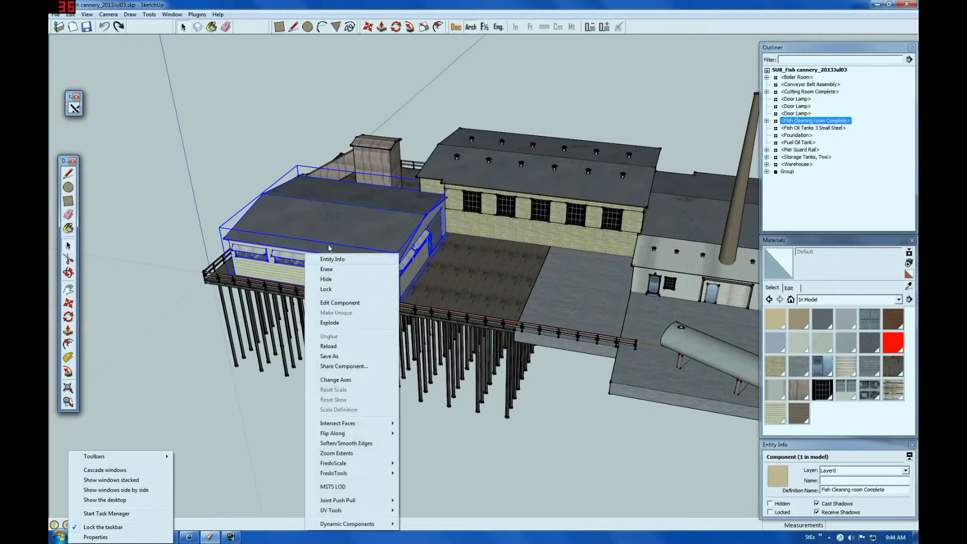
pyautogui.click(335, 303)
# Step: Count the triangles in the original single face of the four-window wall
pyautogui.click(323, 284)
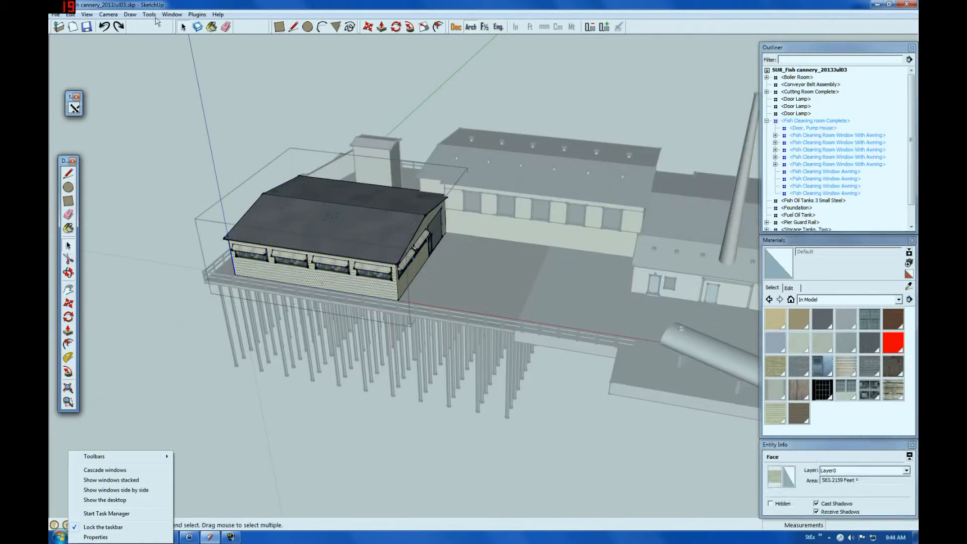
pyautogui.click(197, 14)
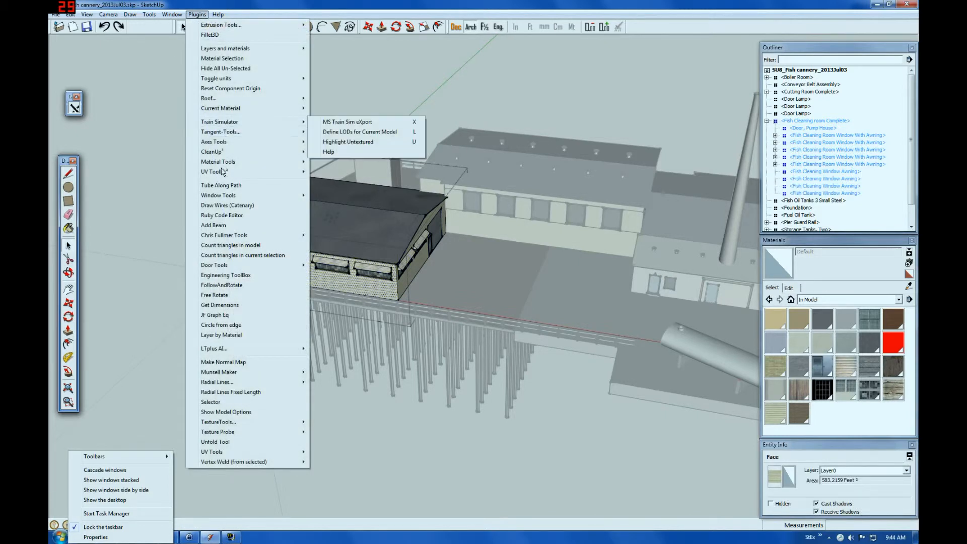
pyautogui.moveTo(222, 172)
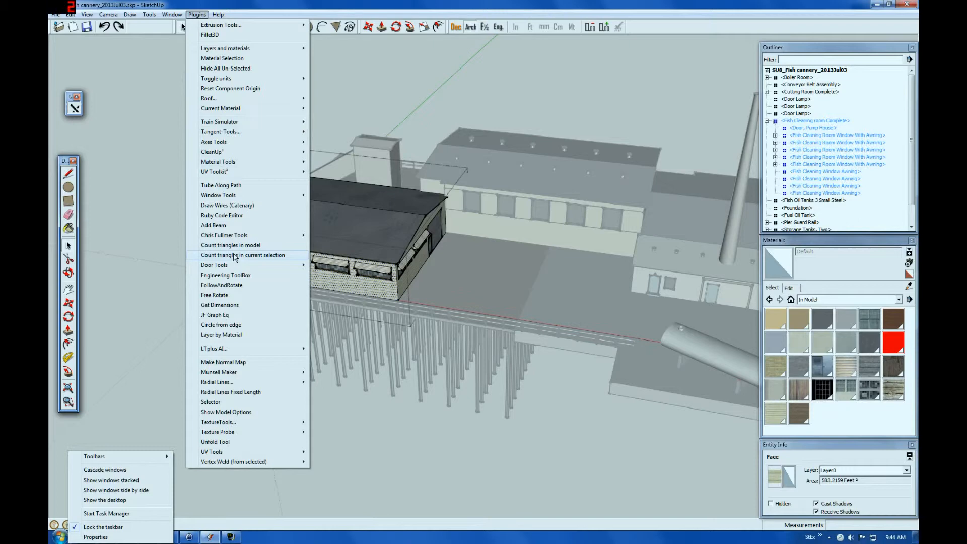
pyautogui.click(234, 257)
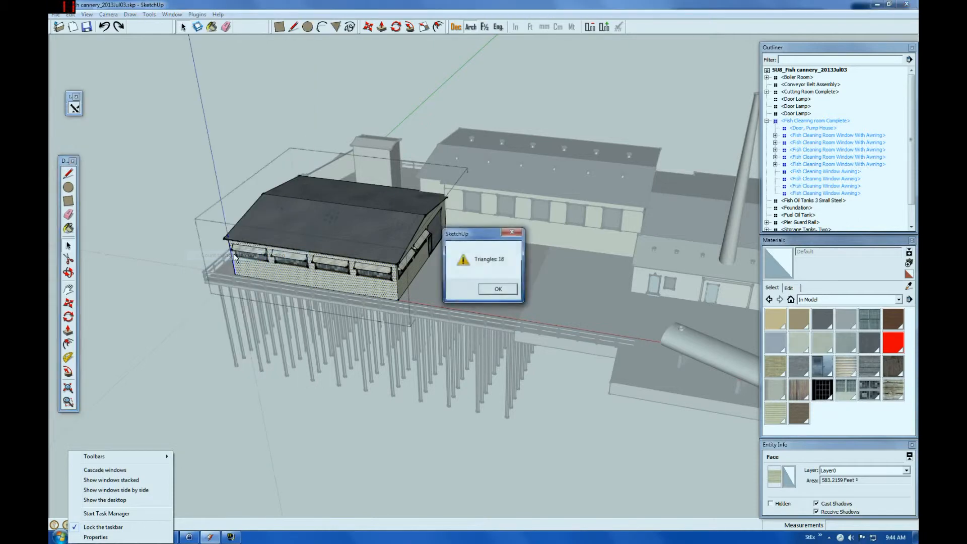
pyautogui.click(498, 289)
# Step: Examine the fish cleaning building's four-window wall, three-window gable wall and the gable wall with the large door
pyautogui.scroll(3, 308, 275)
pyautogui.scroll(2, 308, 275)
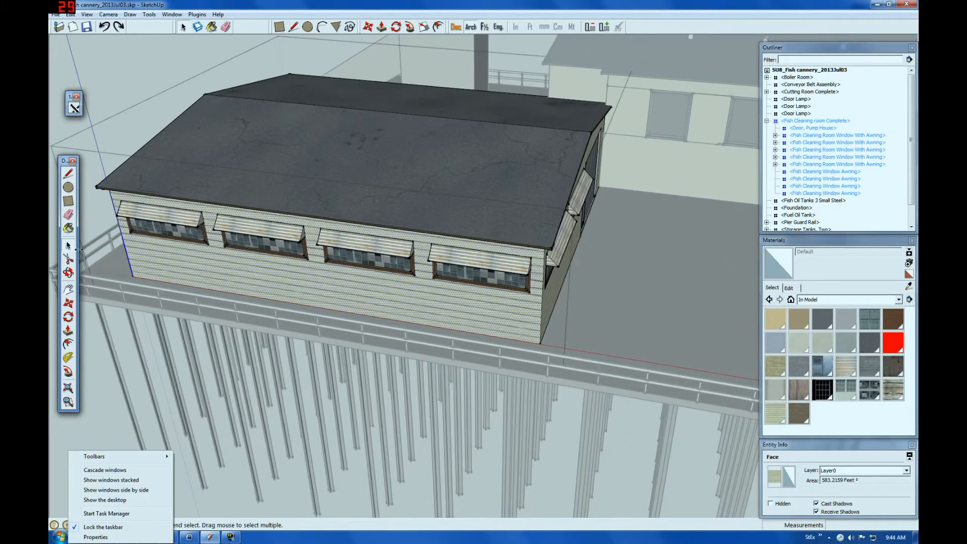
pyautogui.click(68, 273)
pyautogui.moveTo(324, 274); pyautogui.dragTo(222, 251)
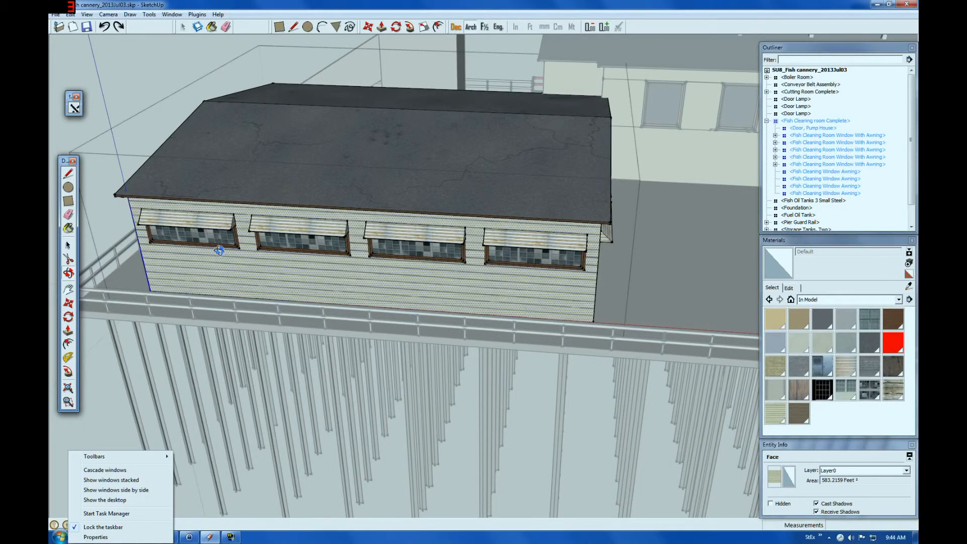
pyautogui.moveTo(189, 240); pyautogui.dragTo(590, 187)
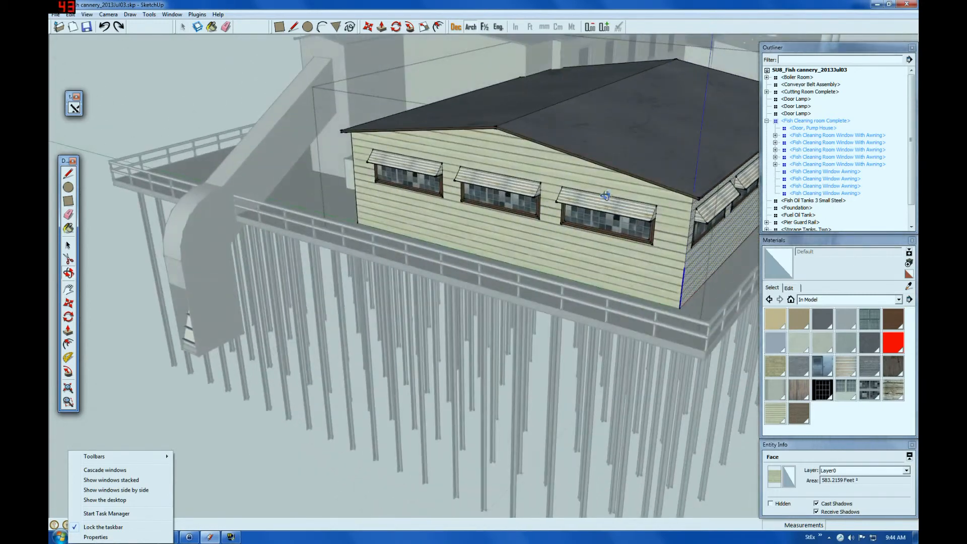
pyautogui.moveTo(540, 186); pyautogui.dragTo(292, 196)
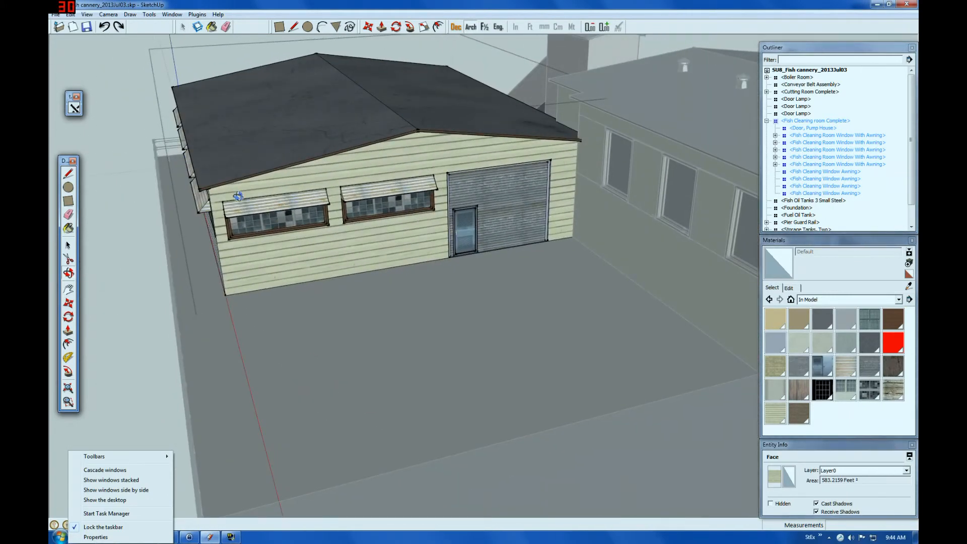